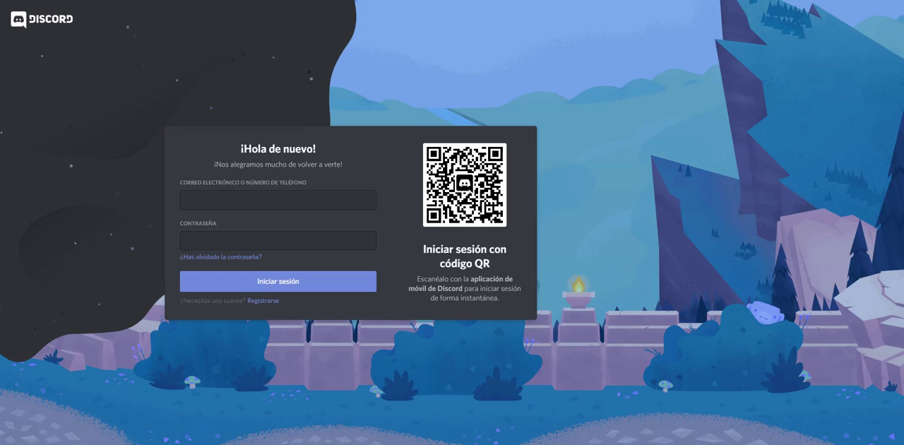
Step: Look at the account registration form, return to the login and complete the "No soy un robot" verification
left_click(271, 303)
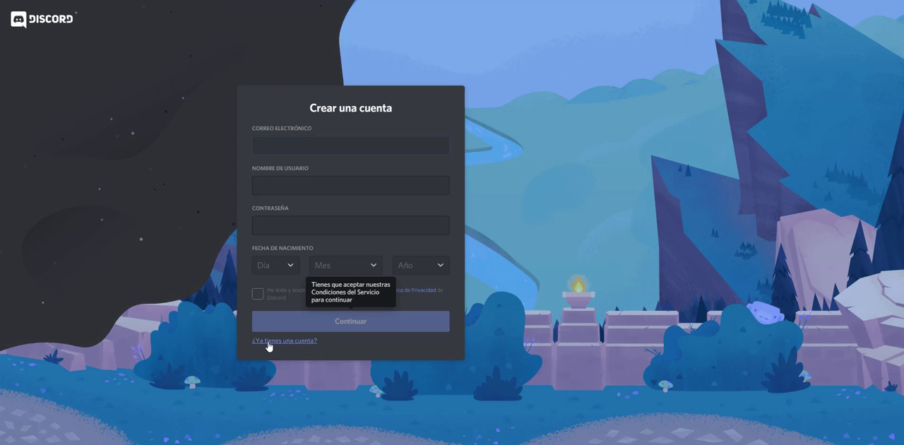
left_click(268, 342)
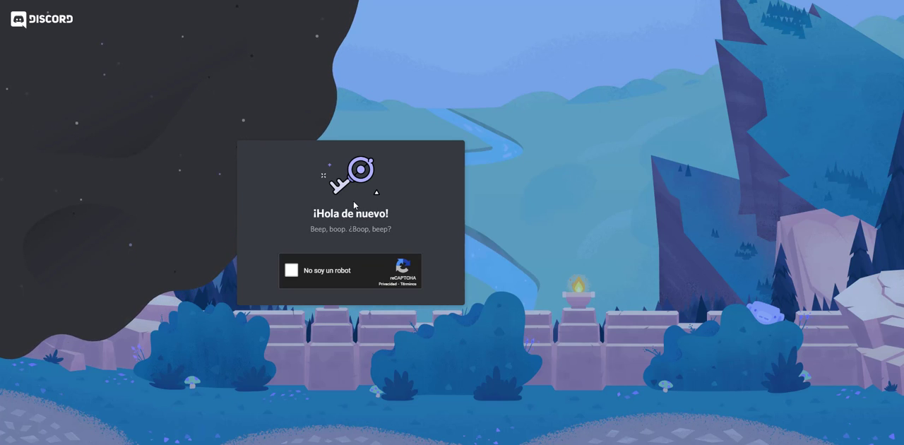
left_click(289, 269)
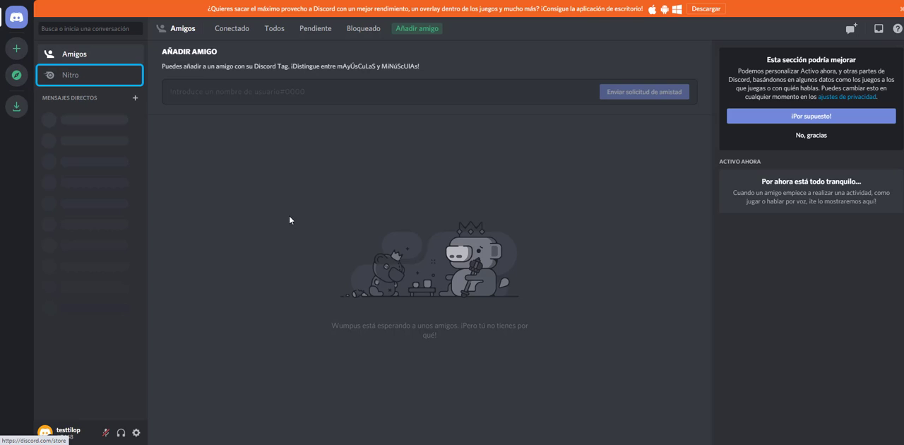
Step: Open the server creation dialog and preview joining by invitation, Crear mi plantilla and the Juegos template
left_click(16, 49)
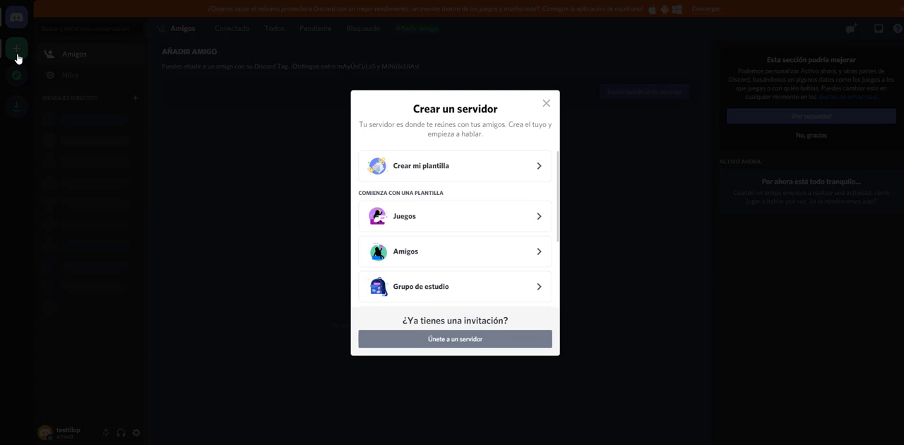
left_click(474, 347)
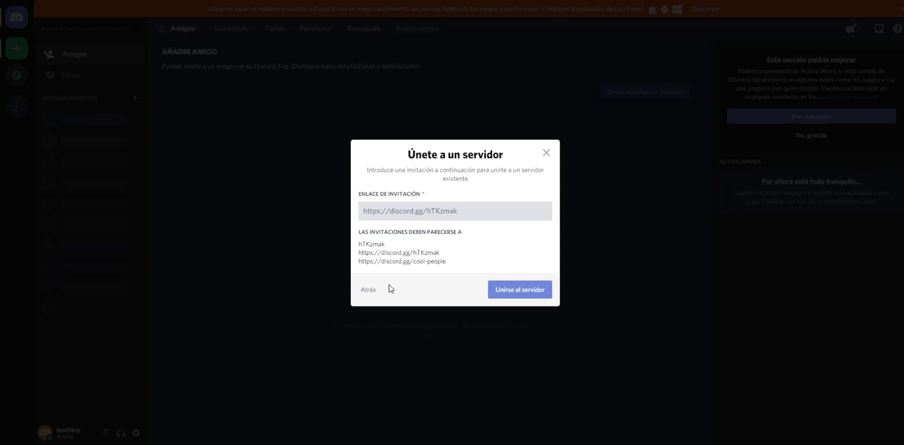
left_click(367, 293)
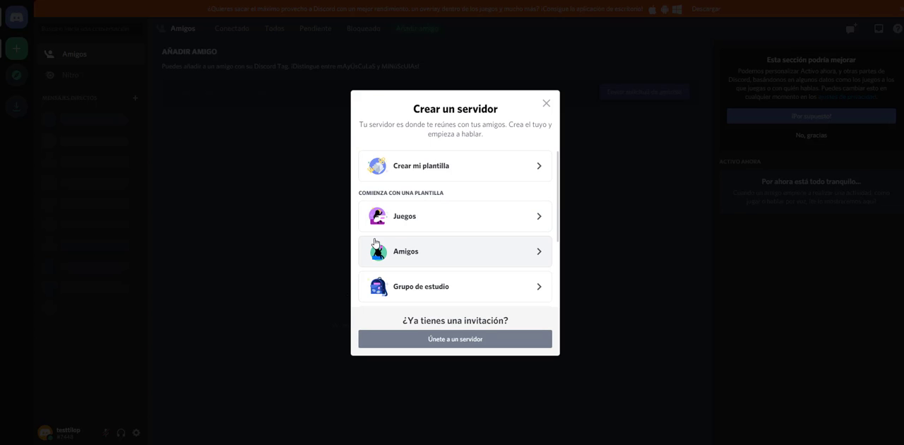
left_click(541, 171)
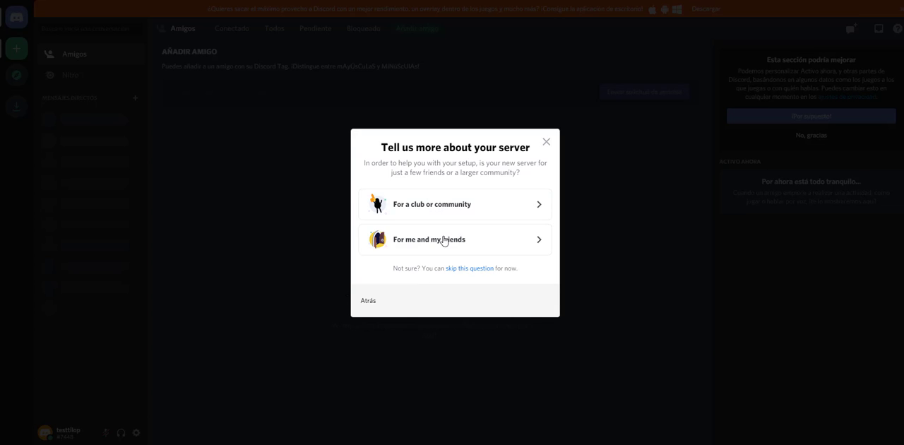
left_click(369, 303)
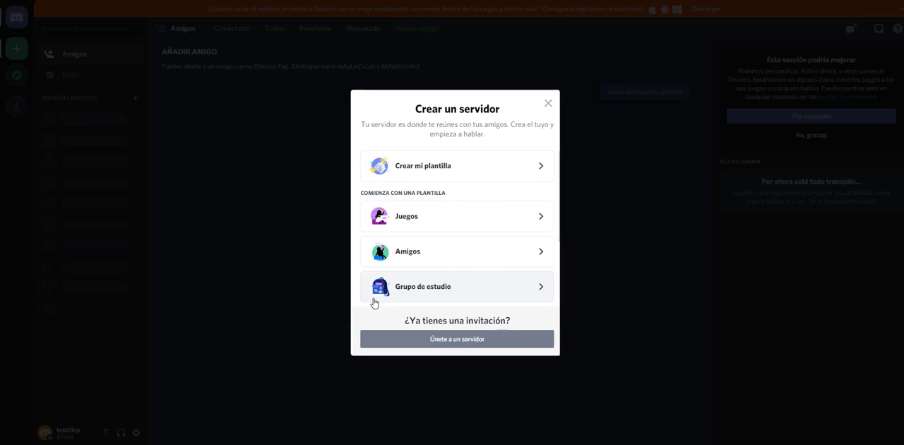
left_click(464, 217)
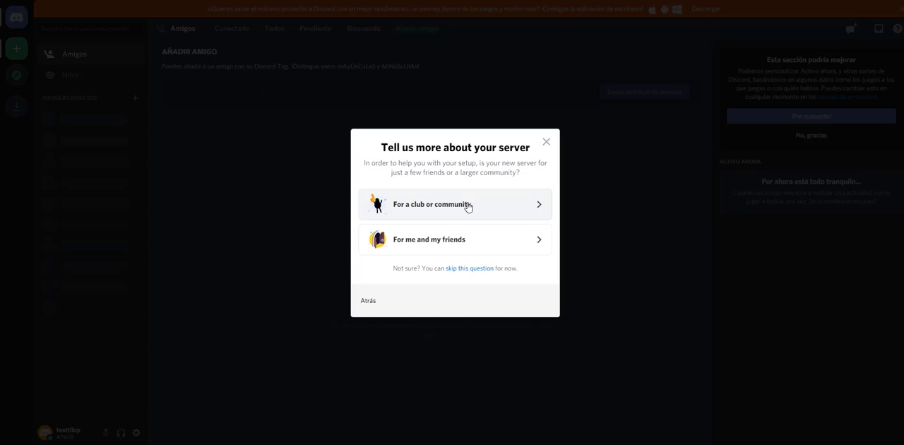
left_click(368, 304)
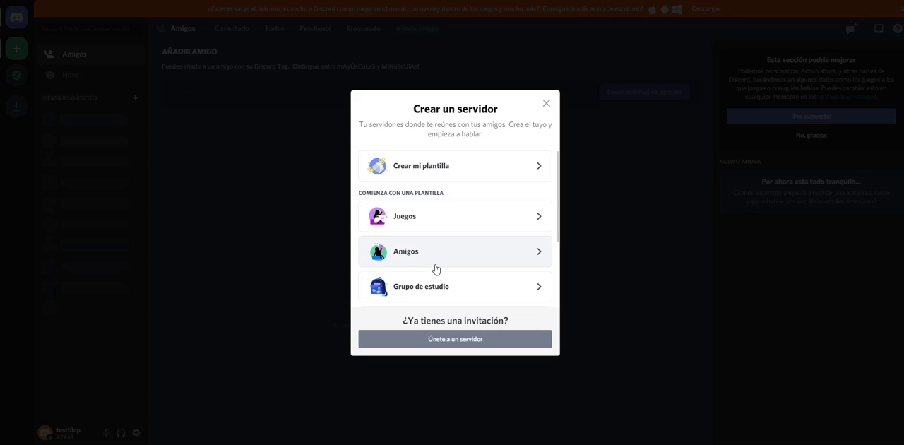
Step: Choose the Artistas y creadores template for the new server and specify that it is for a club or community
scroll(456, 273, "down", 3)
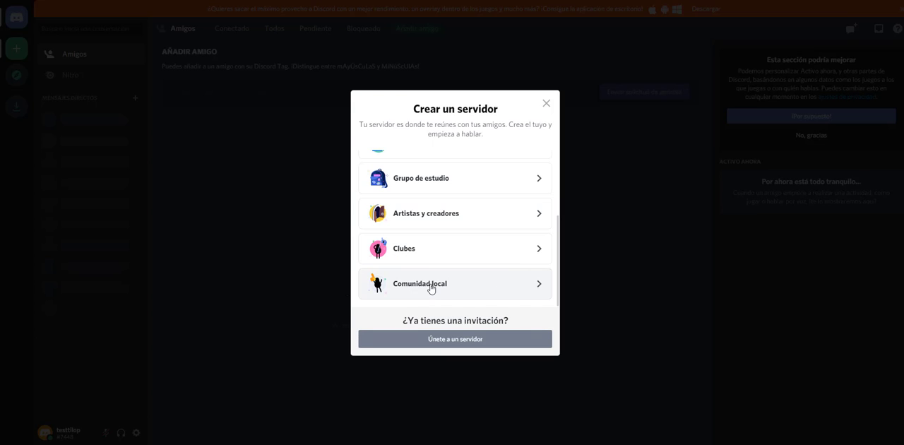
left_click(448, 224)
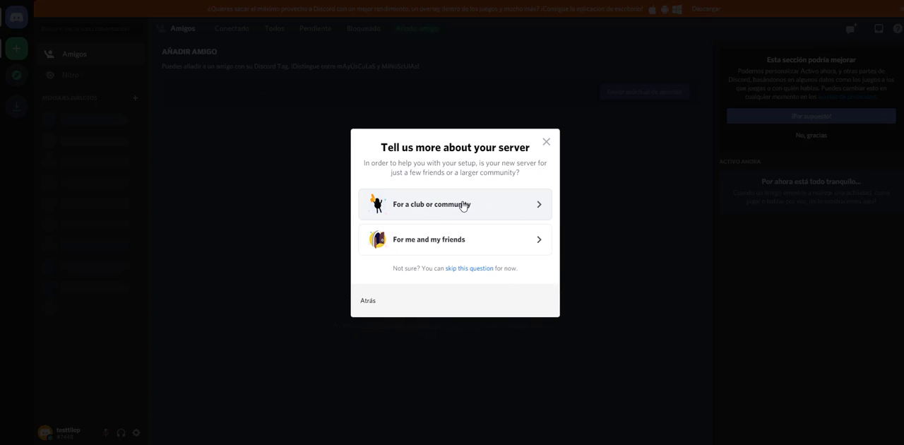
left_click(463, 205)
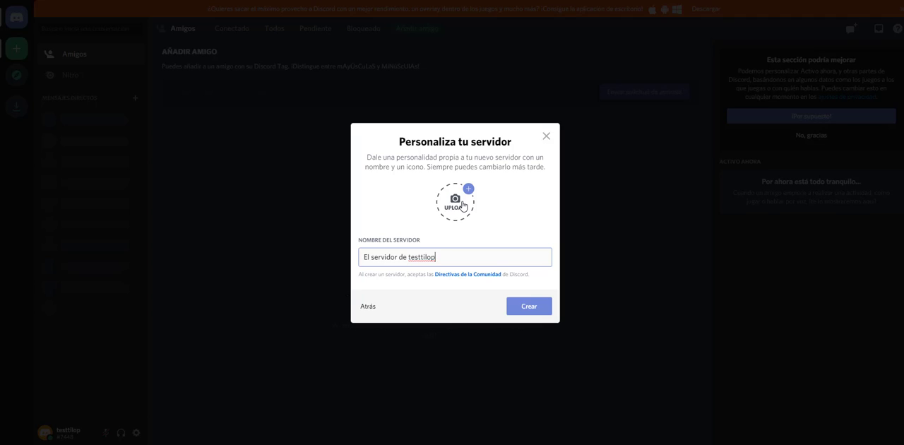
Step: Replace the default server name with the sample person's full name and create the server
key("ctrl+a")
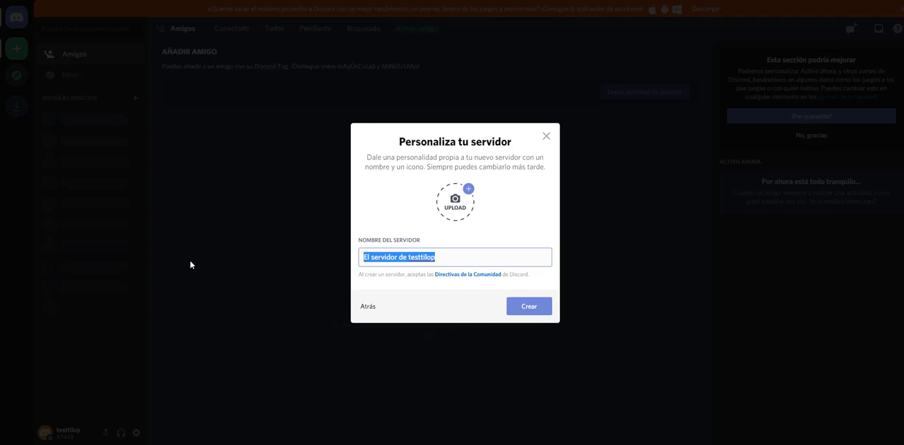
key("BackSpace")
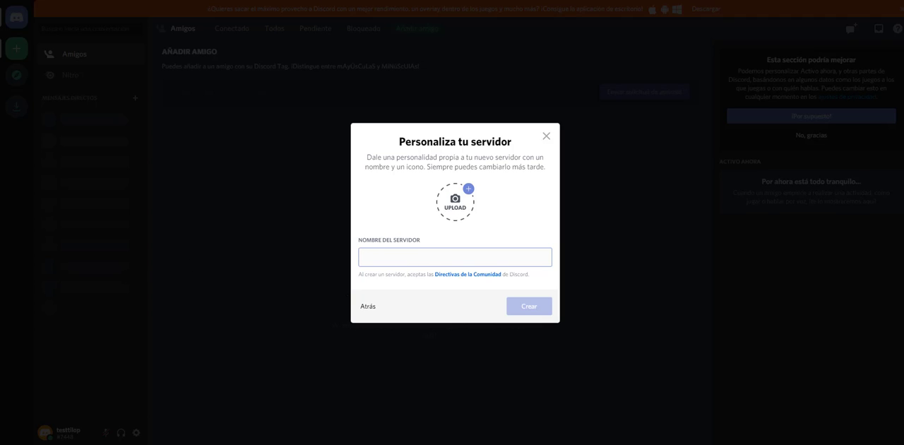
type("Pe")
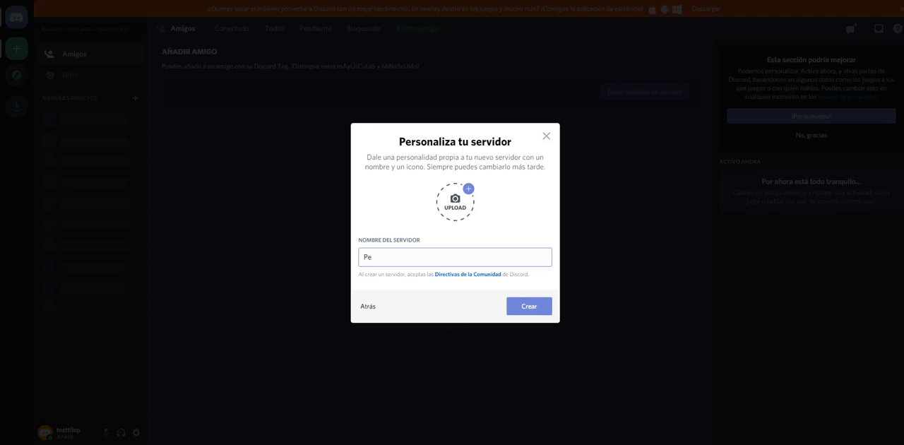
type("pito Perez")
left_click(527, 306)
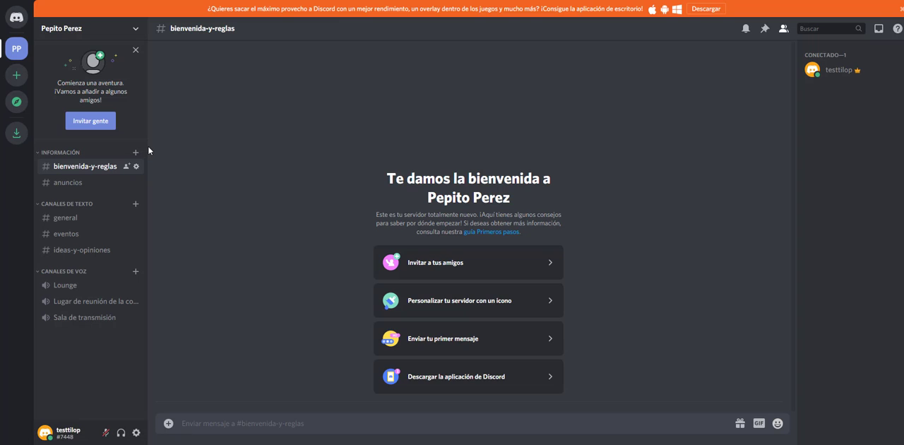
Step: From the general channel, set the server's invitation link to never expire and copy it
left_click(89, 185)
left_click(83, 218)
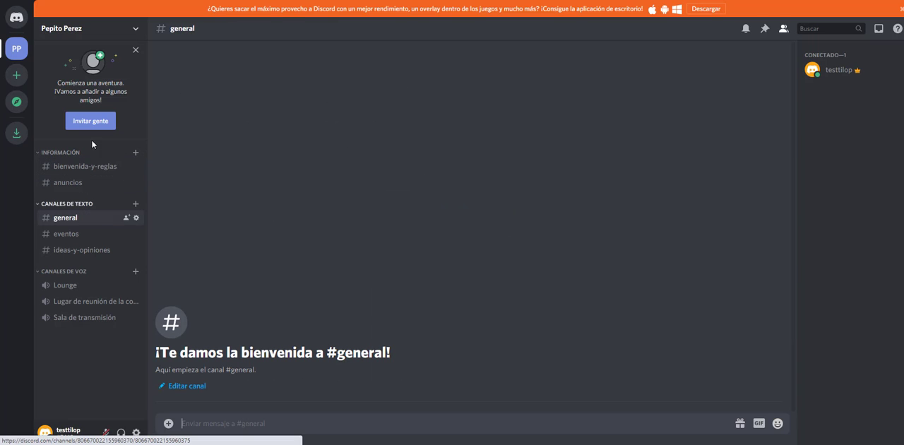
left_click(135, 30)
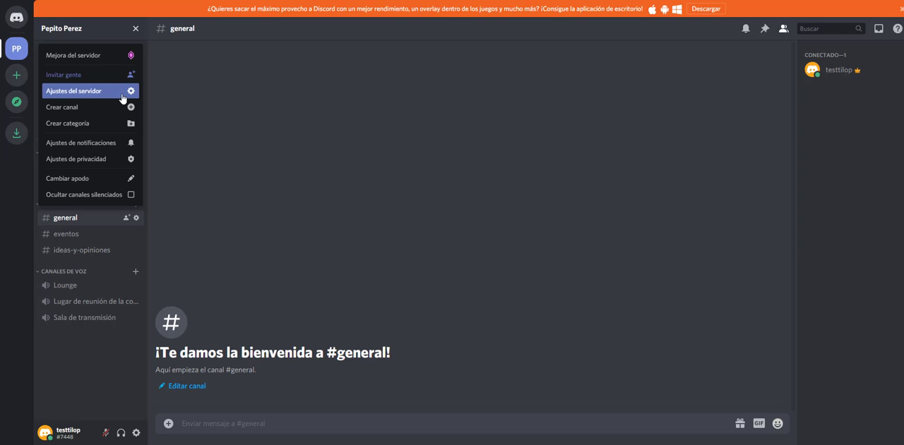
left_click(116, 76)
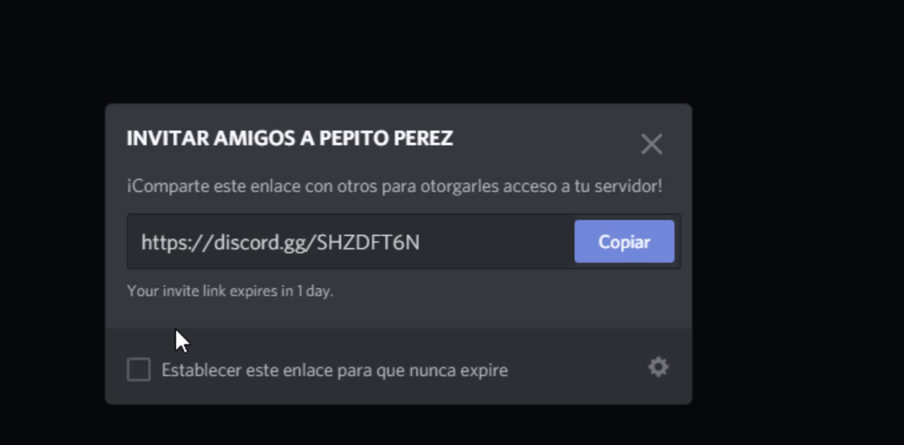
left_click(138, 375)
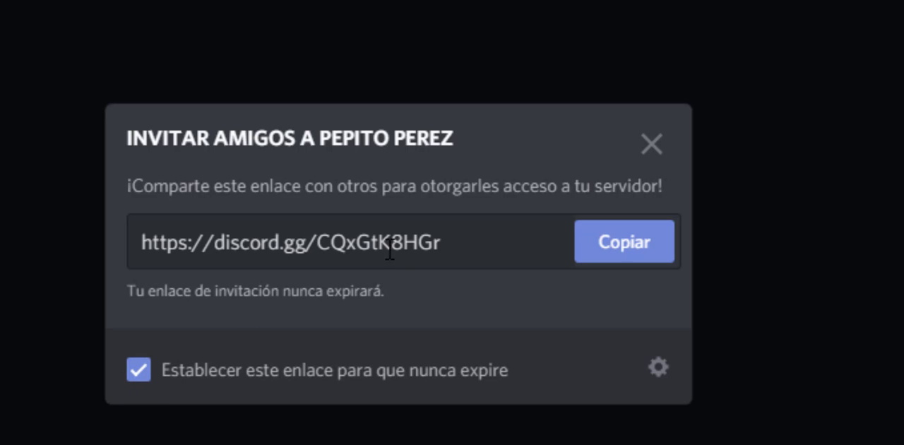
left_click(612, 243)
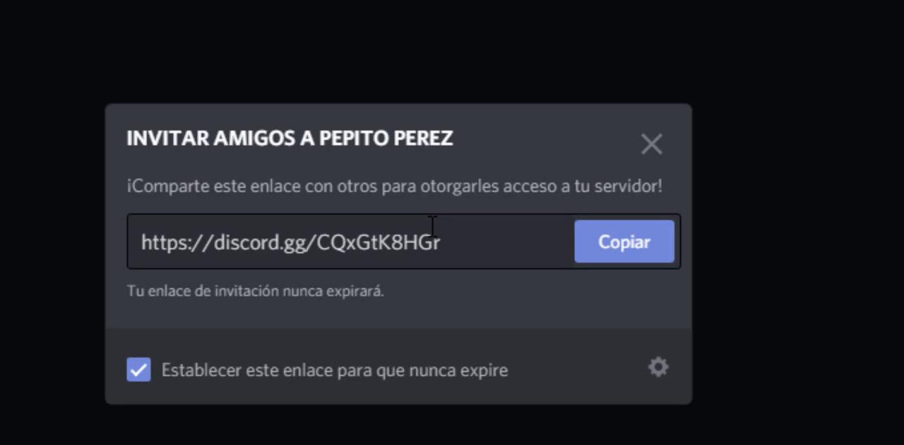
Step: Examine the invitation link's maximum-use and expiry options, cancel without generating a new link and close the invitation
left_click(659, 367)
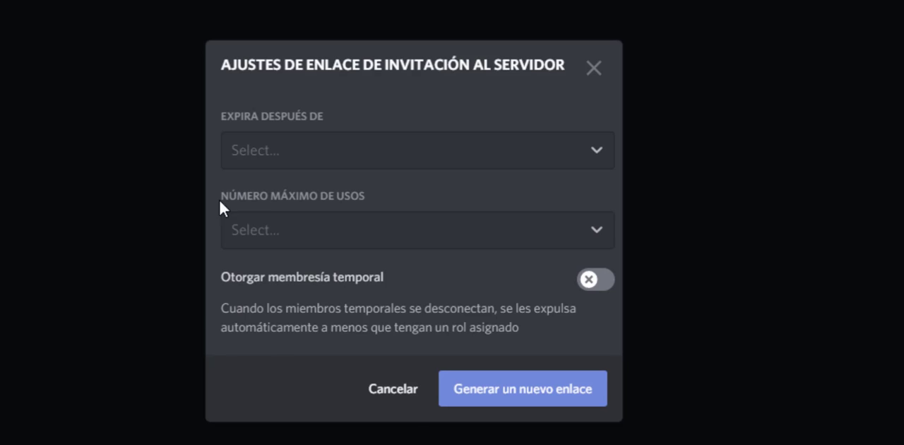
left_click(587, 232)
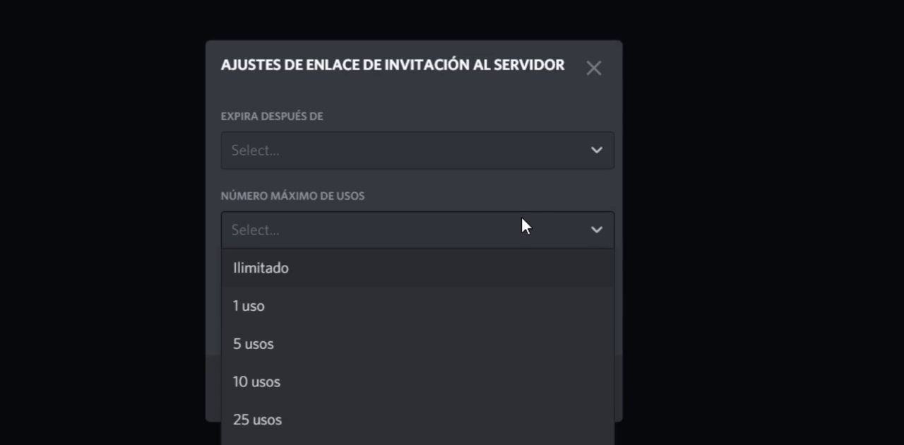
left_click(558, 157)
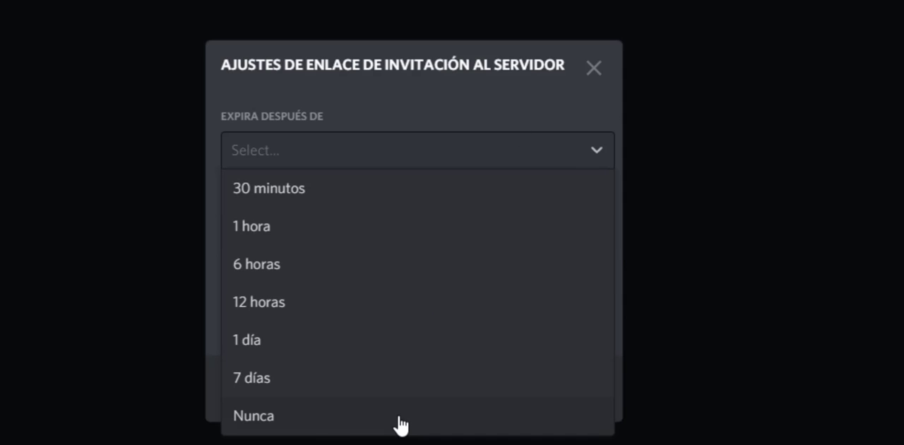
left_click(470, 78)
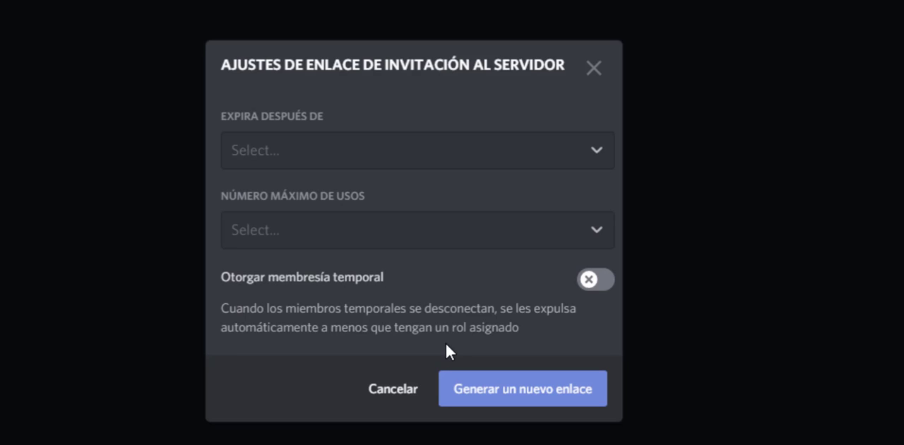
left_click(409, 388)
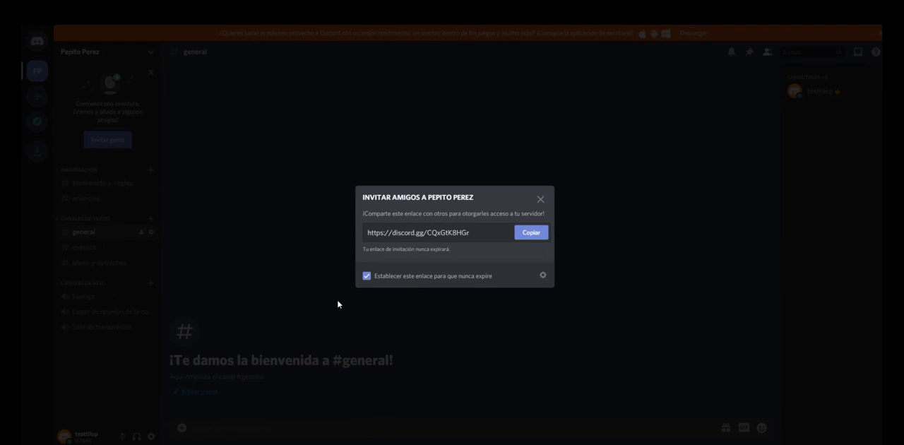
left_click(540, 203)
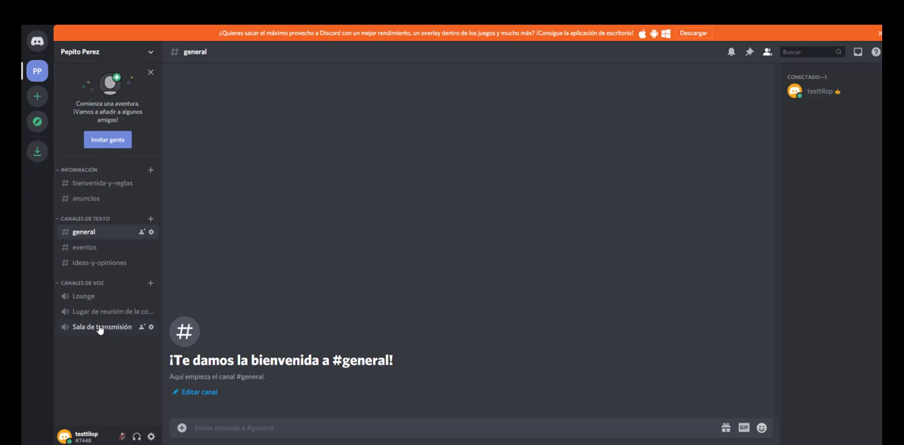
Step: Create a private text channel named sorteos in the Información category, skipping the addition of members or roles
left_click(146, 172)
left_click(149, 171)
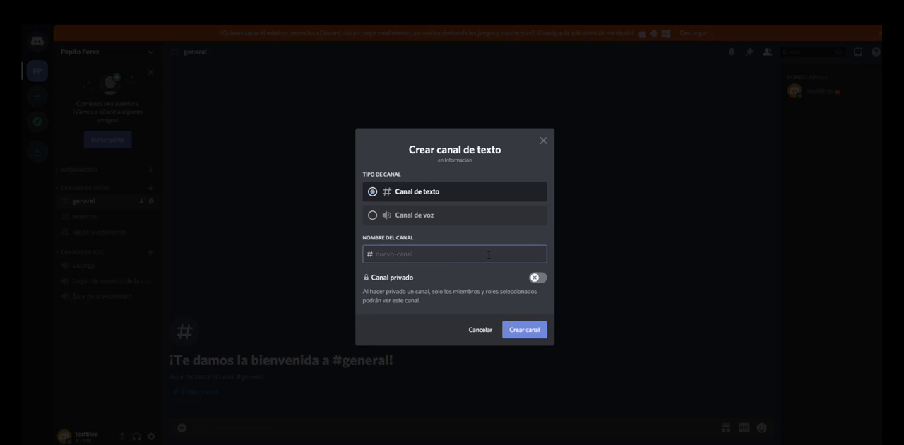
left_click(539, 278)
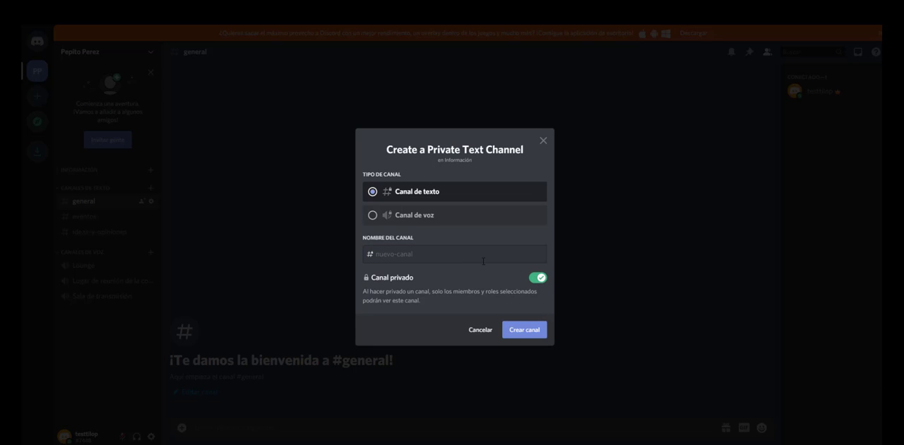
left_click(478, 258)
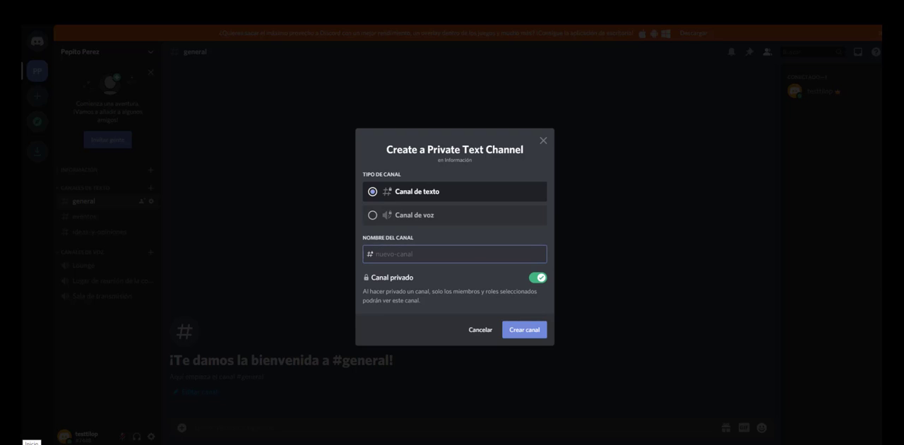
type("sorteos")
left_click(509, 329)
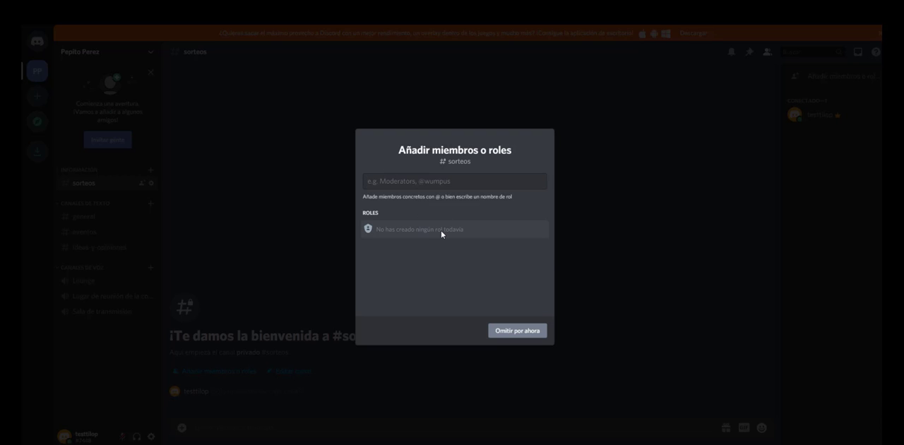
left_click(513, 335)
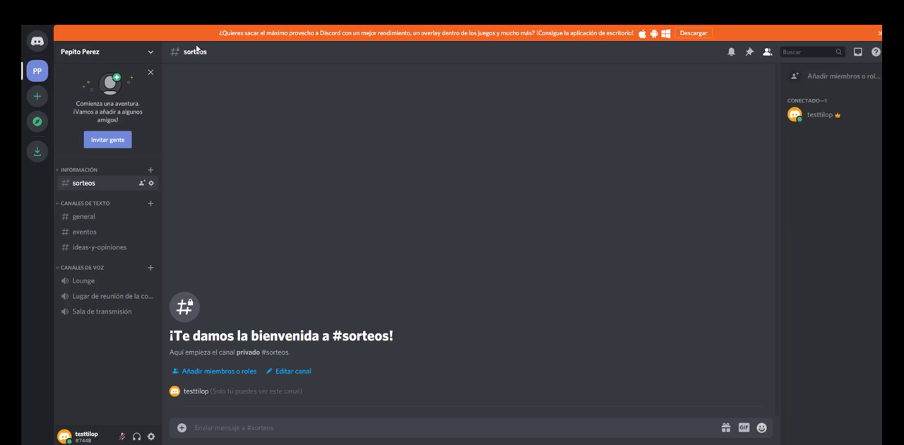
Step: In the server's settings, create a new role and name it Moderador
left_click(150, 54)
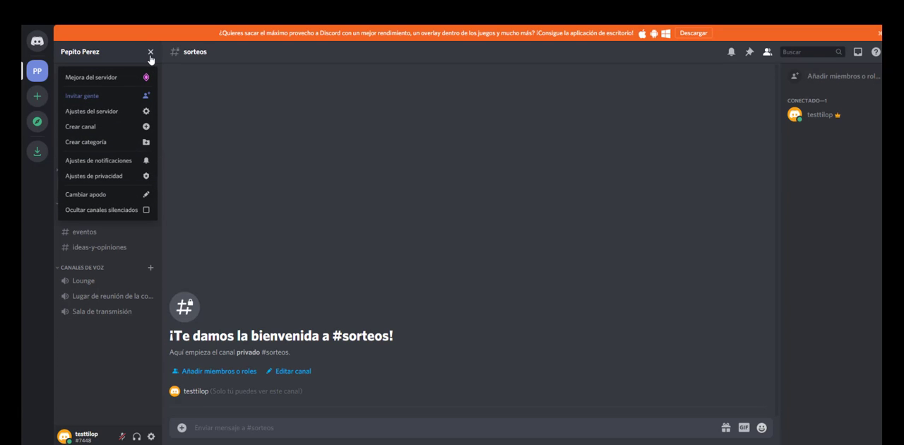
left_click(141, 111)
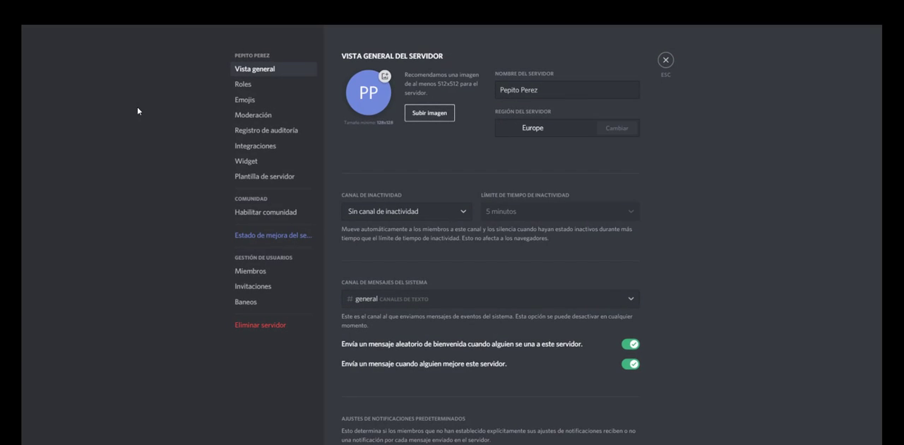
left_click(242, 85)
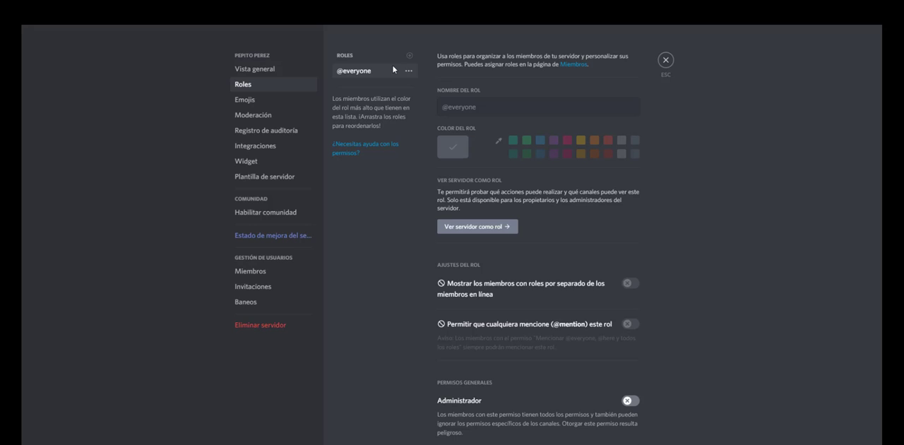
left_click(410, 56)
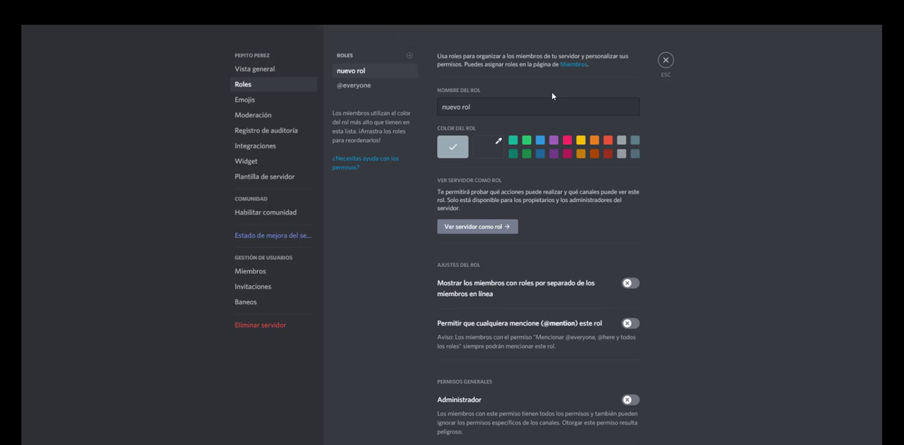
triple_click(520, 101)
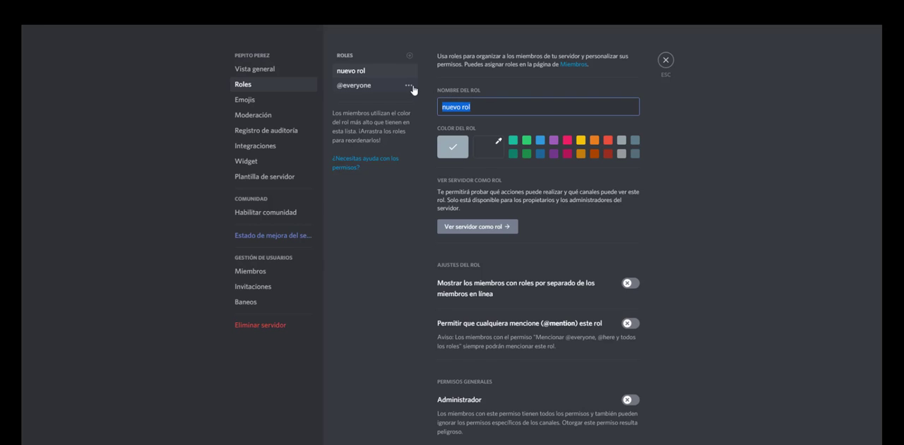
type("Mode")
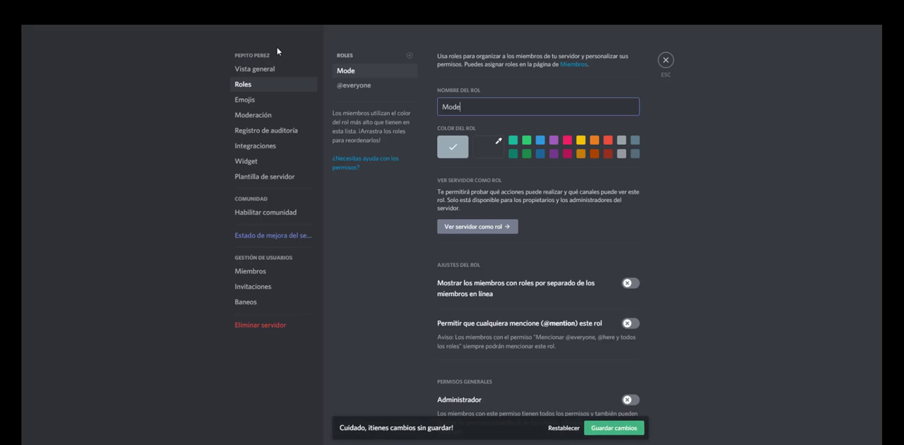
type("rador")
Step: Give the Moderador role the bright blue preset color and show its members separately from online members
left_click(500, 145)
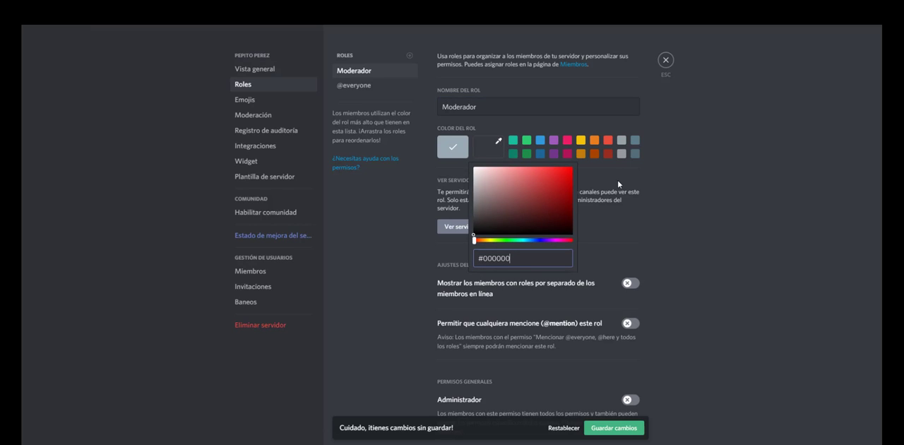
left_click(542, 145)
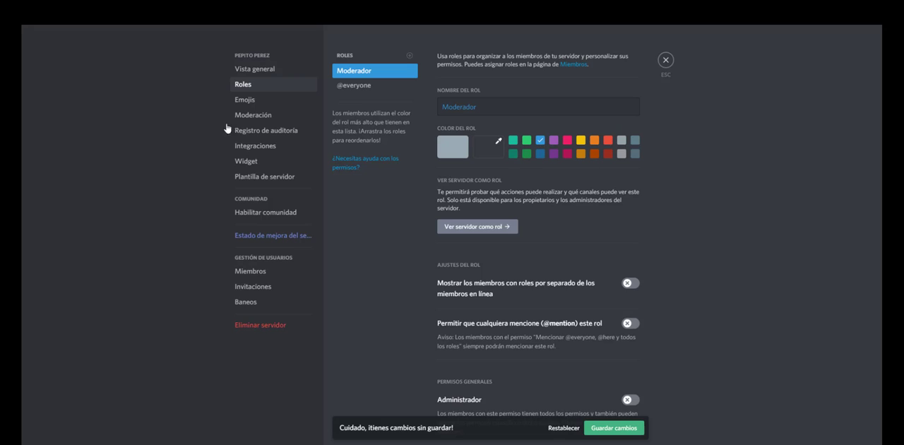
scroll(509, 226, "down", 3)
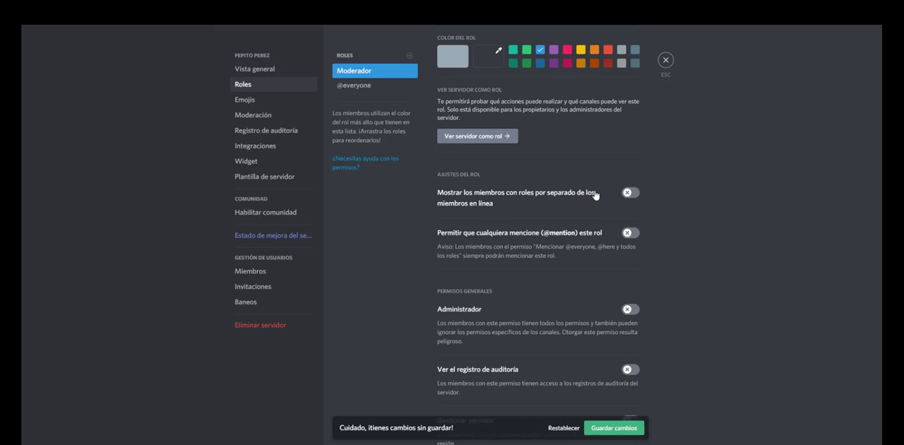
left_click(634, 196)
Step: Create another role named Seguidor and save it
left_click(409, 56)
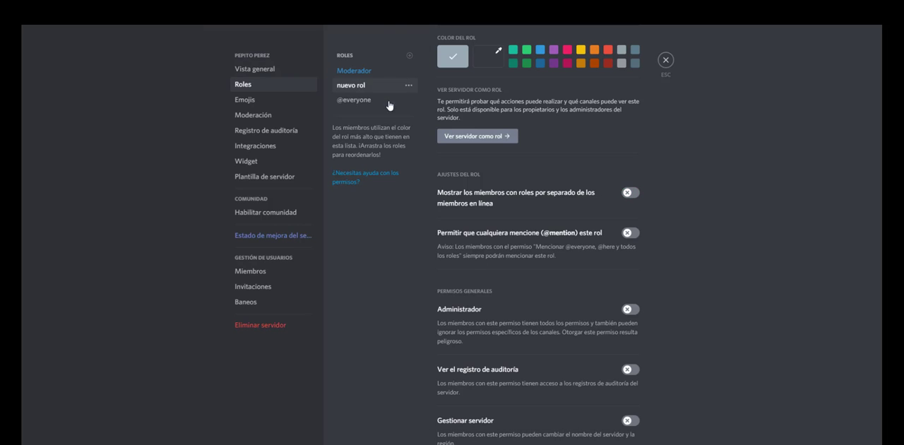
scroll(476, 101, "up", 3)
triple_click(486, 104)
type("Seguidor")
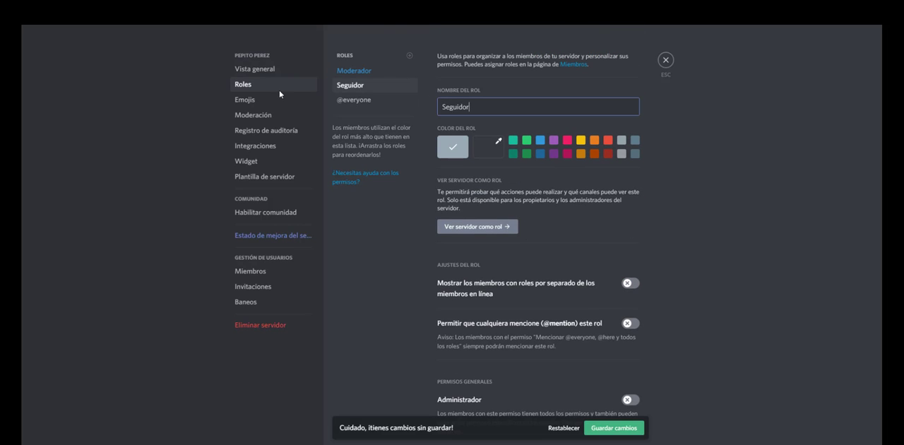
left_click(614, 412)
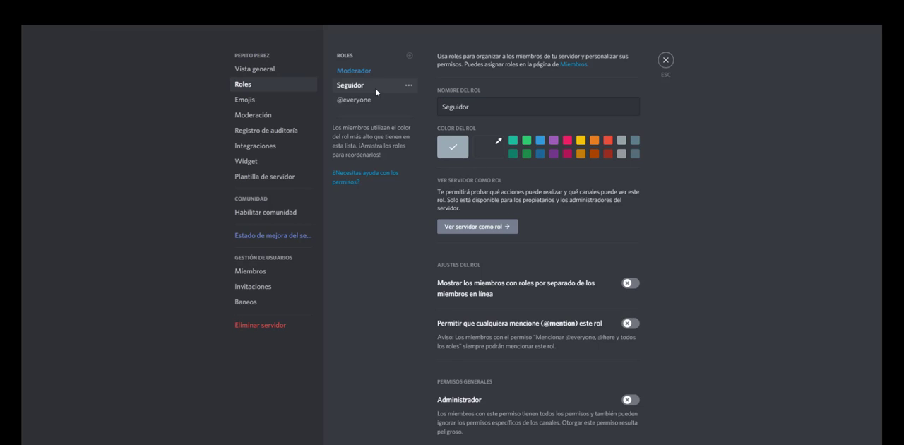
Step: Move Seguidor above Moderador and back below it, and save Seguidor with its members shown separately from online members
left_click_drag(375, 88, 385, 71)
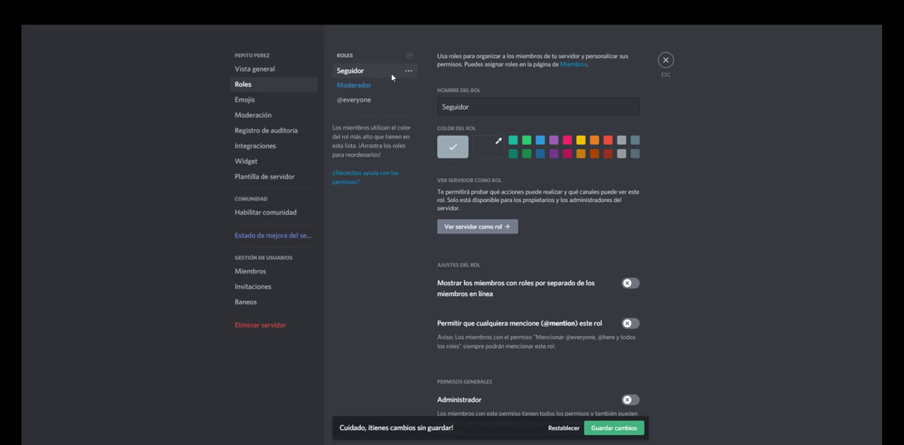
left_click_drag(389, 75, 385, 88)
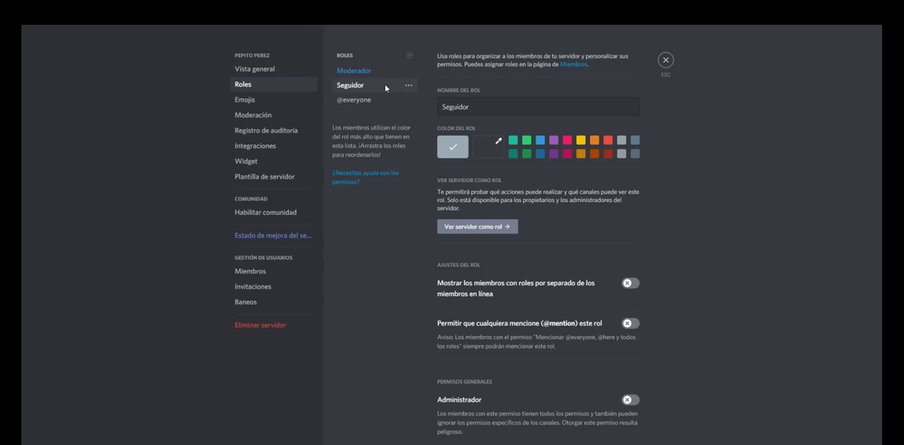
left_click(631, 283)
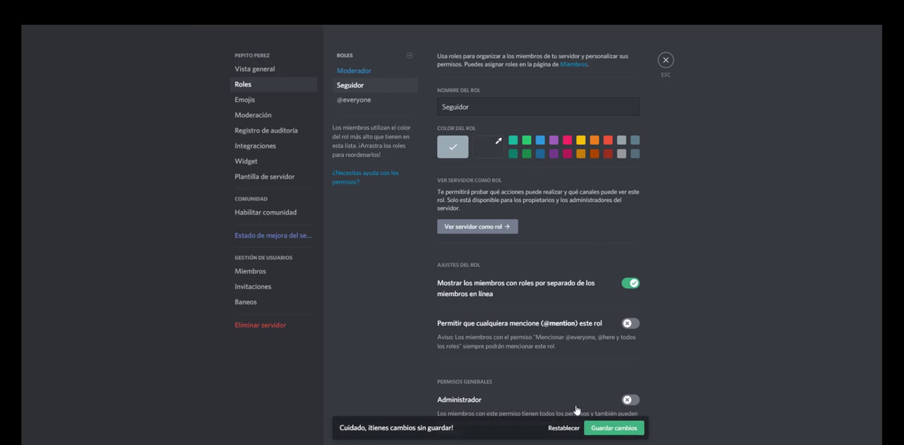
left_click(614, 420)
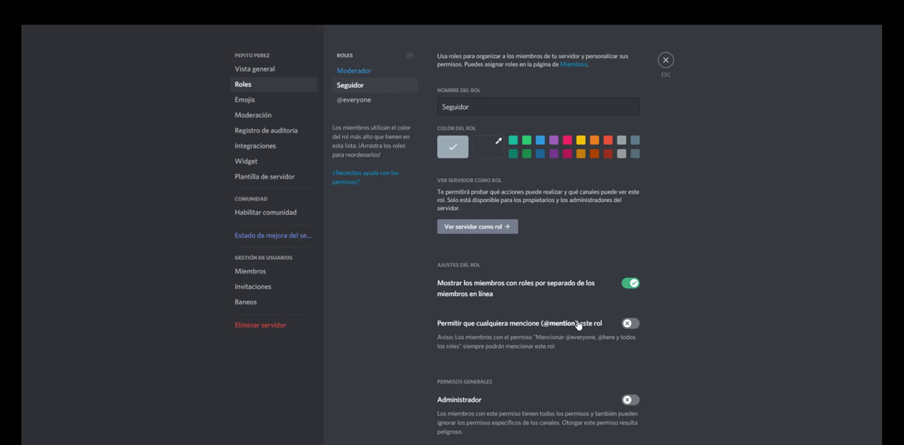
Step: Allow anyone to mention the Moderador role, grant it the Ver el registro de auditoría permission and save
scroll(495, 327, "down", 1)
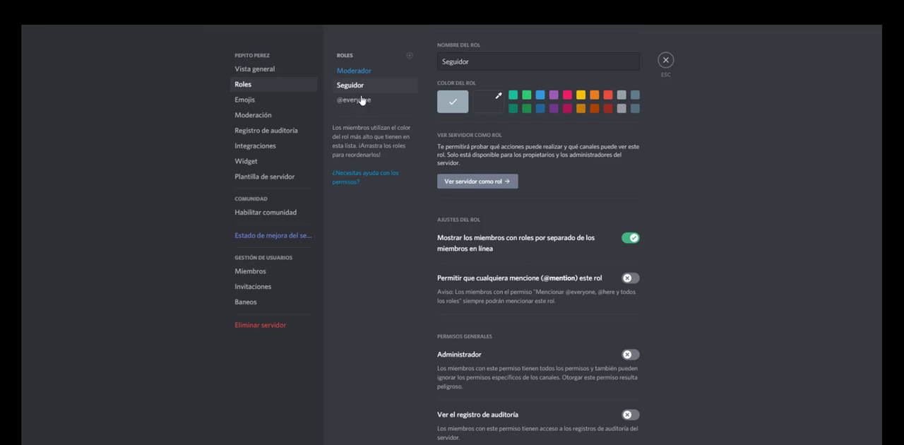
left_click(360, 71)
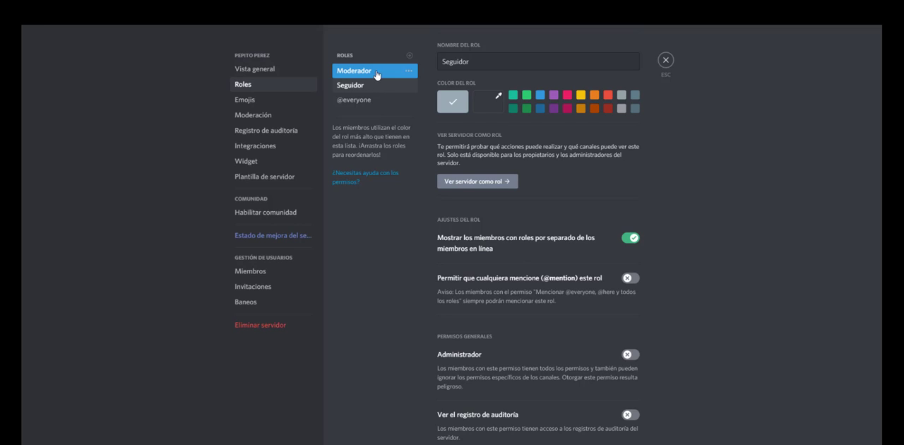
left_click(630, 280)
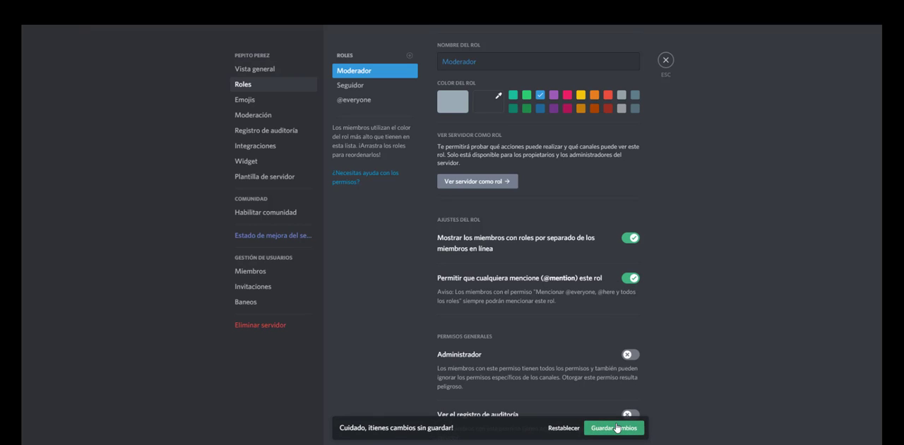
scroll(636, 269, "down", 3)
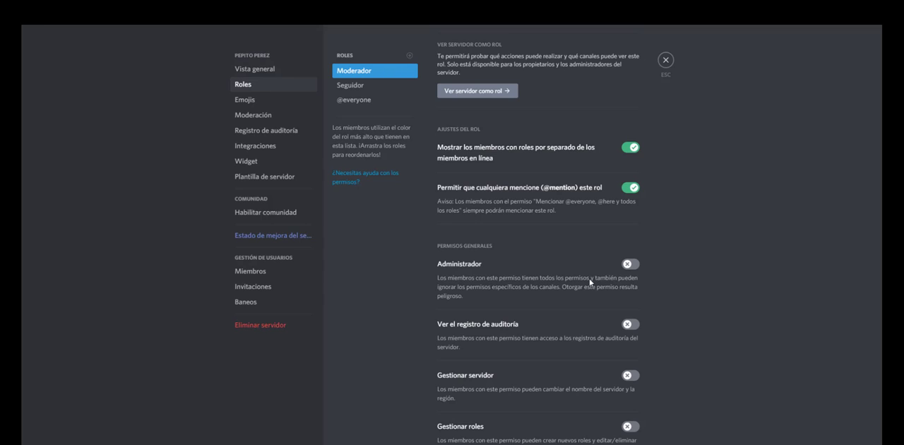
left_click(633, 325)
left_click(629, 426)
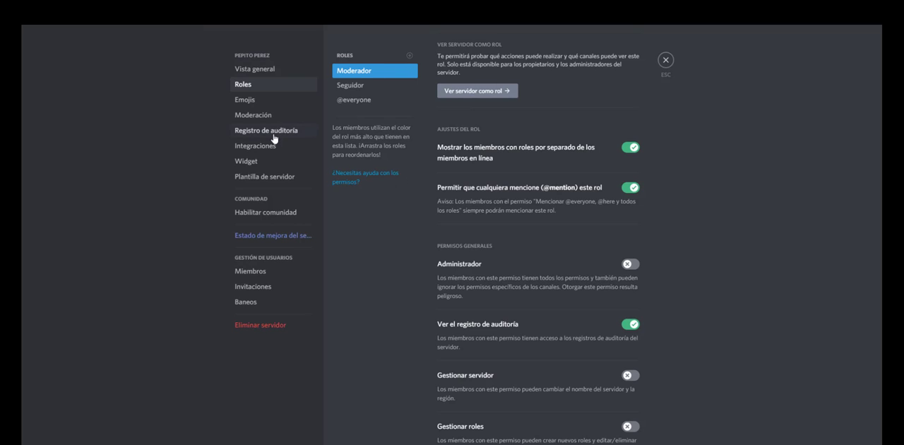
Step: Grant the Moderador role the Gestionar roles permission and save the change
scroll(626, 320, "down", 2)
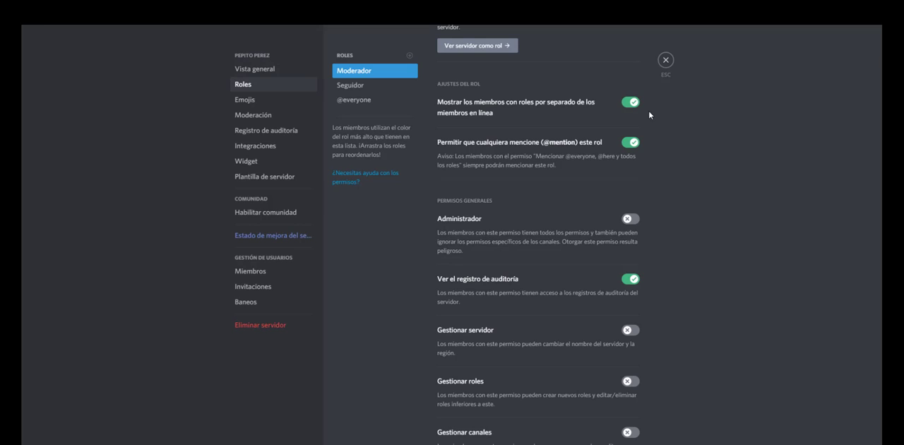
scroll(572, 311, "down", 1)
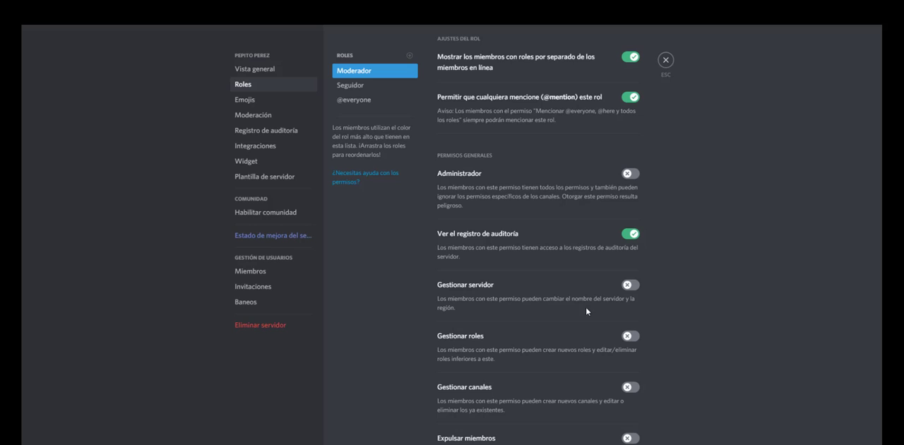
left_click(631, 338)
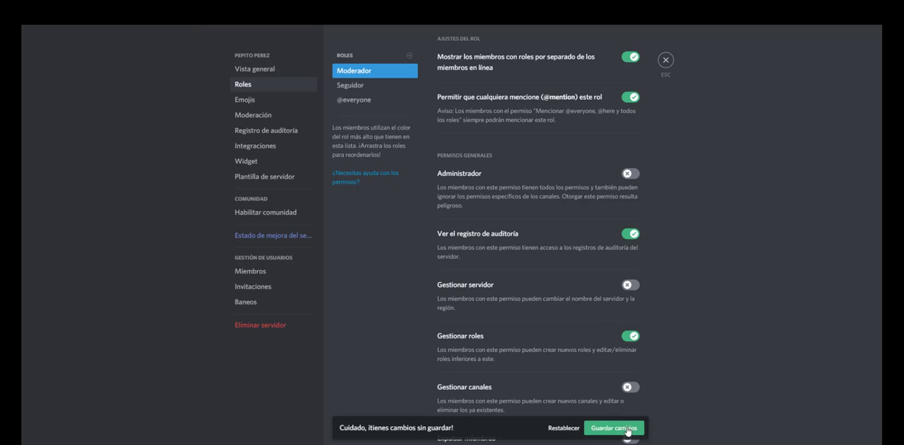
left_click(628, 422)
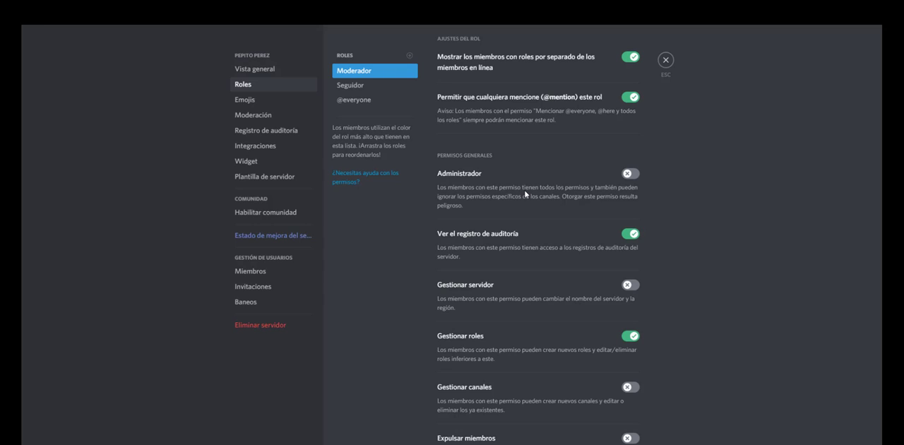
Step: Enable the Gestionar canales, Expulsar miembros and Banear miembros permissions for the Moderador role
scroll(620, 241, "down", 3)
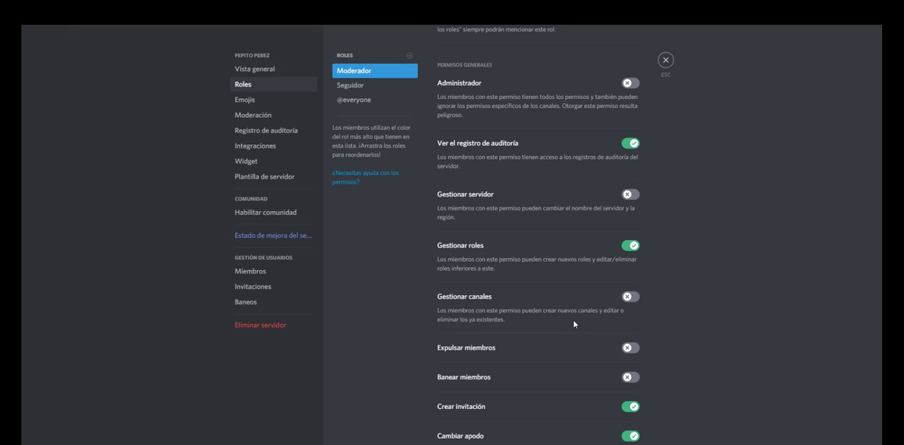
left_click(631, 298)
left_click(625, 348)
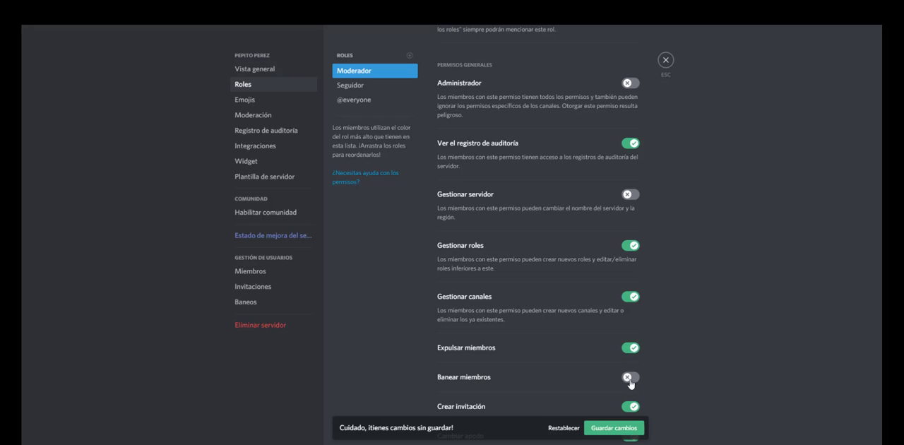
left_click(631, 378)
Step: Enable the Gestionar apodos and Gestionar emojis permissions for the Moderador role
scroll(635, 383, "down", 1)
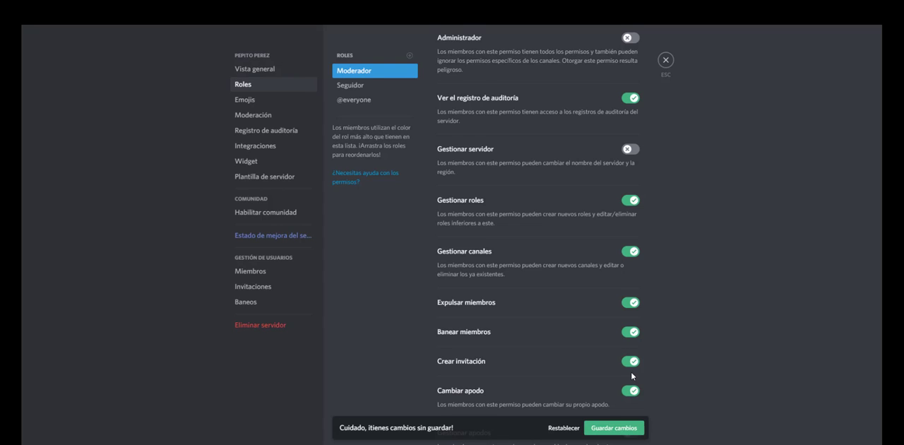
scroll(513, 340, "down", 1)
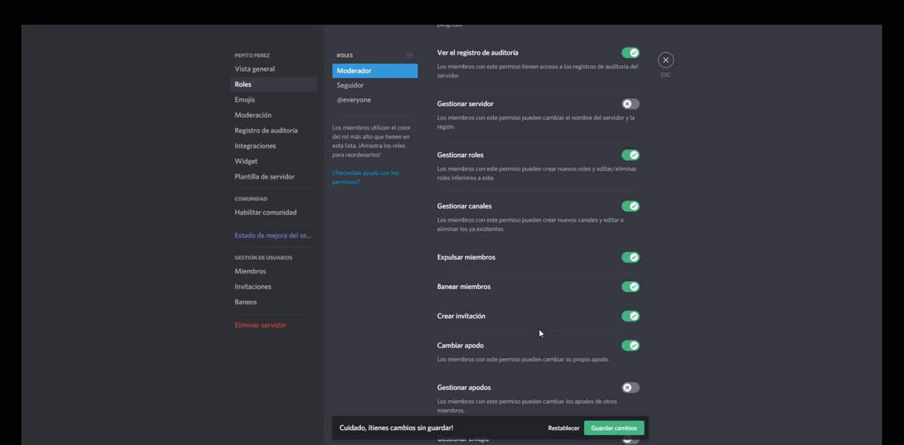
scroll(539, 333, "down", 1)
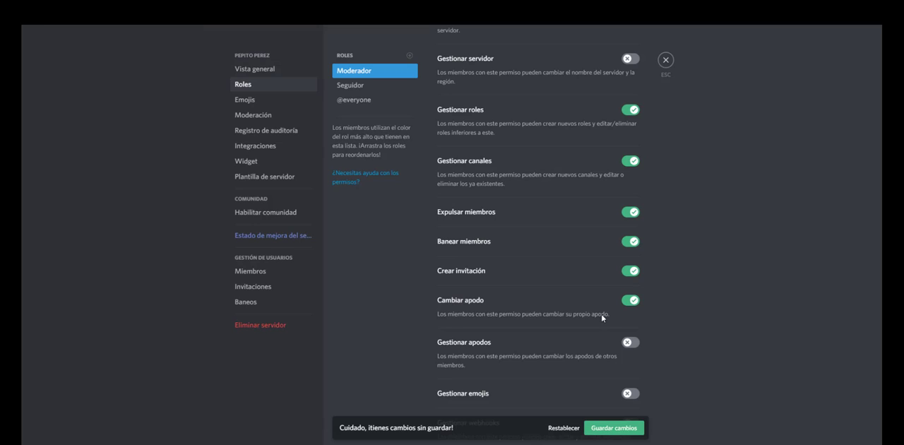
left_click(632, 343)
scroll(633, 344, "down", 2)
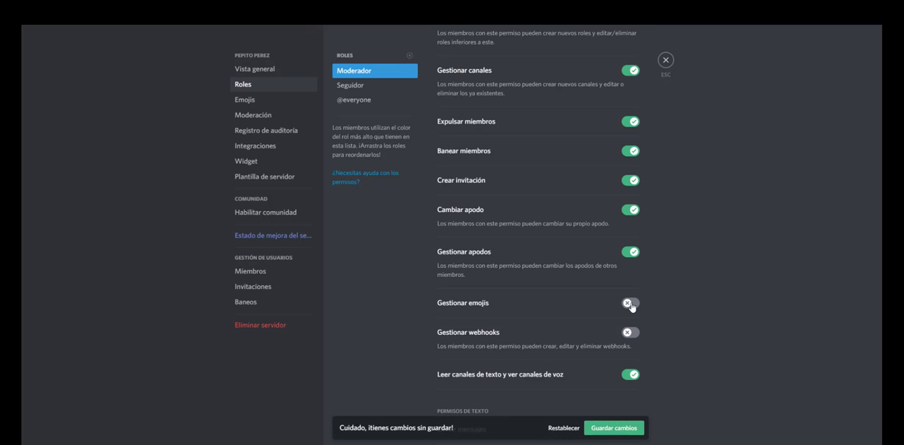
left_click(632, 305)
Step: Enable the Enviar mensajes de texto a voz and Gestionar mensajes text permissions for the Moderador role
scroll(511, 343, "down", 2)
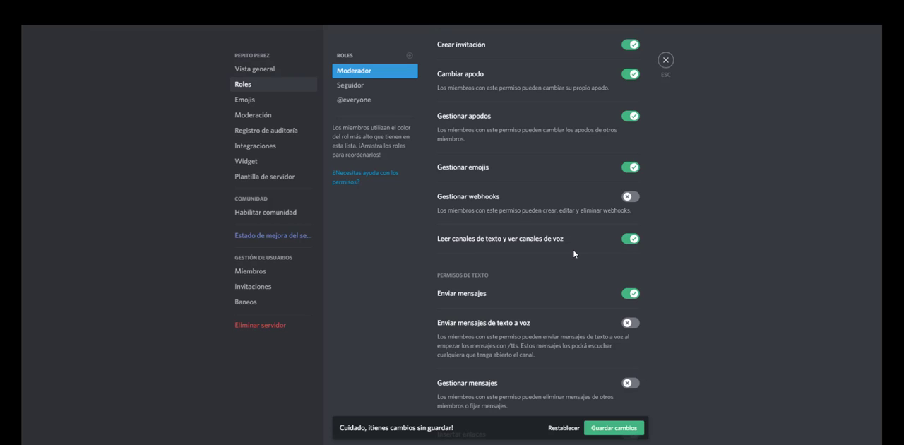
scroll(581, 272, "down", 2)
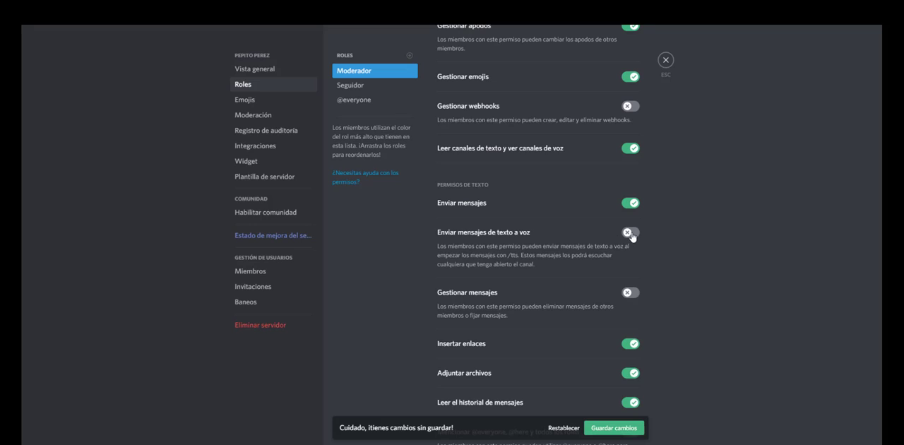
left_click(630, 233)
left_click(628, 294)
scroll(628, 294, "up", 5)
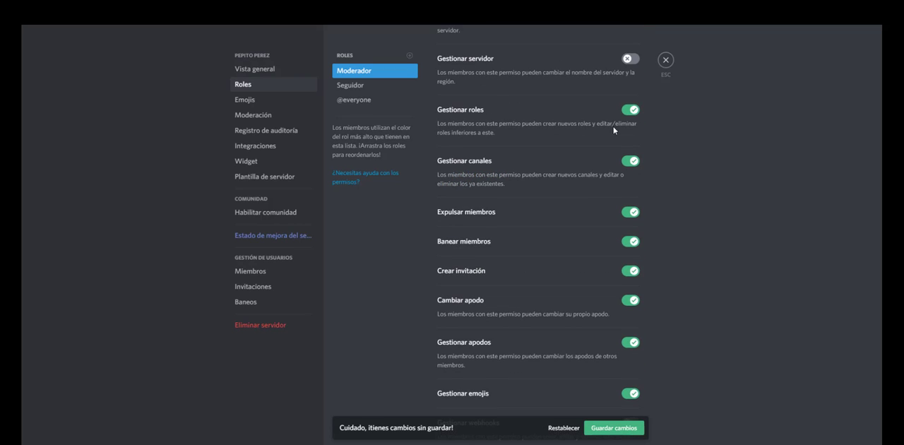
scroll(619, 202, "down", 1)
scroll(606, 248, "down", 4)
scroll(604, 265, "down", 3)
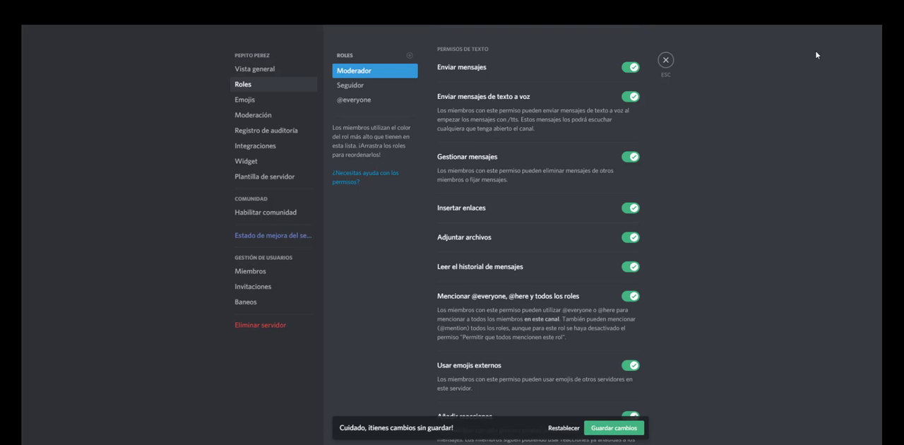
Step: Enable the Silenciar miembros, Ensordecer miembros and Mover miembros voice permissions for the Moderador role and save the changes
scroll(646, 287, "down", 3)
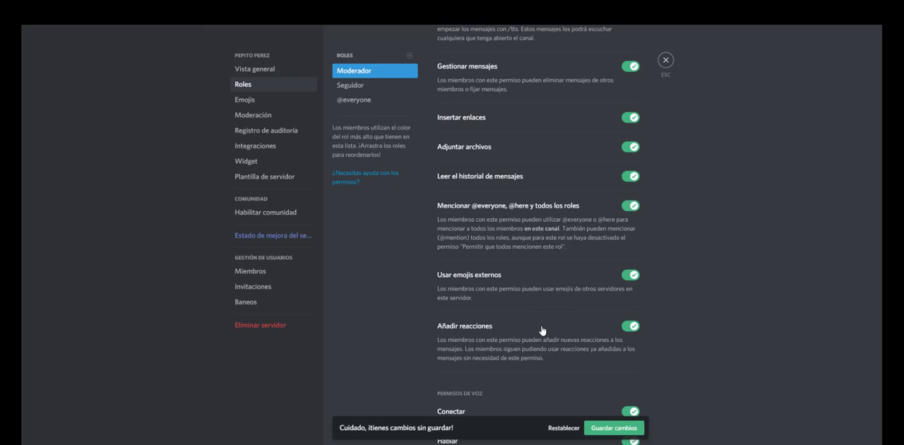
scroll(534, 335, "down", 5)
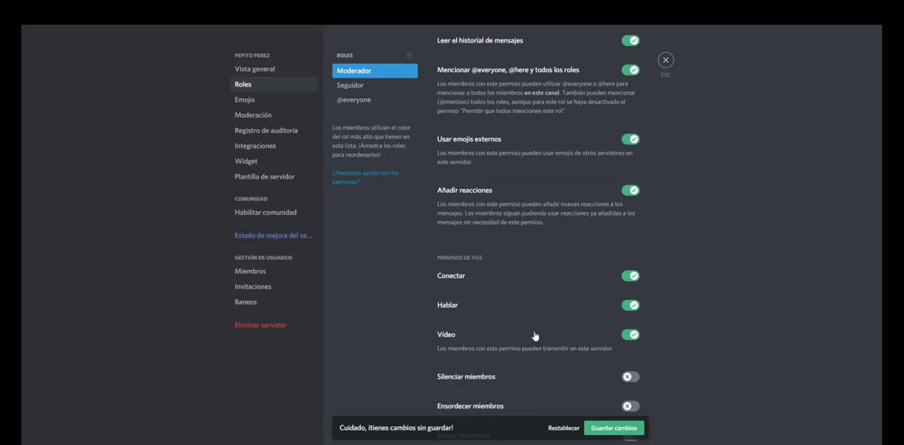
left_click(632, 196)
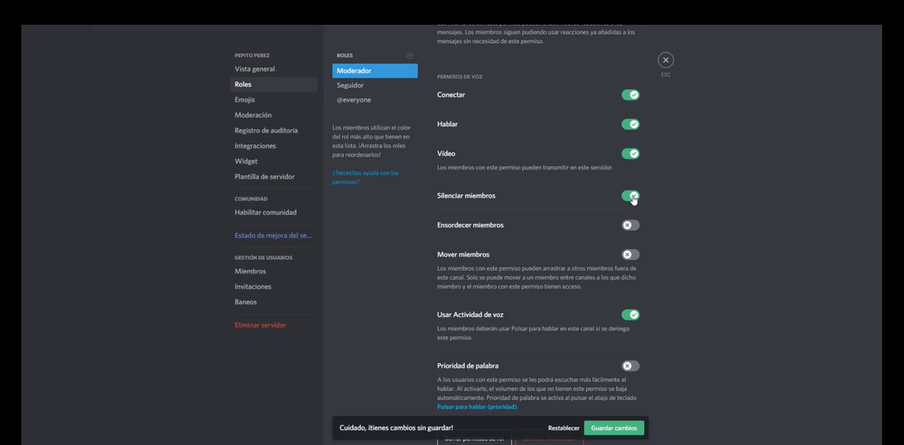
left_click(638, 228)
left_click(633, 254)
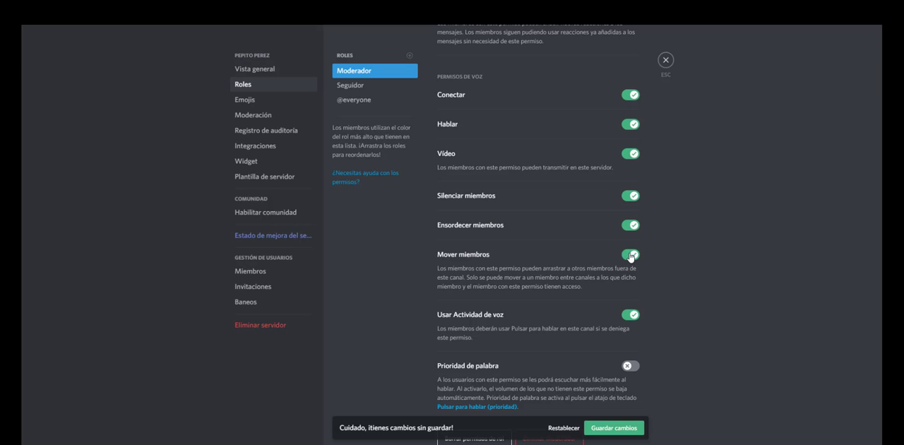
scroll(527, 263, "down", 1)
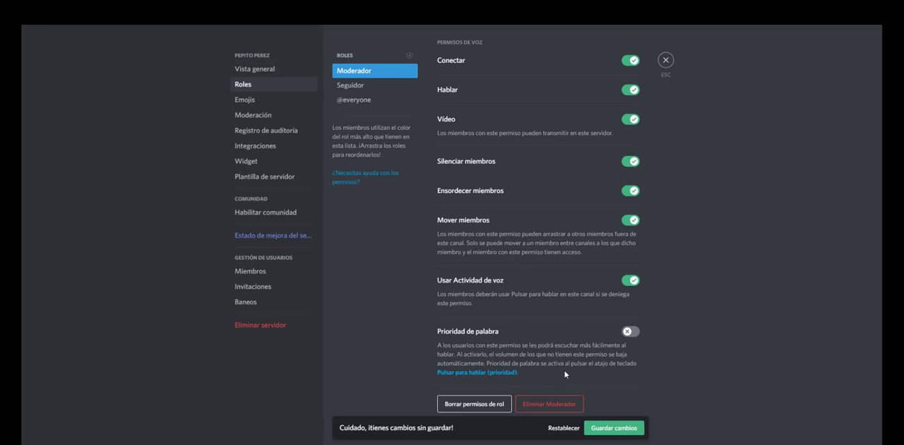
left_click(593, 426)
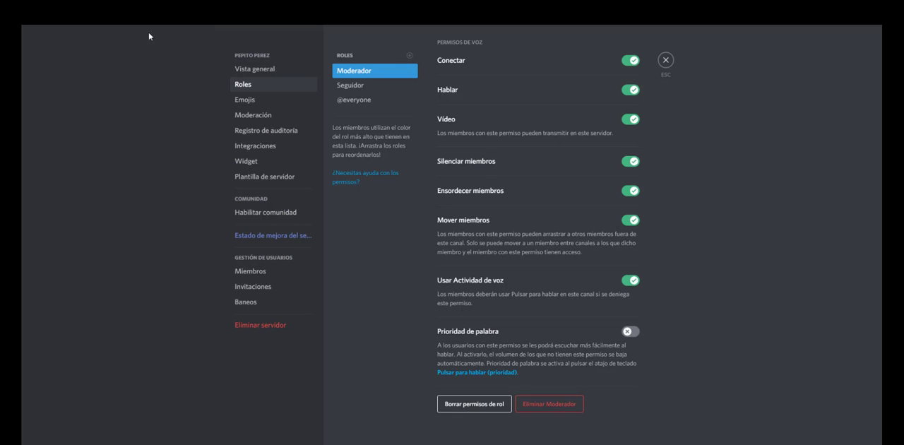
Step: Review the server's emoji settings, its moderation options and the audit log
left_click(250, 102)
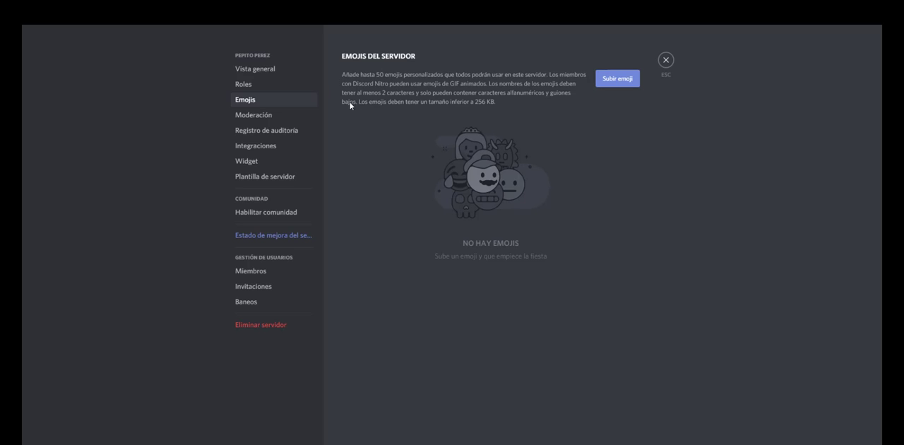
left_click(254, 114)
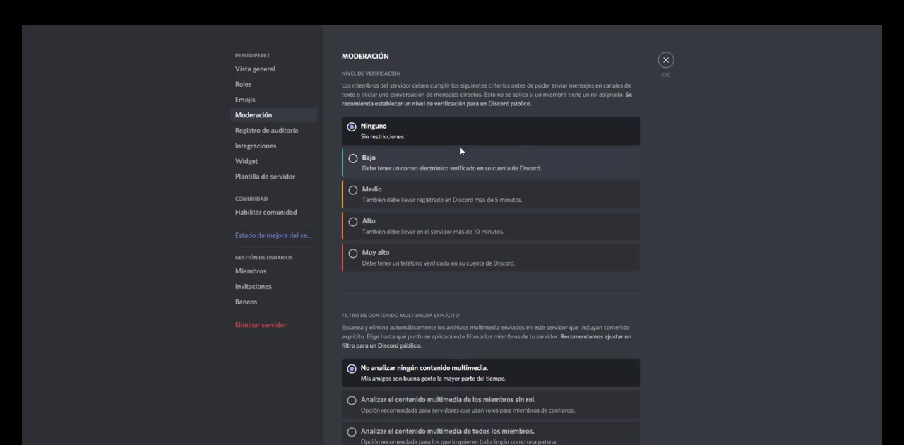
scroll(501, 191, "down", 1)
scroll(488, 325, "down", 3)
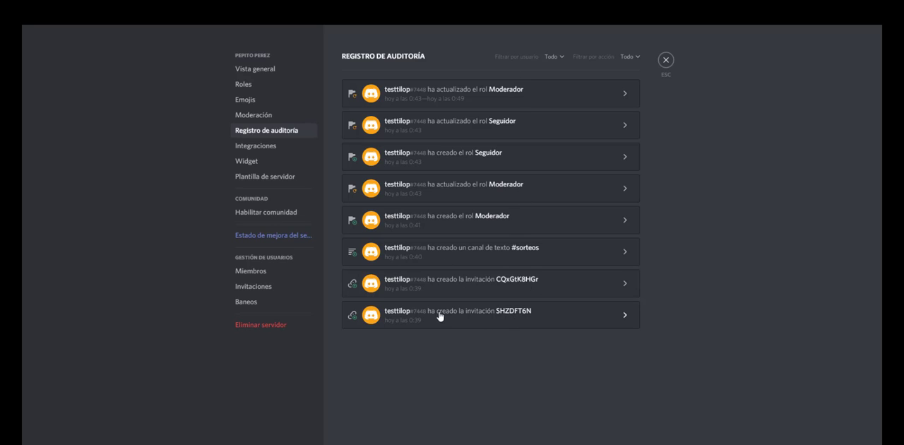
Step: Enable the server widget with #bienvenida-y-reglas as its invitation channel
left_click(253, 166)
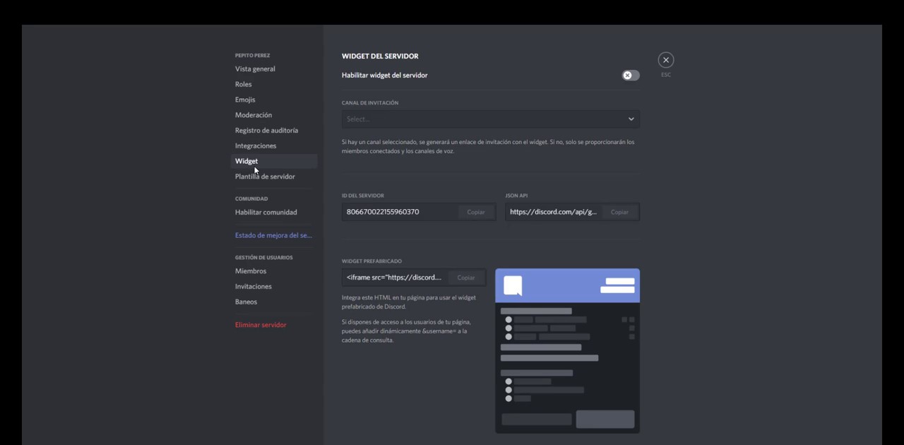
left_click(435, 124)
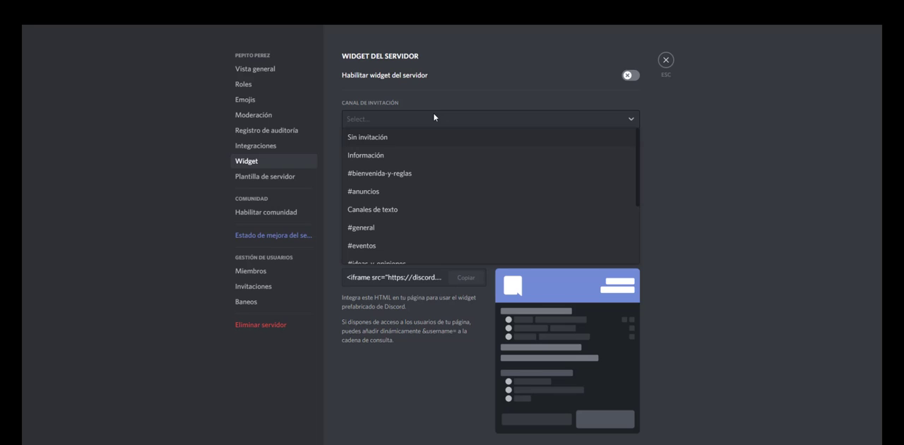
left_click(393, 175)
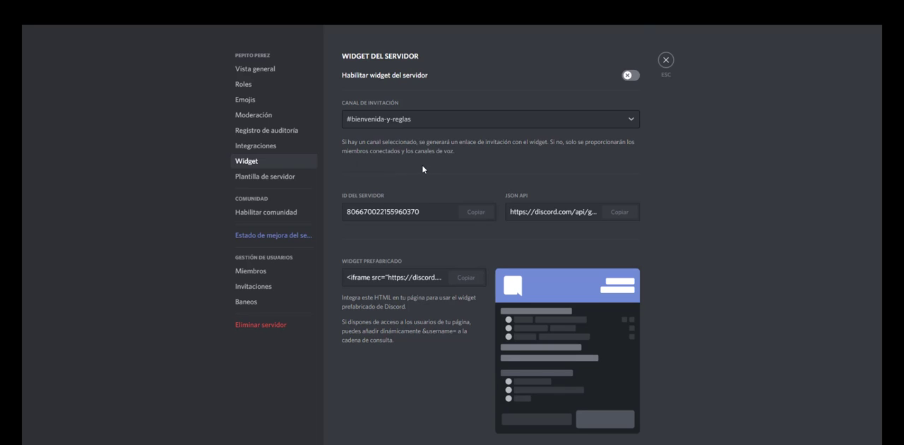
left_click(634, 76)
scroll(495, 296, "down", 1)
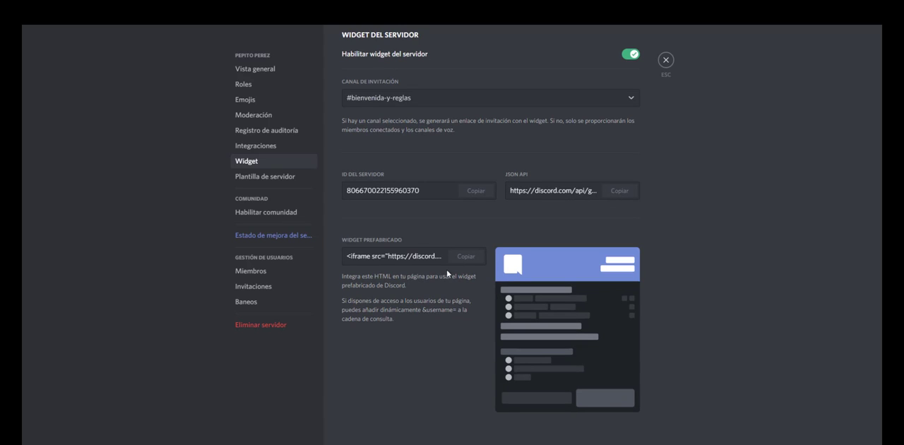
Step: Select the whole HTML embed code of the premade server widget
scroll(447, 273, "up", 1)
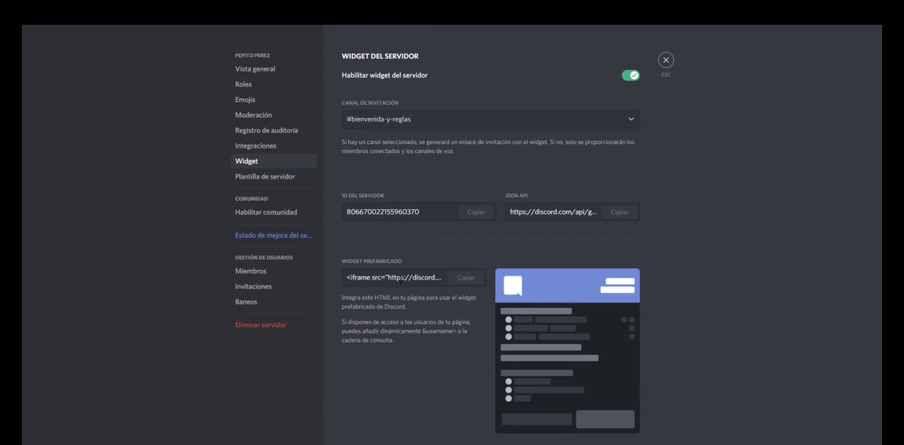
triple_click(401, 280)
left_click_drag(402, 280, 453, 283)
triple_click(418, 279)
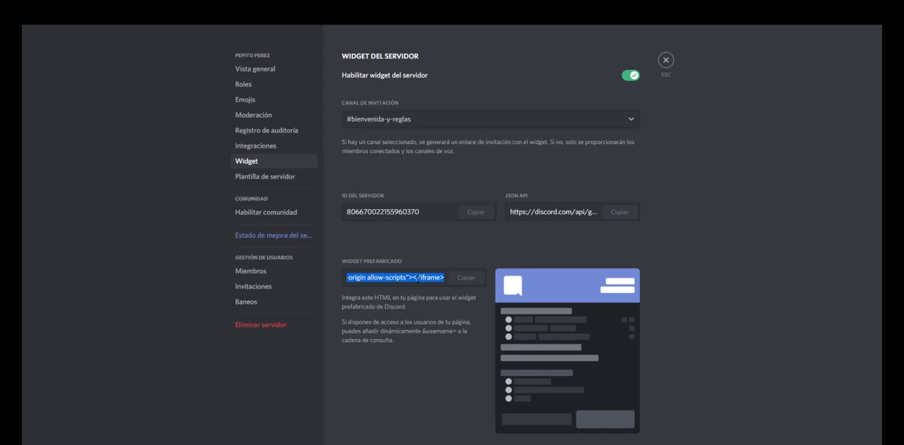
scroll(399, 319, "down", 1)
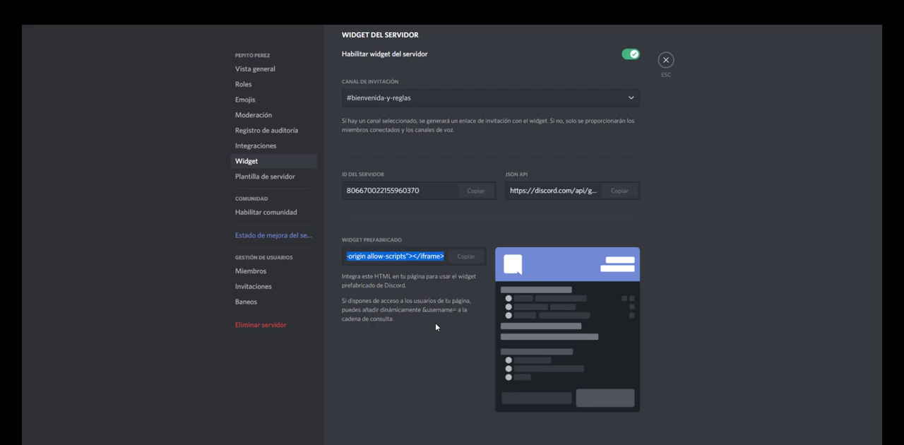
Step: Examine the server boost status page and the benefits offered at each level
left_click(274, 235)
scroll(392, 195, "down", 9)
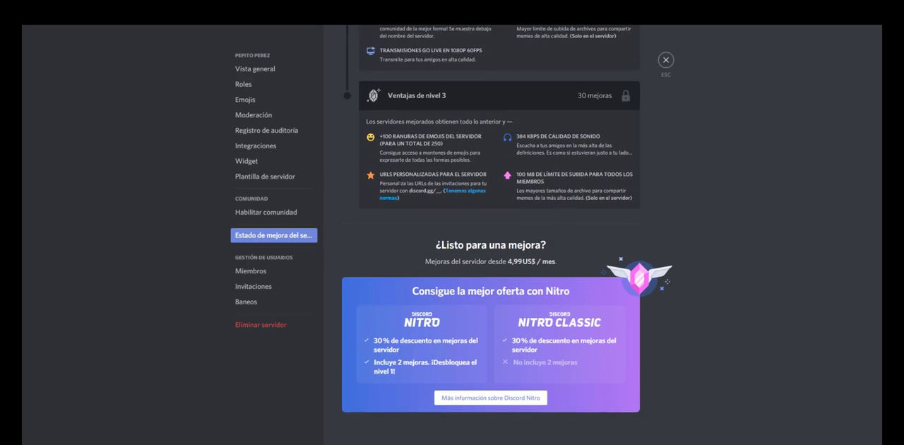
scroll(393, 195, "up", 5)
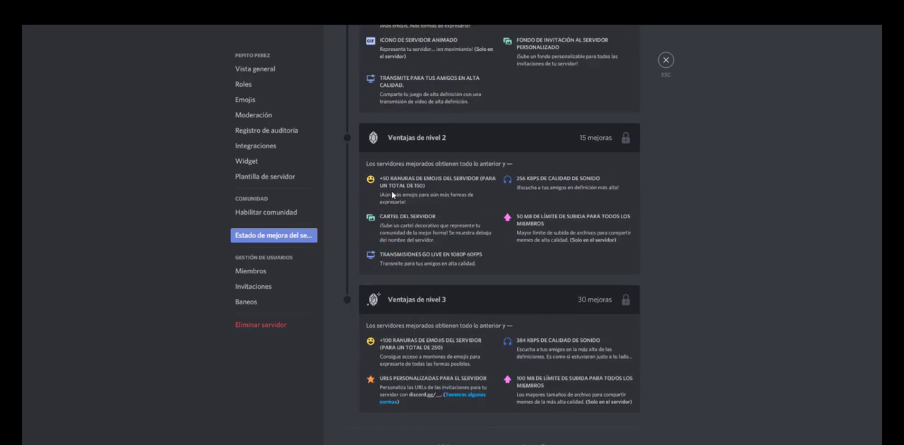
scroll(393, 195, "up", 3)
scroll(344, 183, "down", 1)
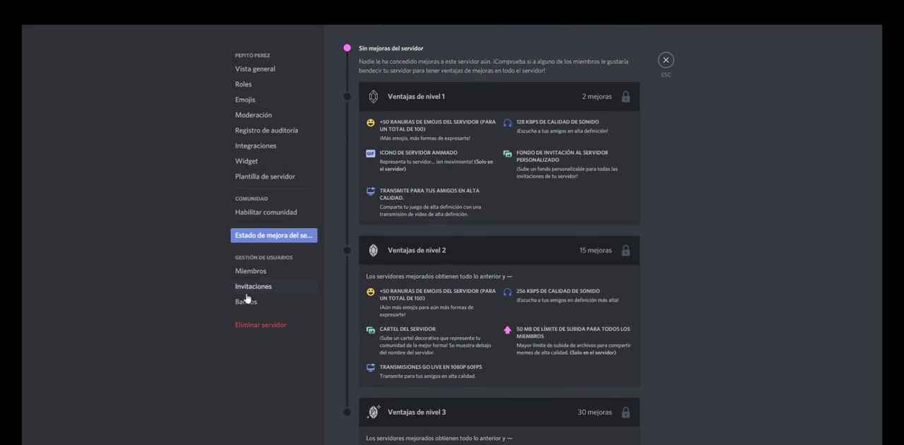
Step: Review the server's member list, active invitations and bans
left_click(257, 271)
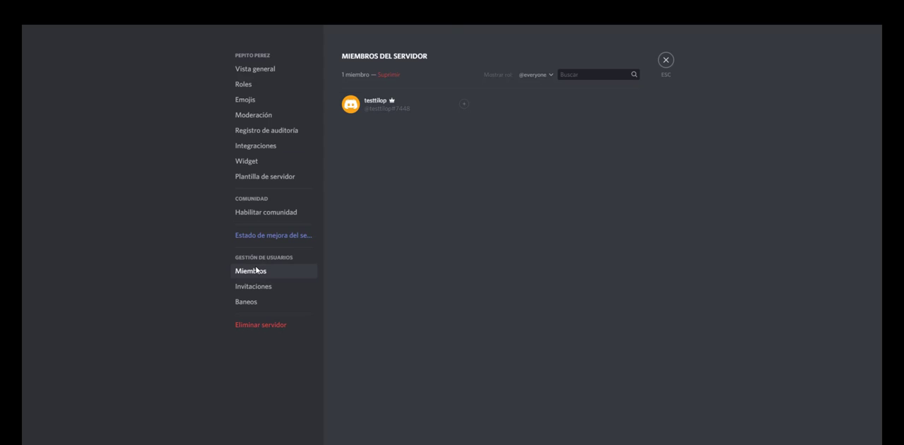
left_click(256, 288)
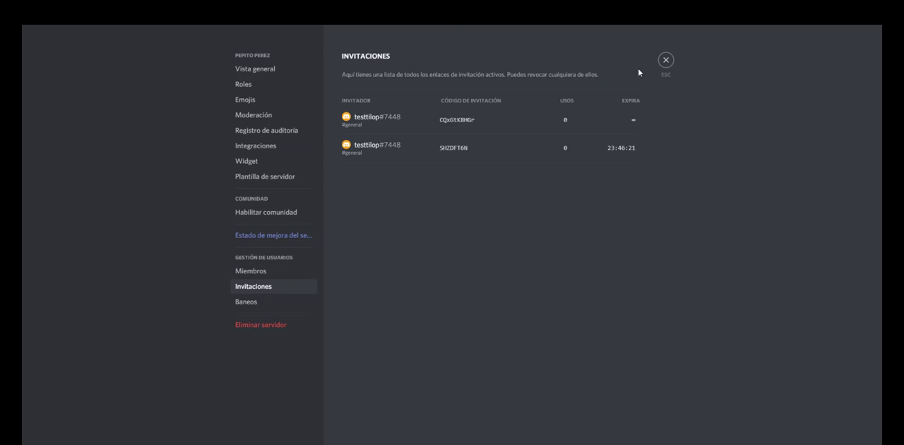
mouse_move(622, 148)
mouse_move(643, 123)
left_click(647, 136)
left_click(263, 304)
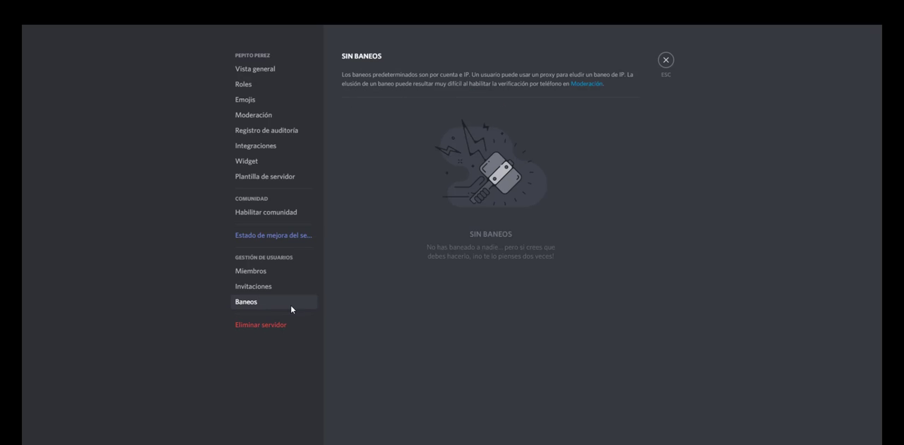
Step: Set the server's inactivity channel to the Lounge voice channel with an inactivity limit of 30 minutes
left_click(258, 68)
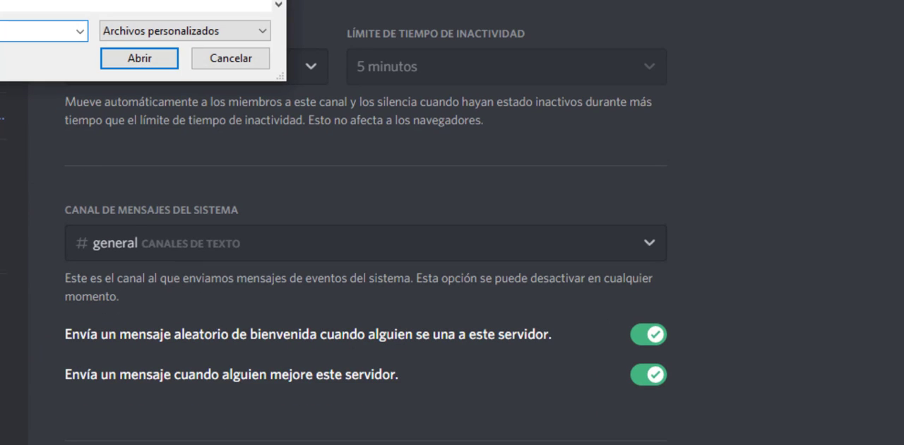
key("Escape")
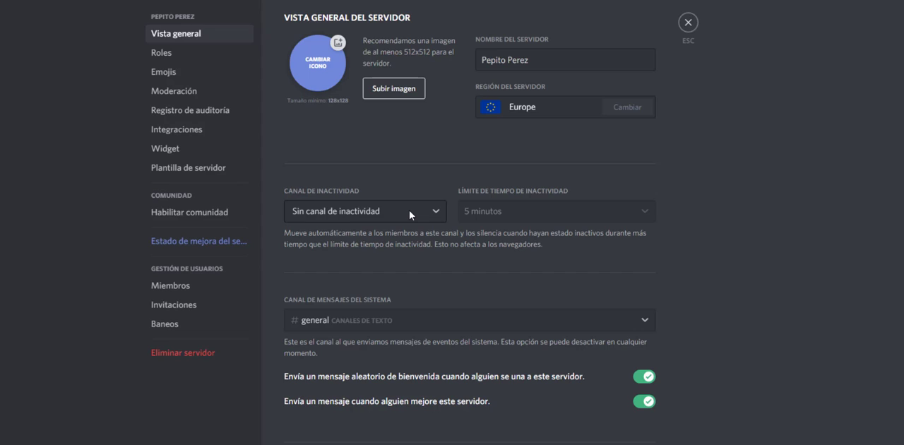
left_click(409, 210)
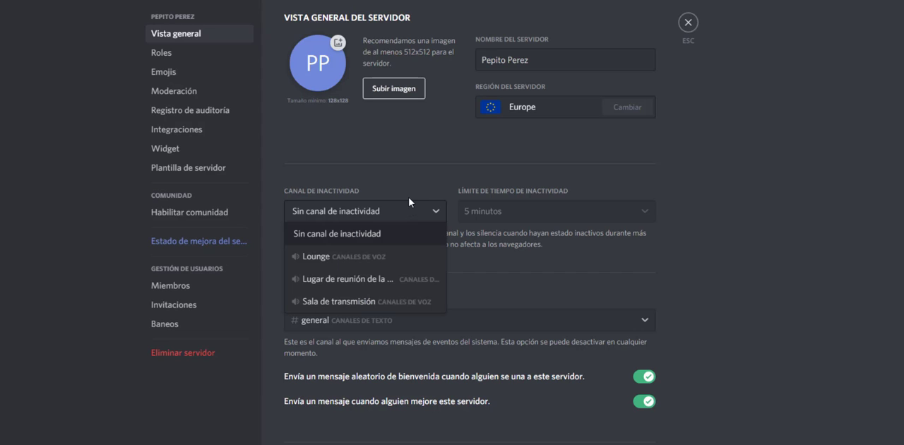
left_click(362, 257)
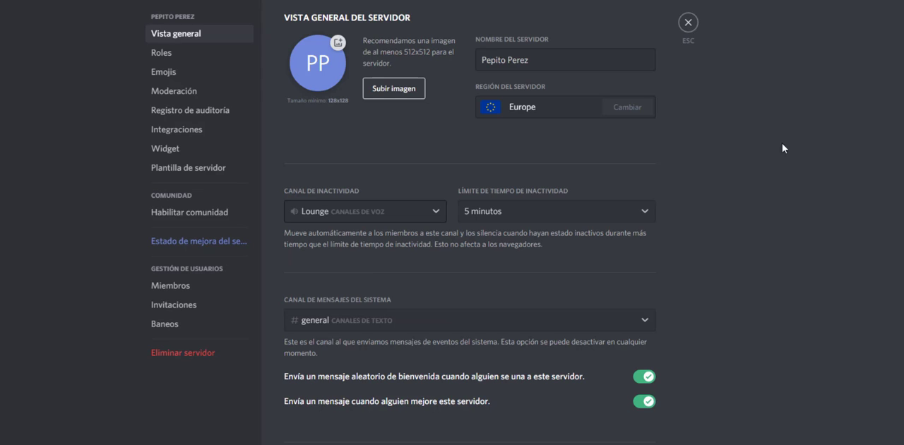
left_click(547, 212)
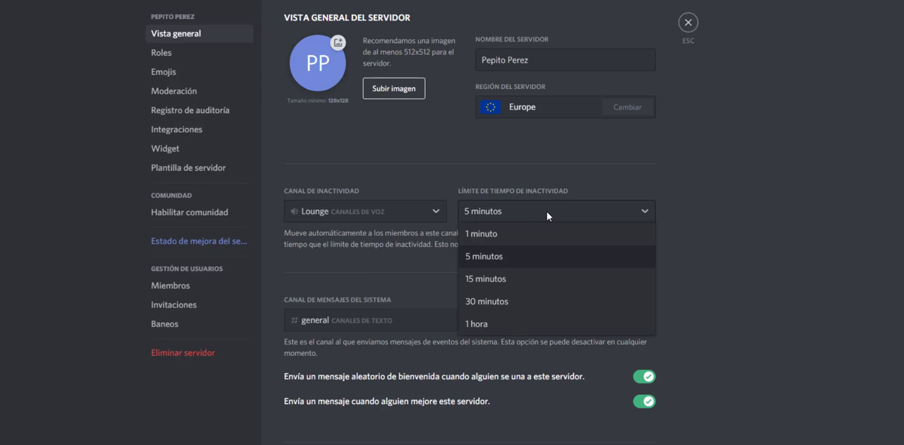
left_click(518, 307)
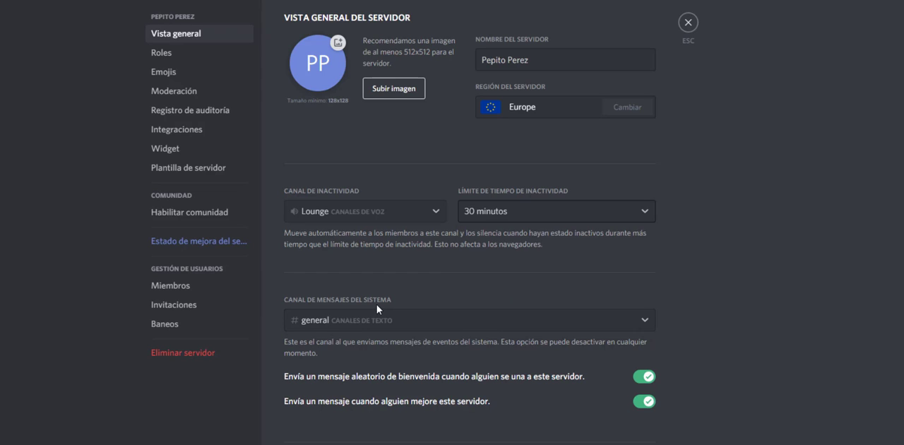
Step: Set the system messages channel to bienvenida-y-reglas in the server overview
scroll(377, 304, "down", 1)
left_click(374, 271)
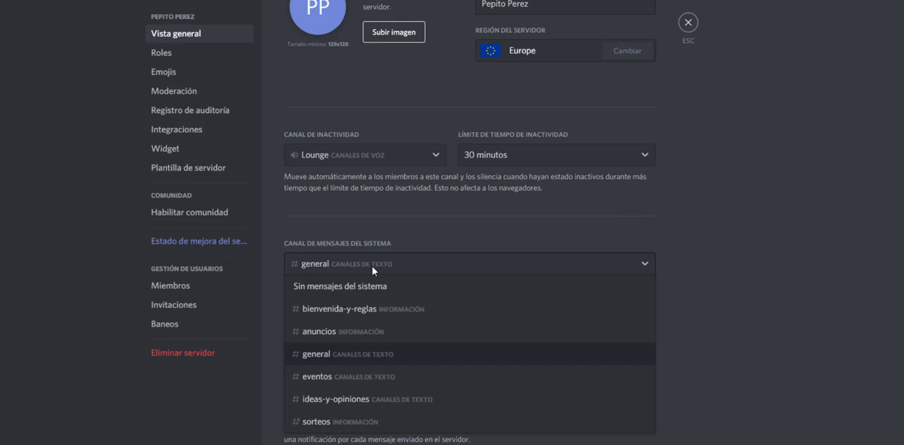
left_click(376, 311)
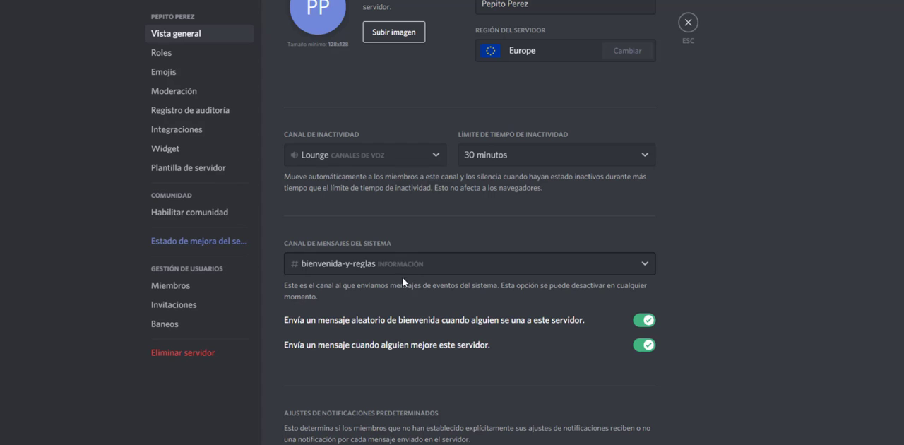
scroll(394, 282, "down", 2)
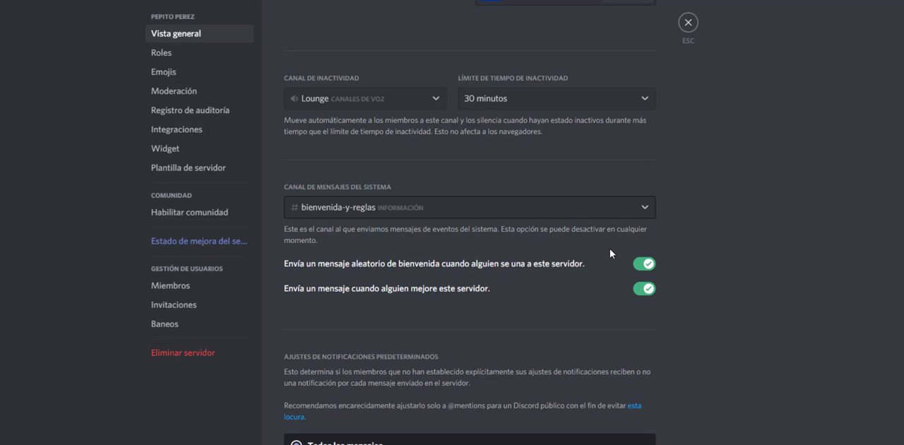
Step: Choose Todos los mensajes as the default notification setting and leave the server settings
scroll(578, 204, "down", 1)
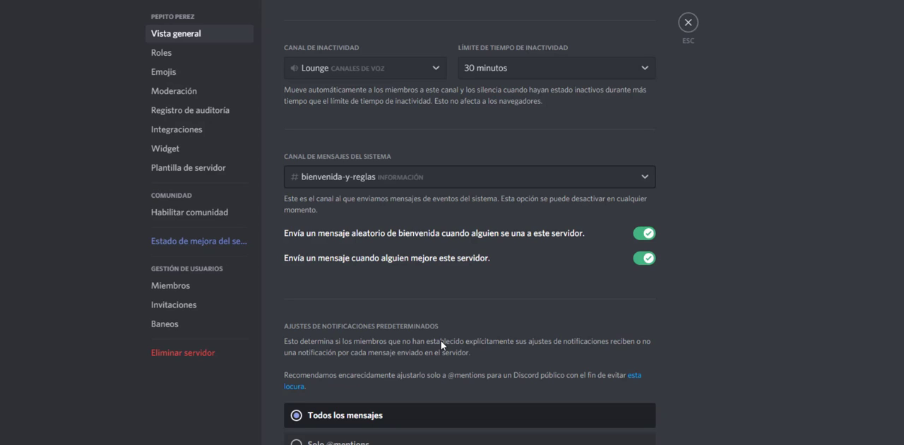
left_click(382, 438)
left_click(369, 417)
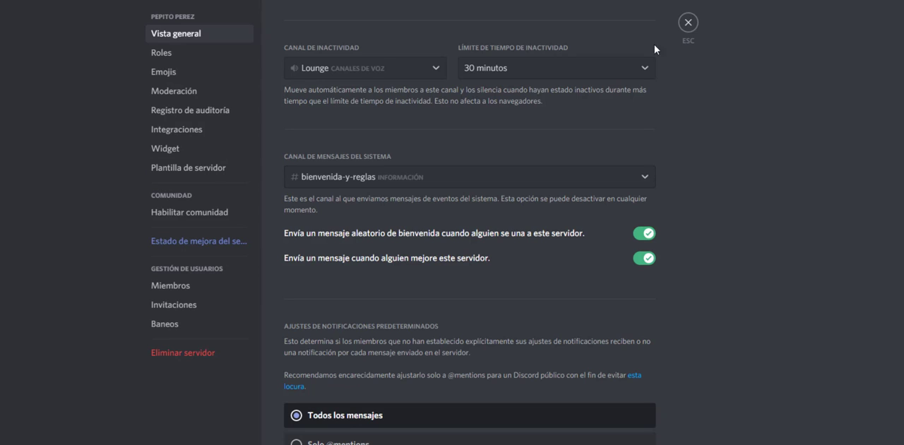
left_click(689, 23)
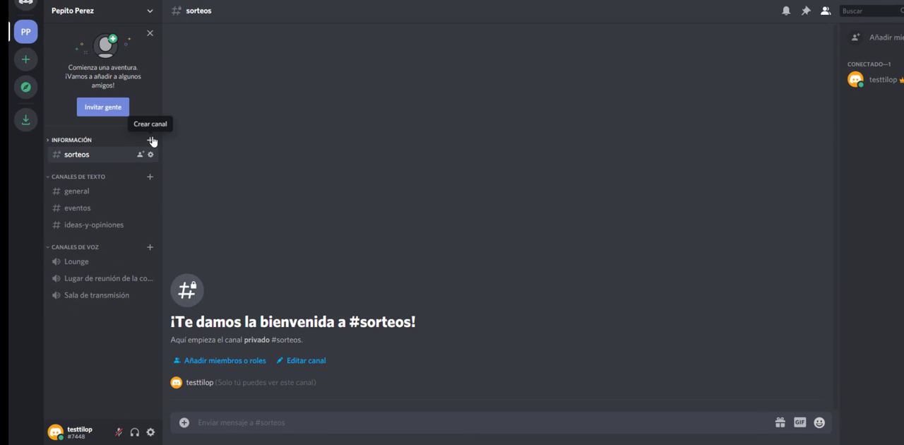
Step: Add the Moderador role to the advanced permissions of the Información category
right_click(78, 144)
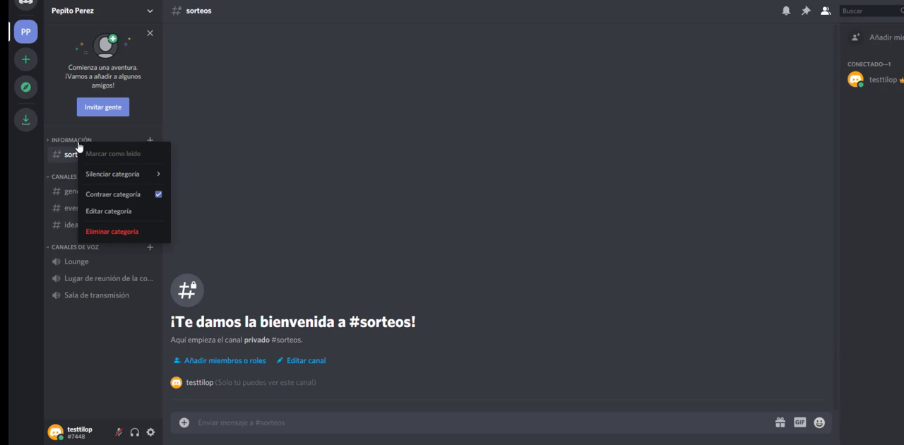
left_click(139, 211)
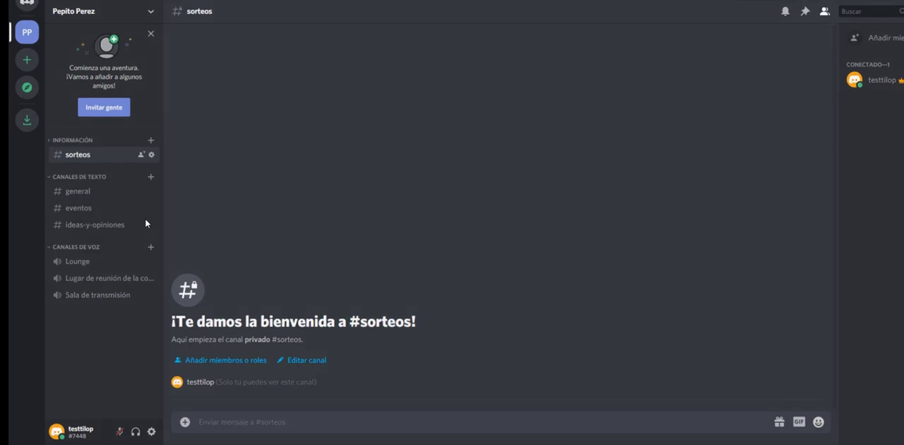
left_click(281, 50)
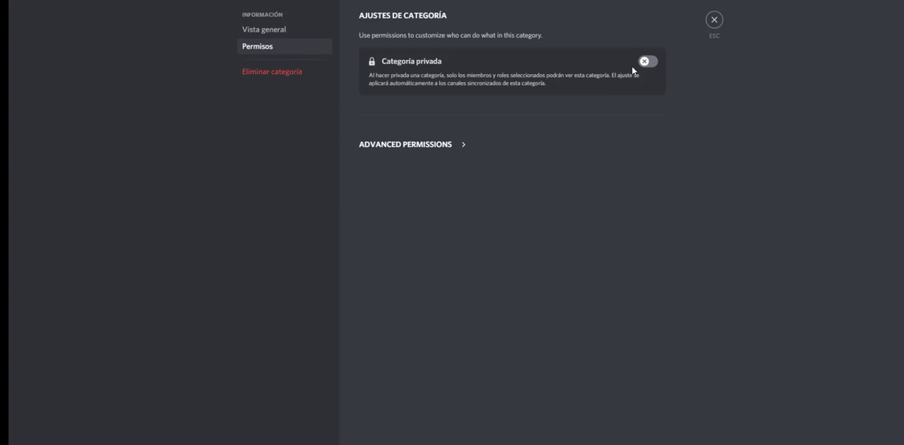
left_click(430, 146)
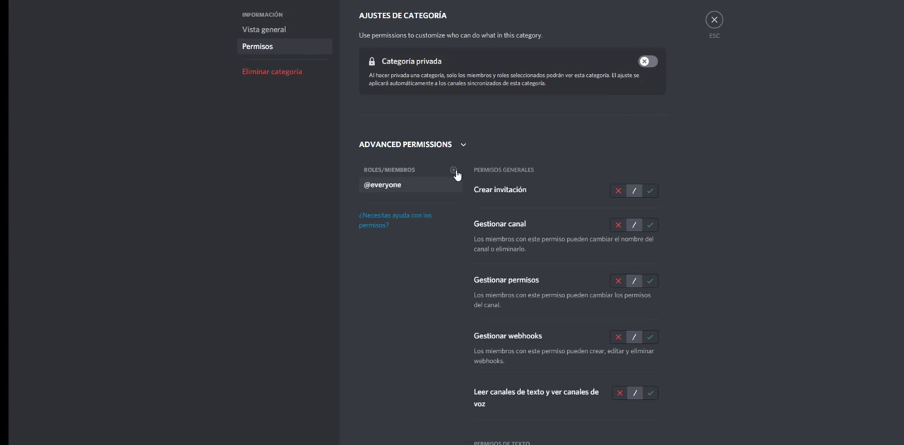
left_click(454, 171)
left_click(404, 243)
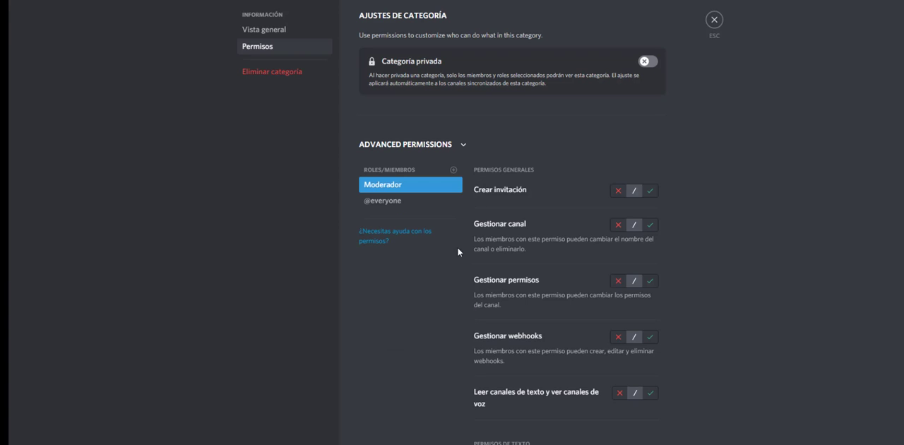
Step: Allow Moderador to view channels, send messages and read message history in the Información category, and save the changes
scroll(851, 172, "down", 4)
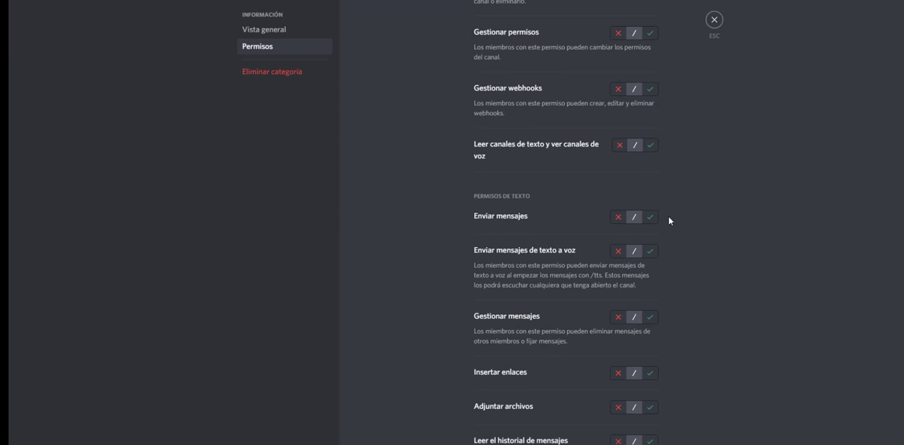
left_click(644, 221)
scroll(601, 298, "down", 2)
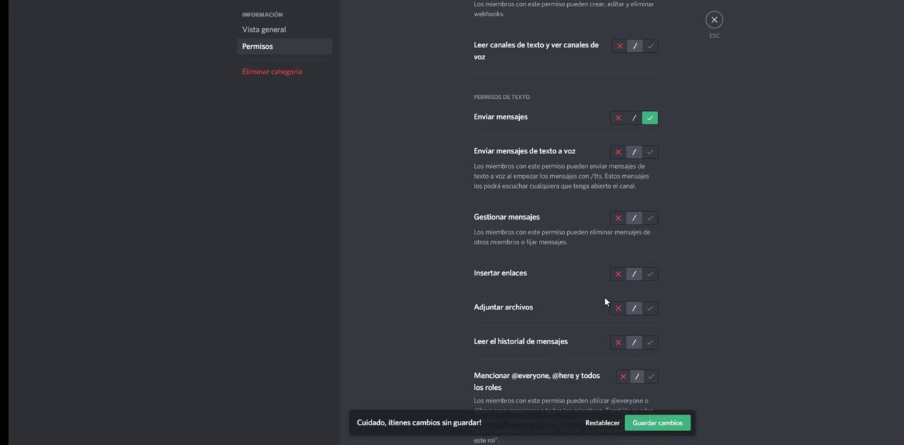
scroll(647, 221, "down", 2)
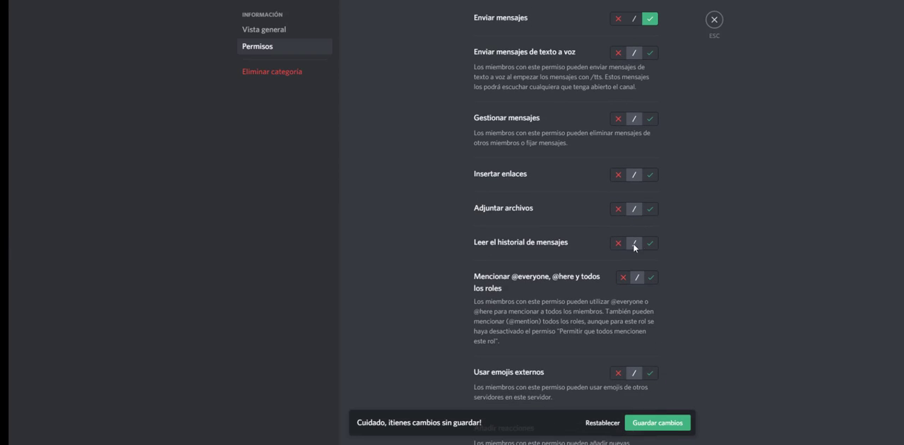
left_click(650, 243)
scroll(516, 180, "up", 3)
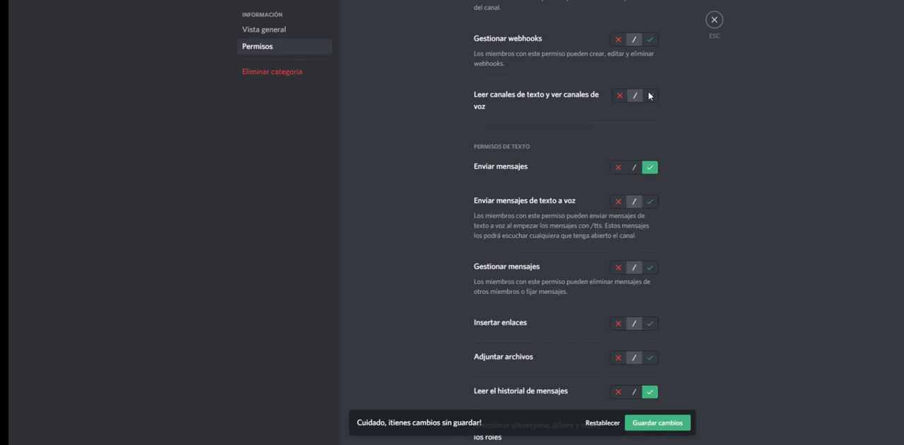
scroll(566, 195, "up", 2)
scroll(571, 194, "down", 10)
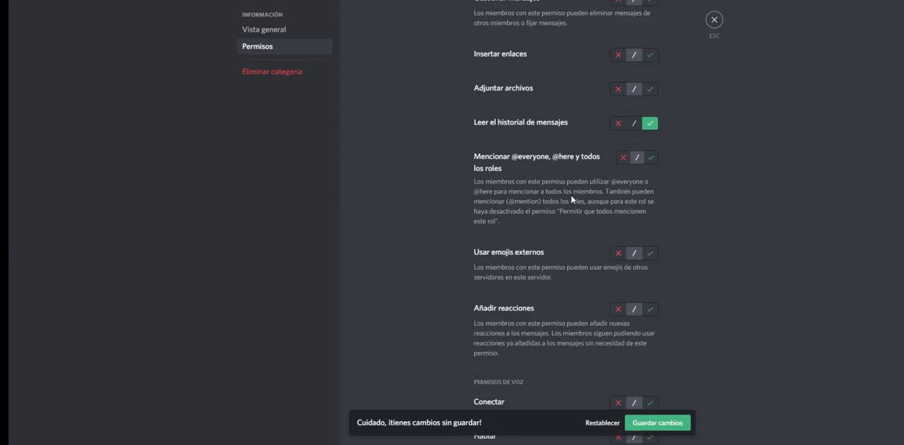
scroll(571, 194, "down", 1)
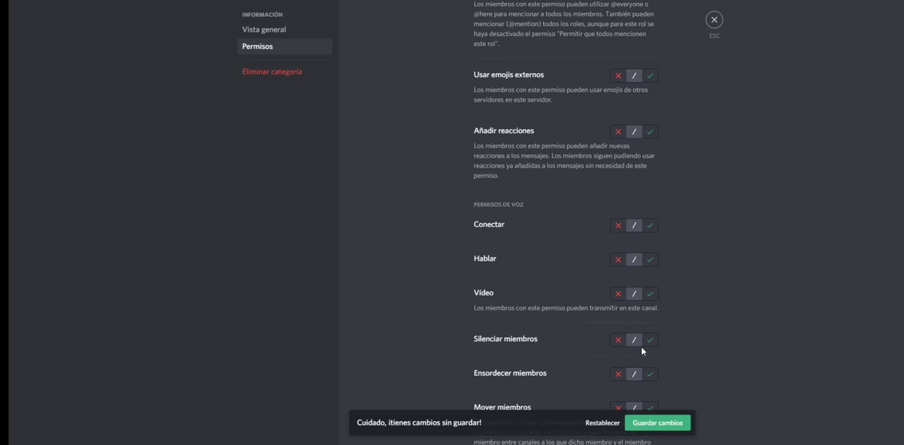
left_click(647, 423)
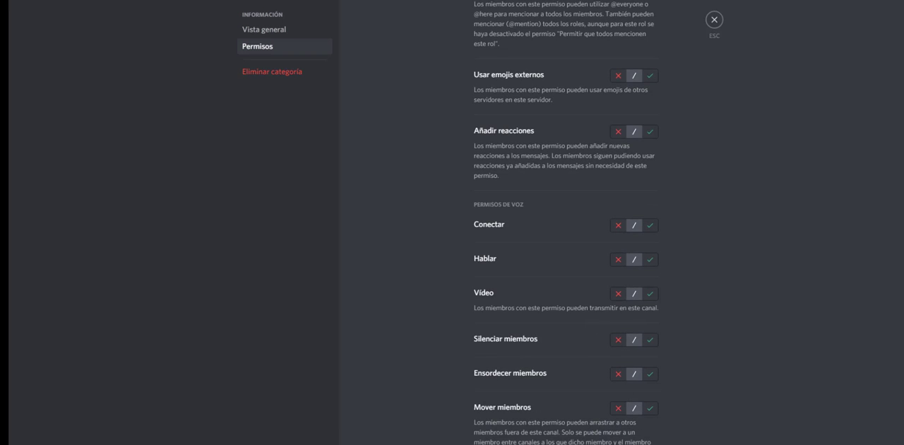
left_click(713, 21)
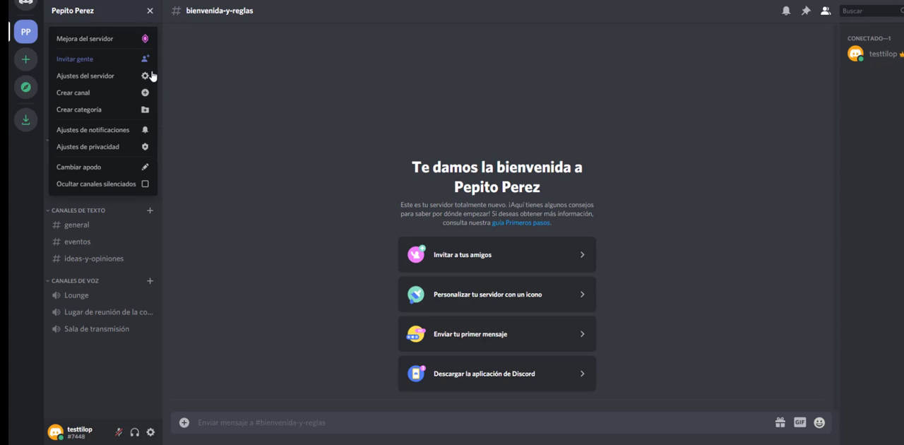
Step: Preview the server as the Moderador role from the server's role settings, then leave the preview
left_click(150, 76)
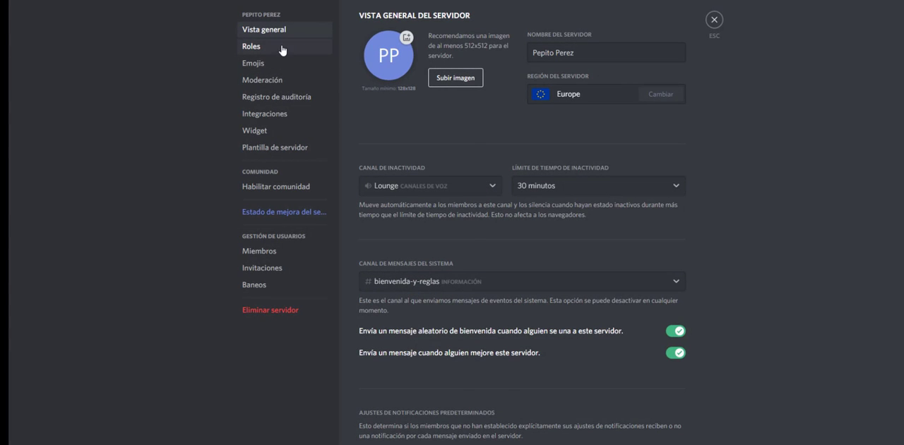
left_click(282, 47)
left_click(389, 32)
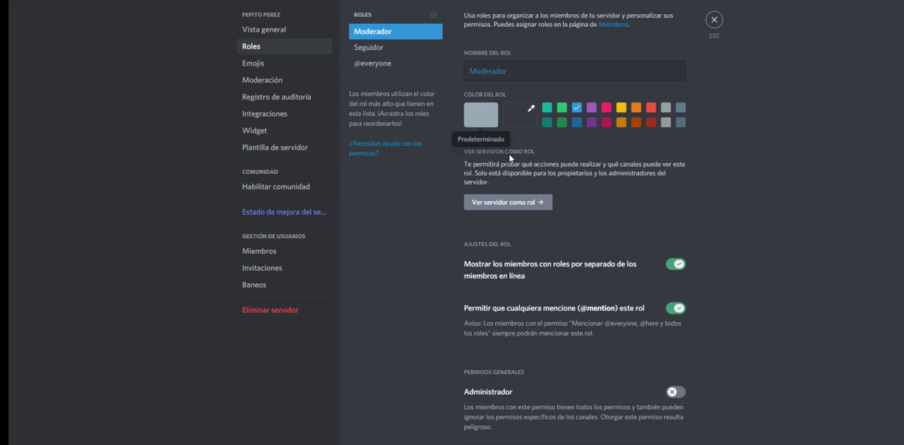
left_click(496, 203)
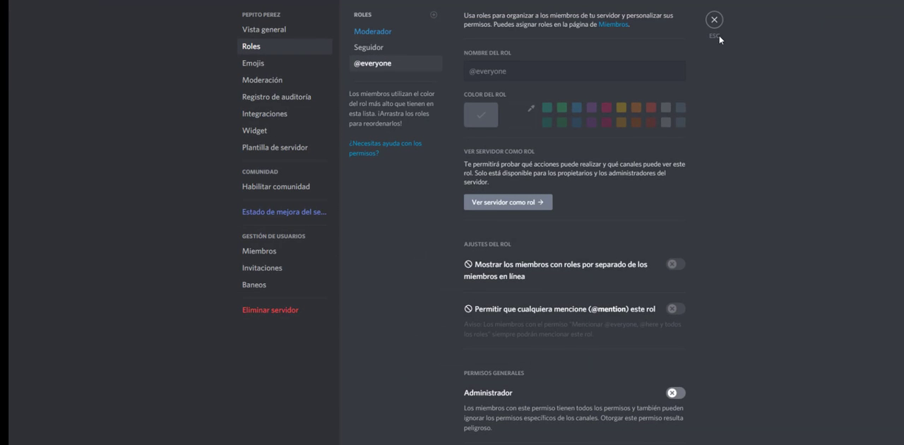
left_click(714, 20)
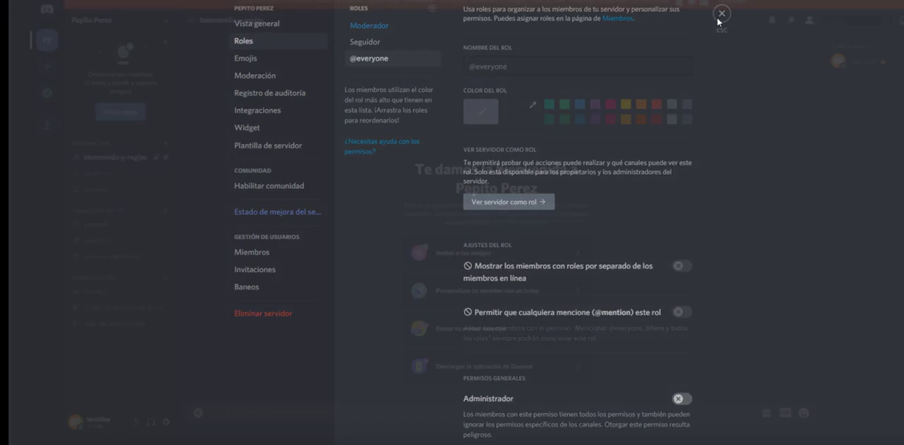
left_click(99, 144)
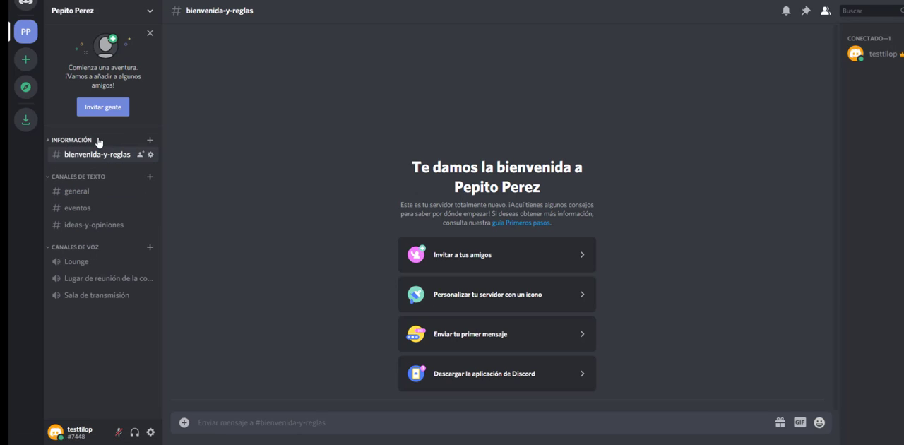
right_click(88, 140)
mouse_move(124, 177)
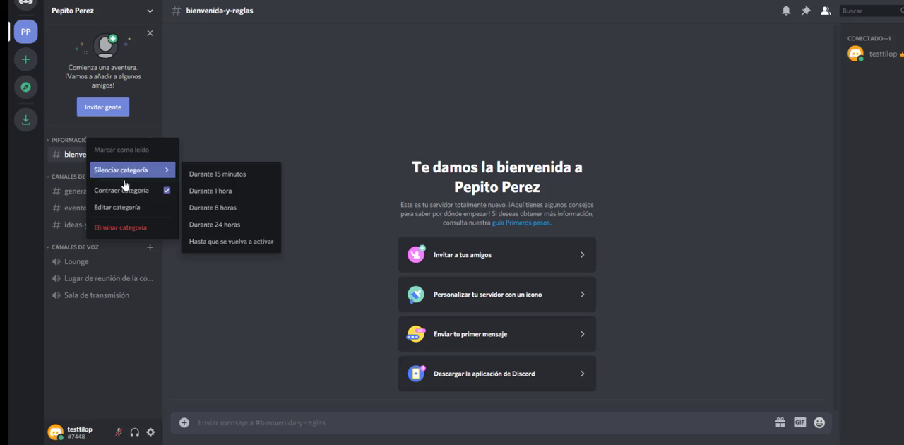
left_click(51, 140)
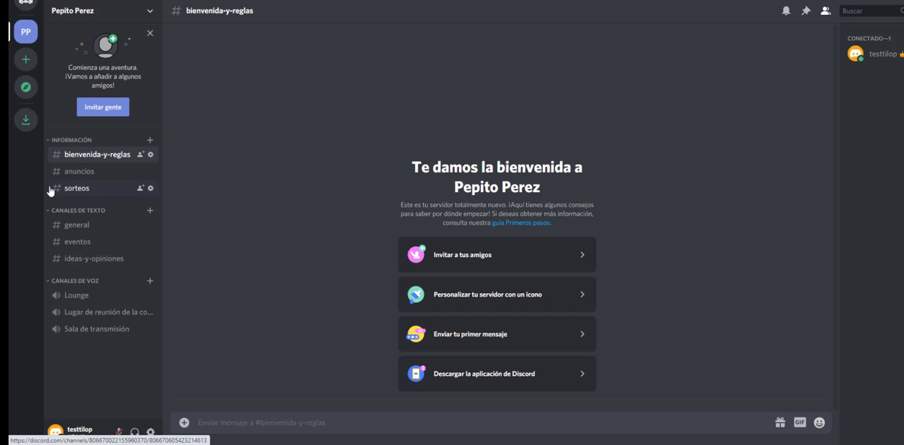
left_click(150, 188)
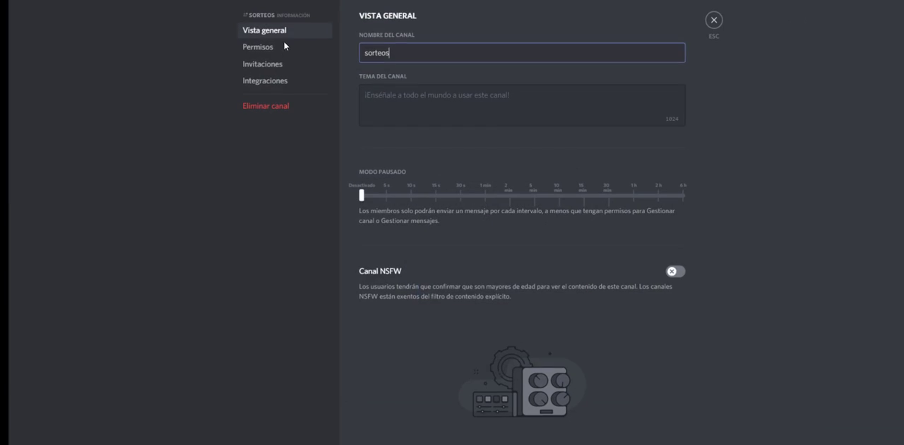
left_click(272, 48)
scroll(437, 129, "down", 4)
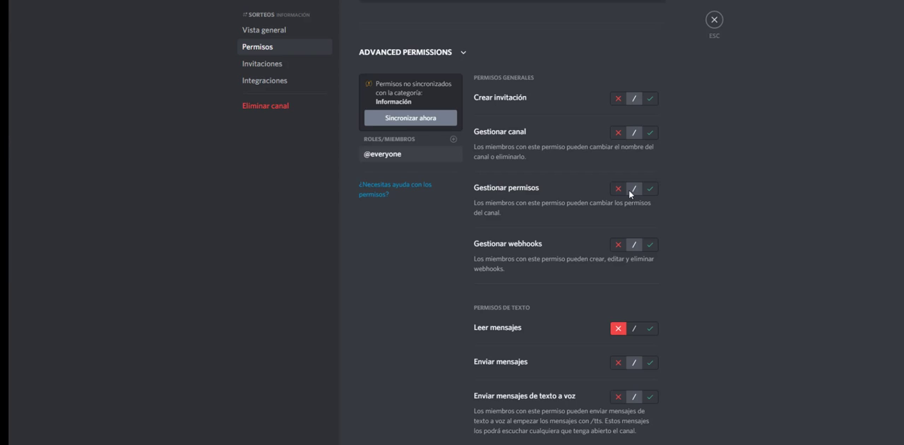
left_click(636, 332)
scroll(636, 338, "down", 3)
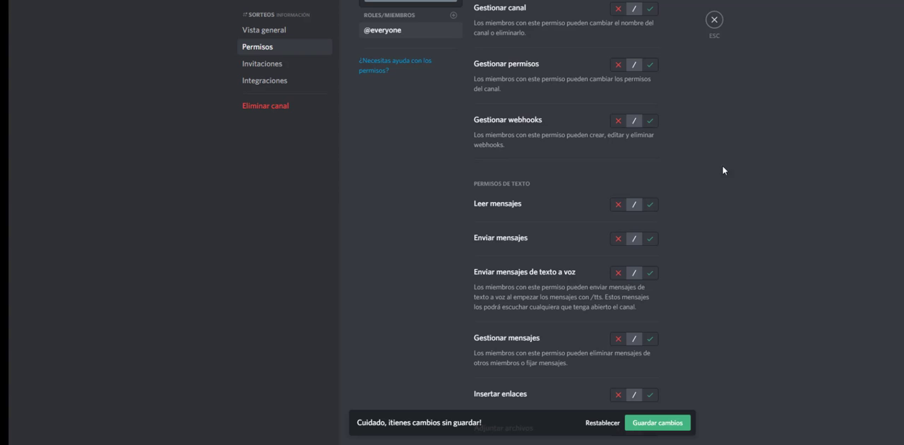
left_click(715, 20)
left_click(607, 424)
left_click(714, 20)
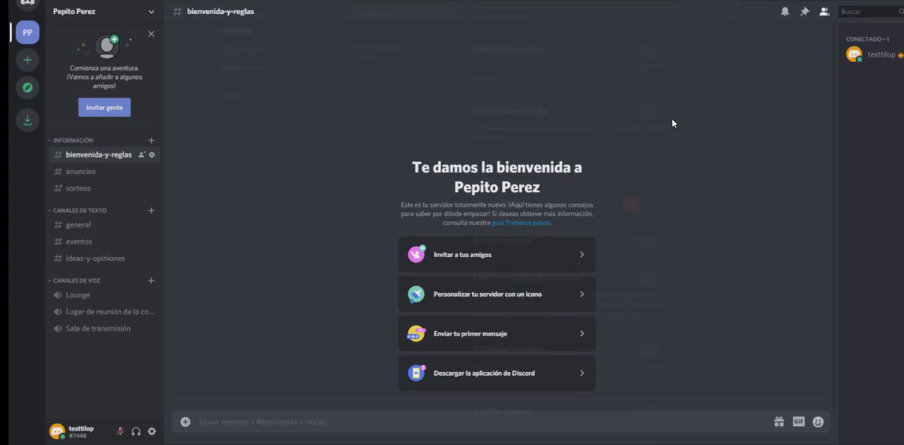
Step: Review the Moderador role's permissions in the bienvenida-y-reglas channel settings
left_click(151, 155)
left_click(249, 47)
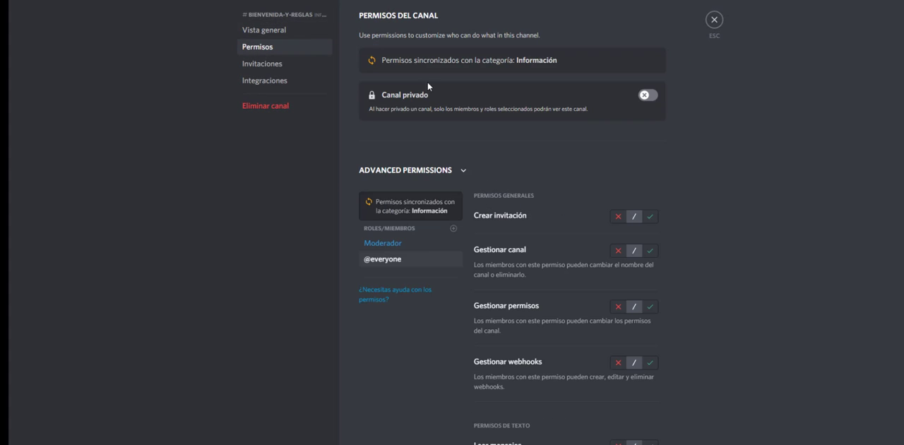
left_click(400, 244)
scroll(645, 309, "down", 3)
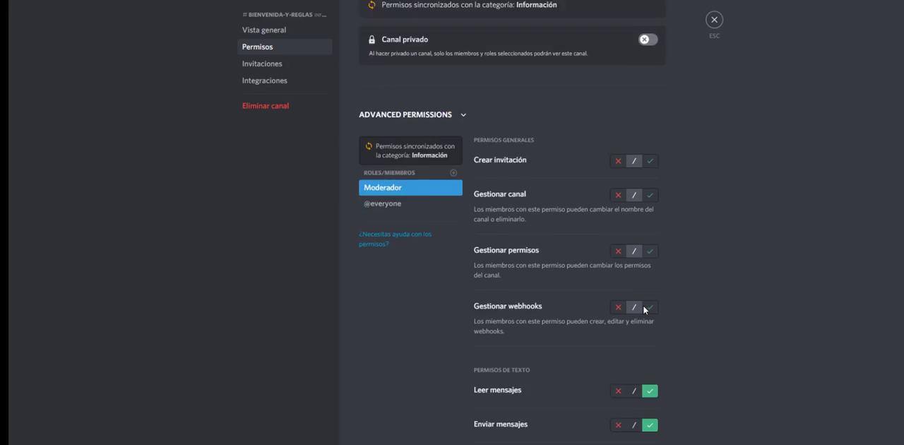
scroll(524, 309, "down", 5)
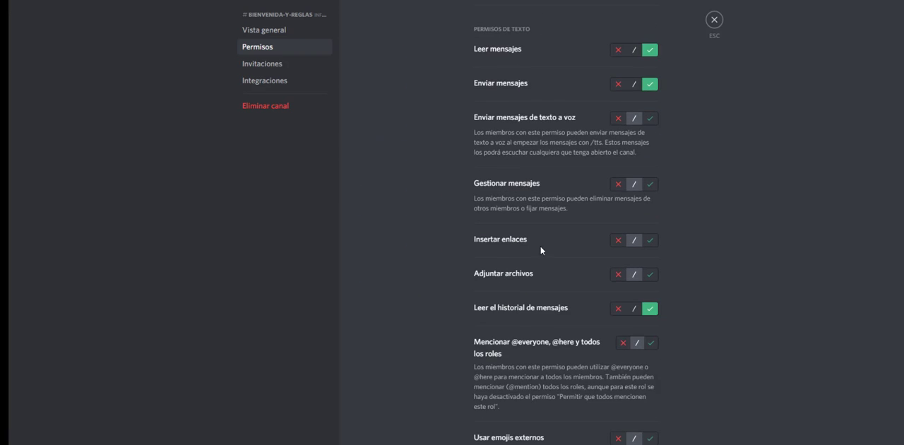
scroll(543, 316, "down", 4)
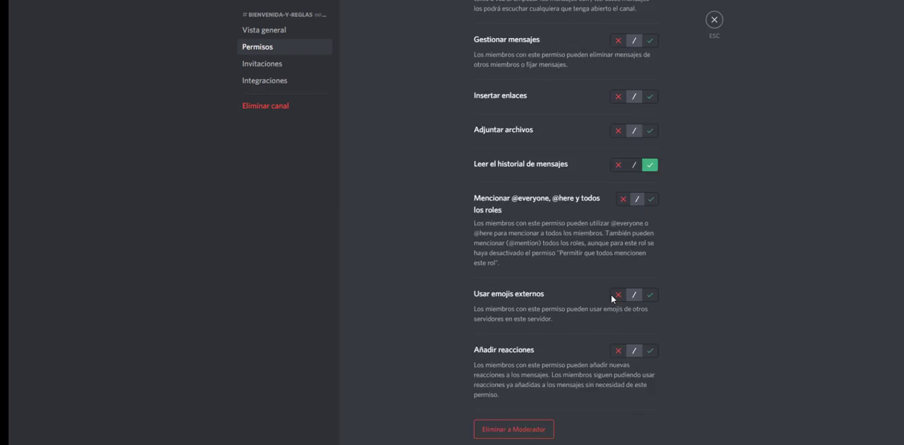
left_click(712, 23)
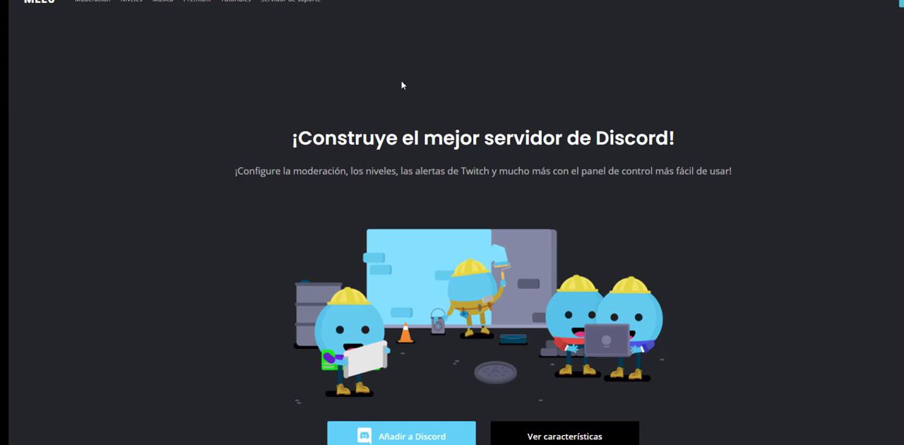
Step: Authorize MEE6 to access the Discord account and install the bot on the community server, completing the human verification
left_click(902, 3)
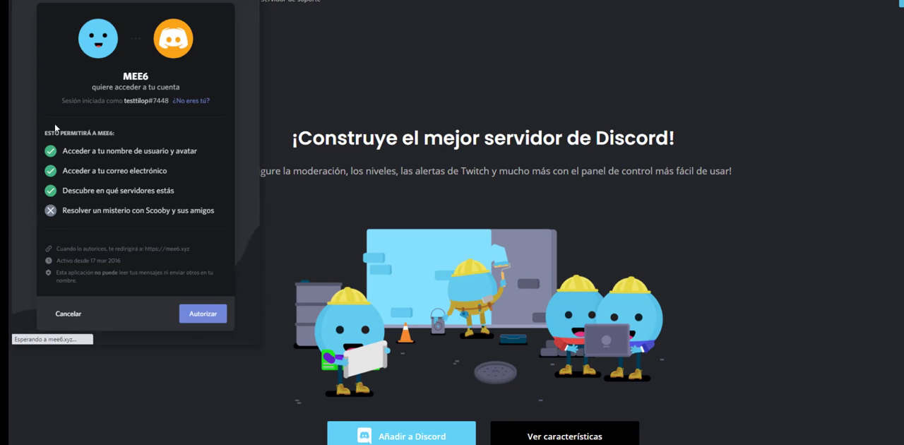
left_click(199, 322)
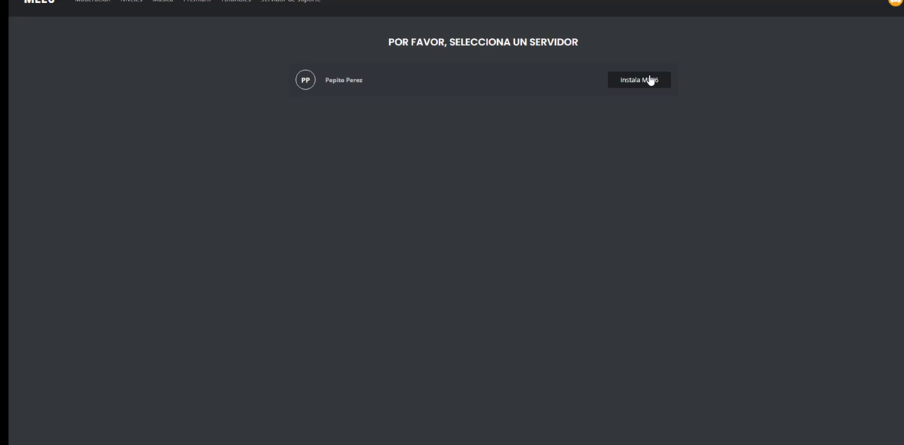
left_click(649, 81)
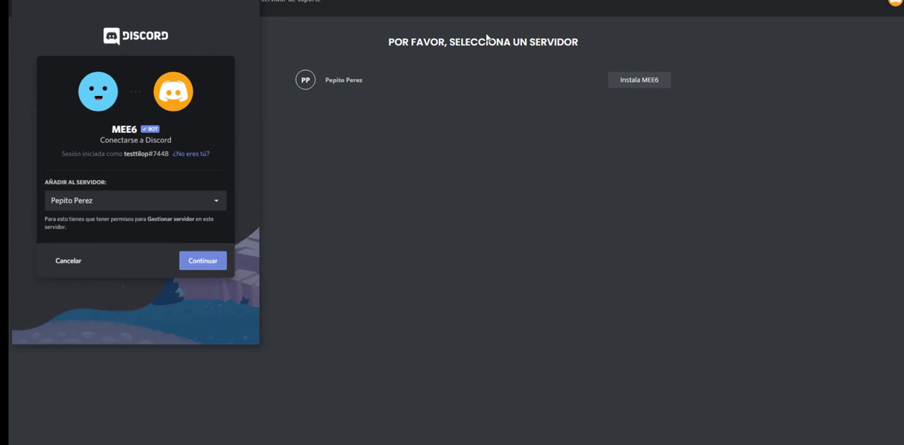
left_click(195, 202)
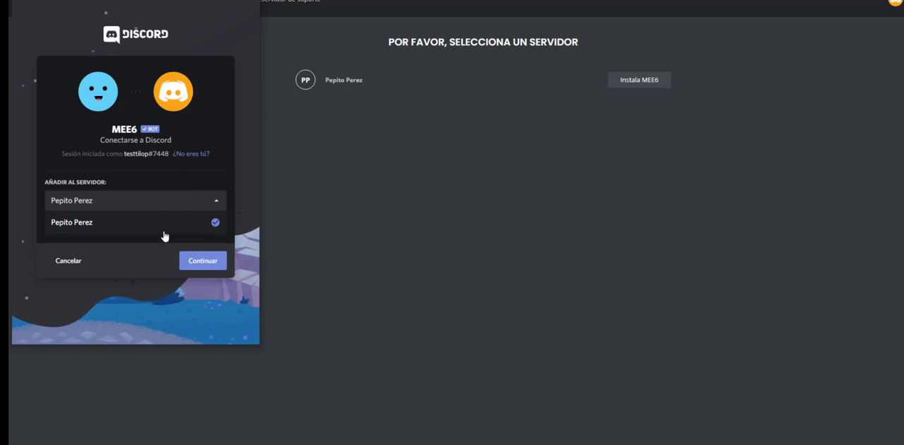
left_click(196, 175)
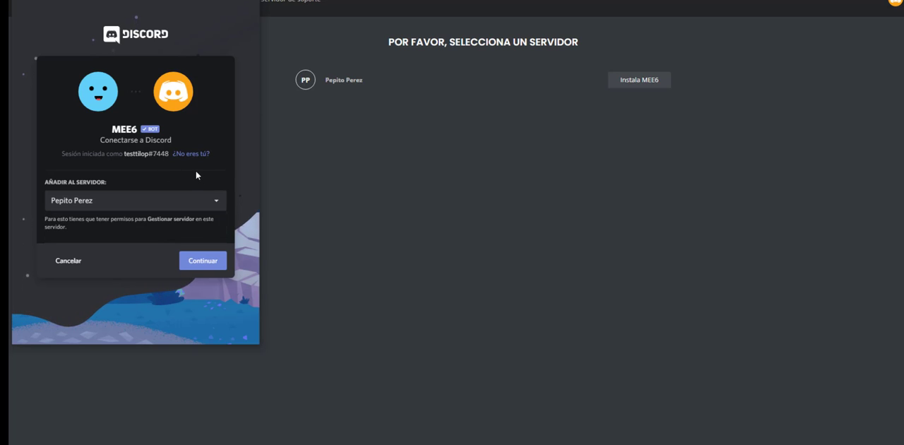
left_click(204, 261)
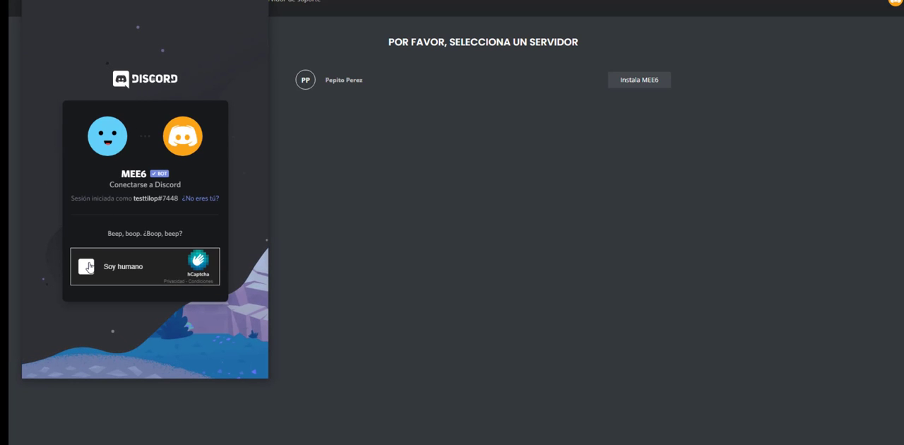
left_click(86, 266)
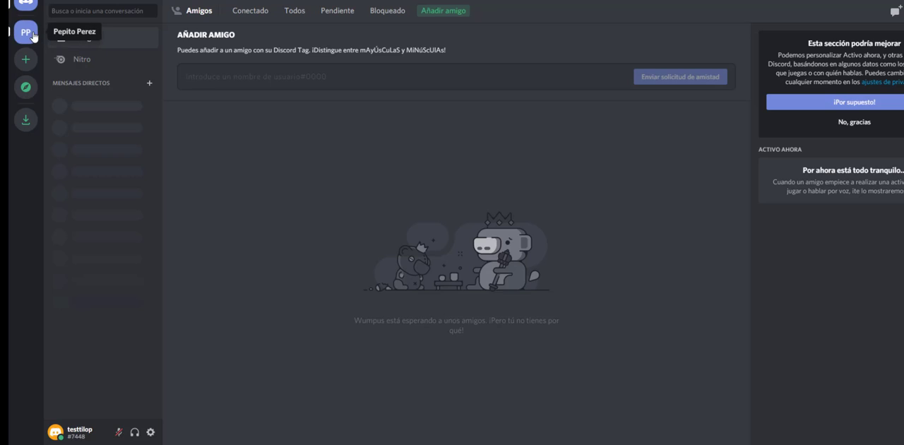
Step: Switch to Discord, open the community server and assign the Moderador role to the MEE6 bot
left_click(32, 35)
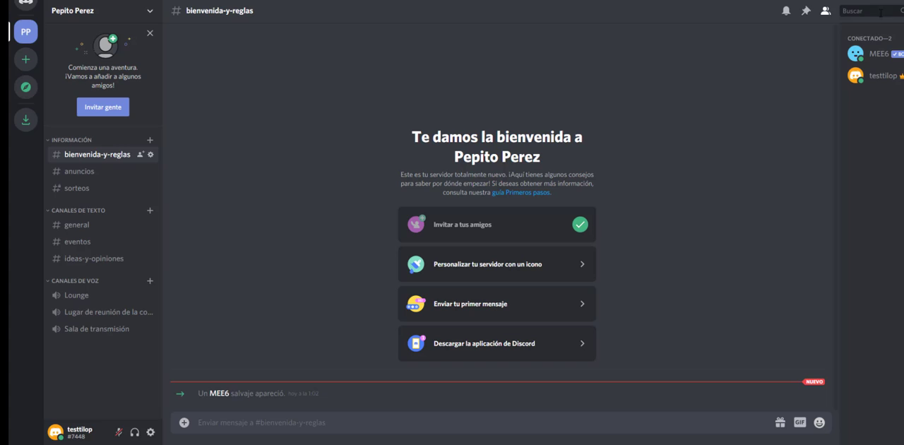
left_click(878, 54)
left_click(757, 138)
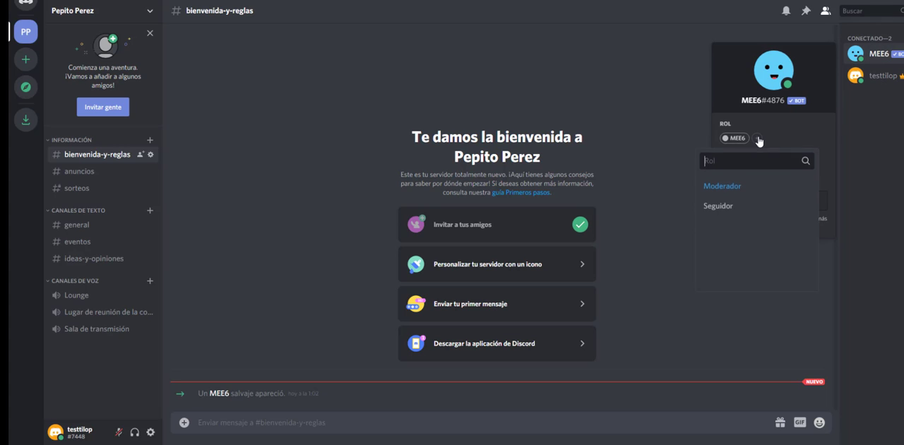
left_click(739, 187)
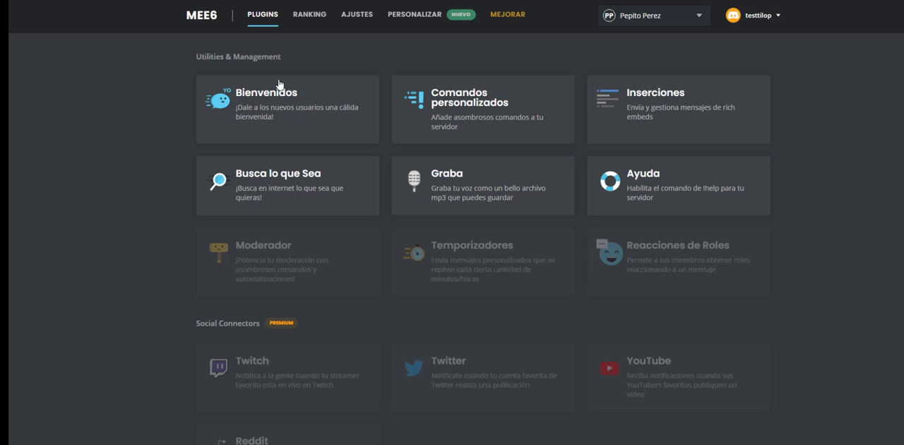
Step: In the MEE6 dashboard, open the Bienvenidos plugin and enable the message sent when a user joins the server
scroll(381, 113, "down", 3)
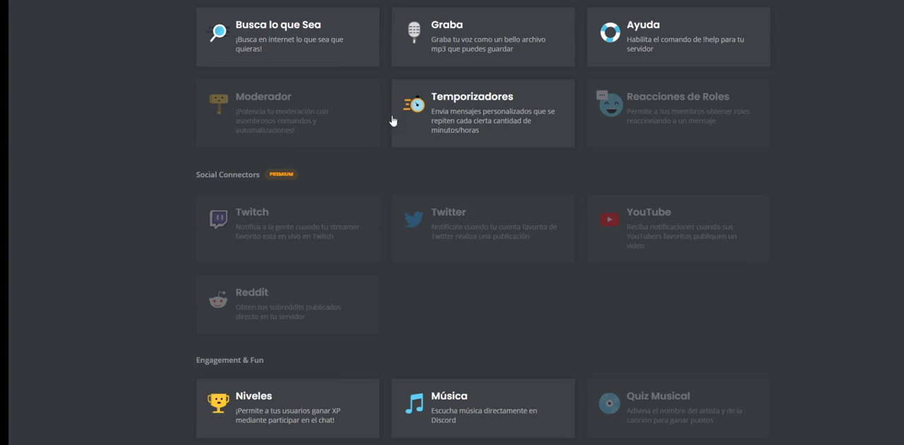
scroll(272, 244, "up", 1)
scroll(277, 233, "up", 1)
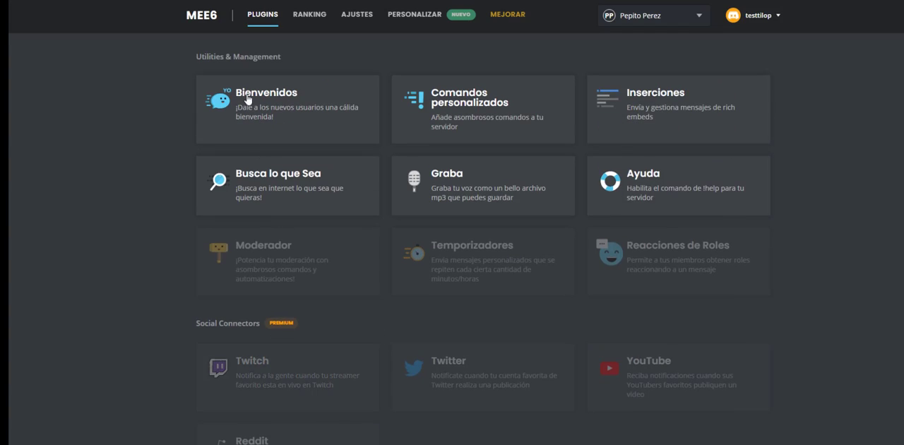
left_click(248, 96)
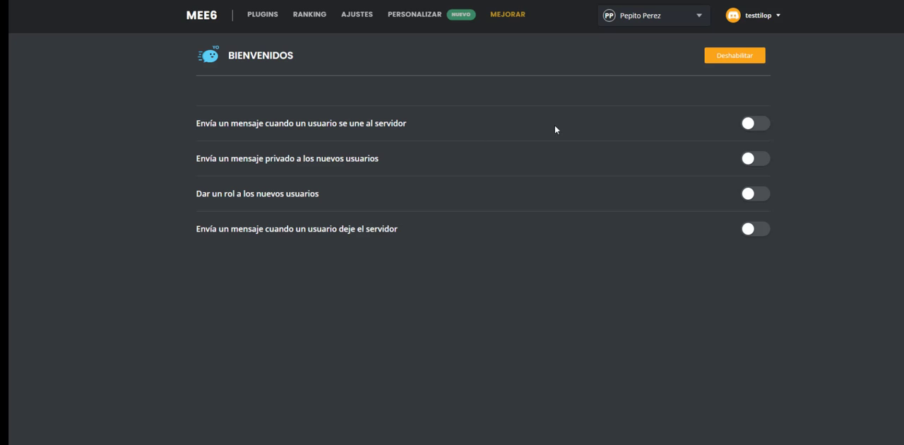
left_click(759, 125)
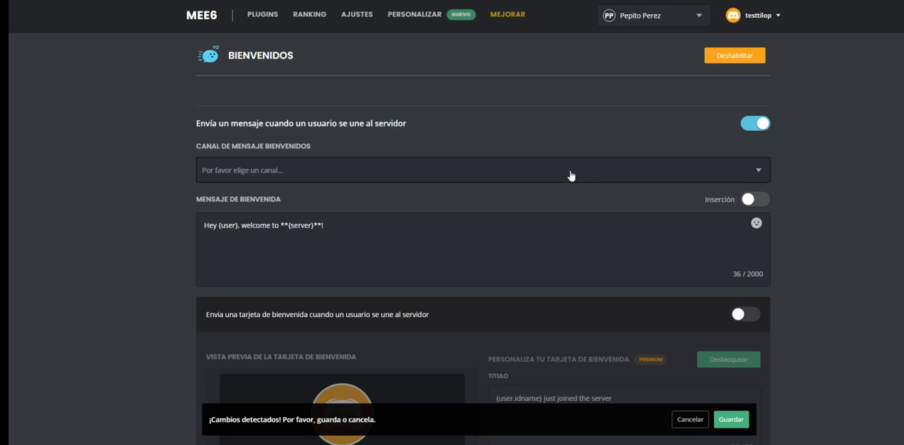
Step: Try enabling the welcome card for joining users, look through its customization options, and turn it off again
scroll(364, 185, "down", 2)
scroll(399, 184, "down", 1)
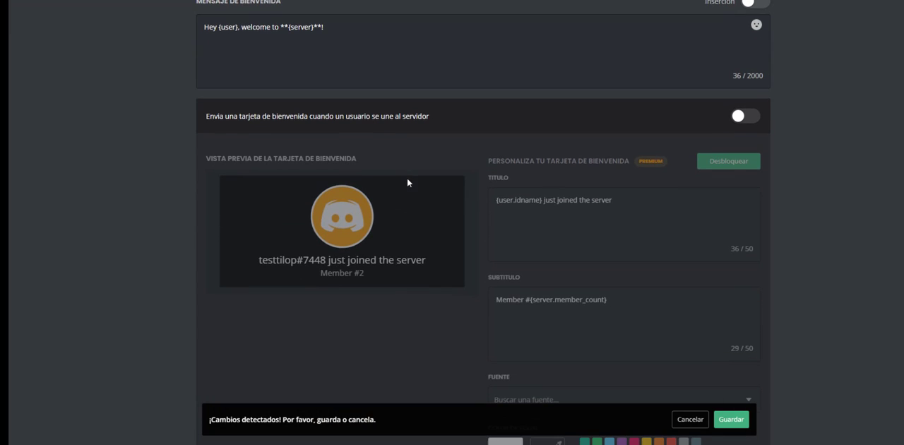
left_click(752, 117)
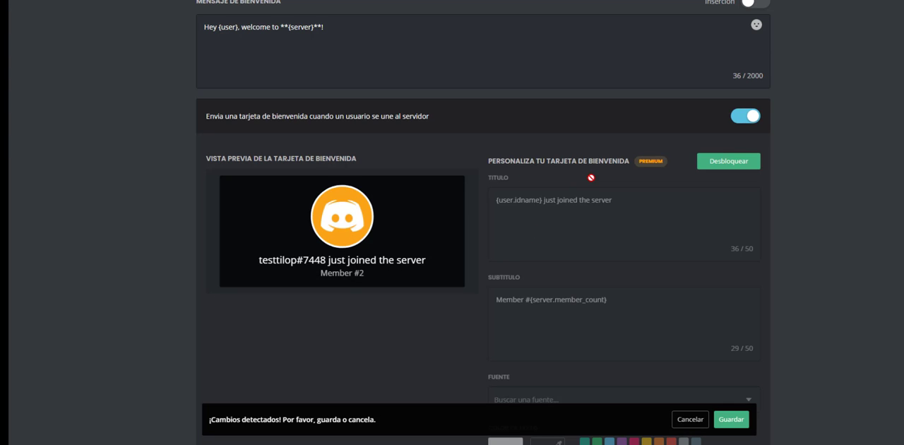
scroll(590, 174, "down", 2)
scroll(624, 134, "down", 4)
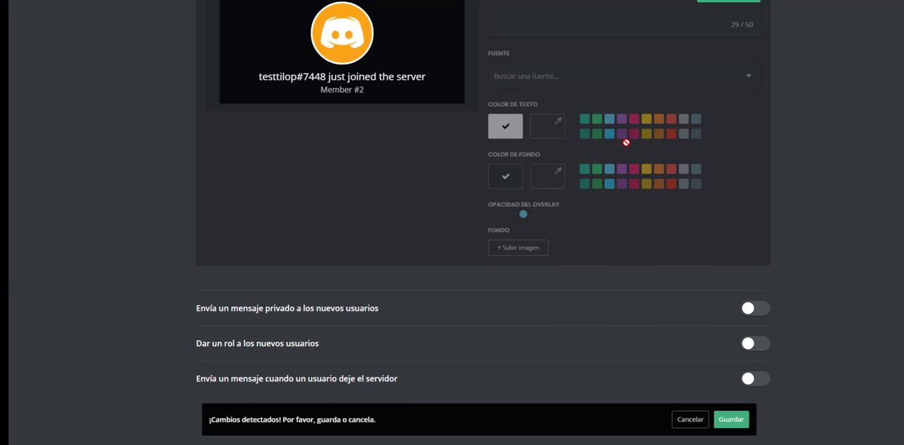
scroll(625, 141, "up", 5)
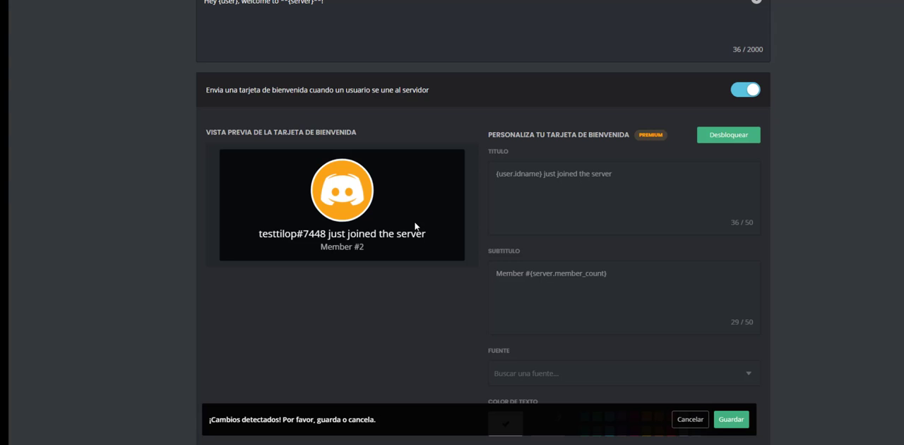
scroll(576, 227, "down", 2)
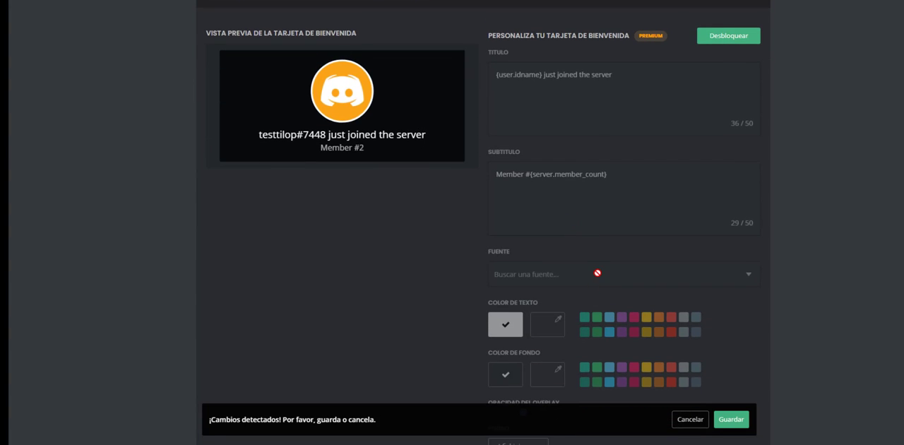
scroll(600, 272, "down", 3)
scroll(733, 199, "up", 4)
left_click(742, 190)
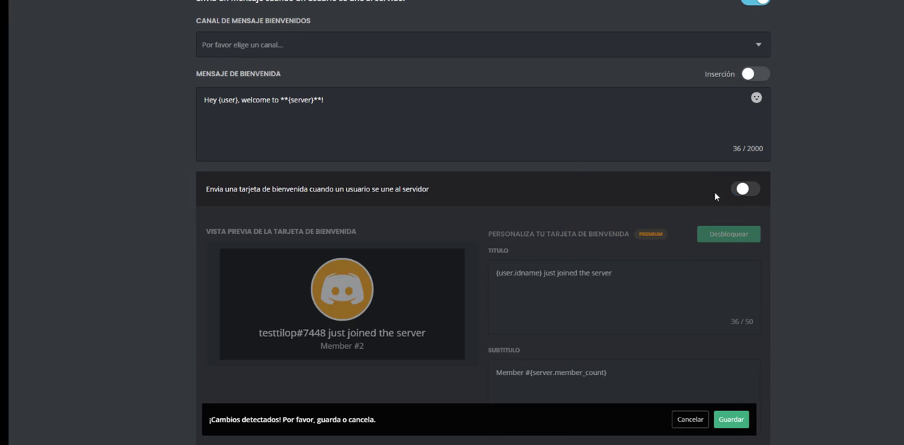
Step: Set the welcome message channel to bienvenida-y-reglas
left_click(625, 50)
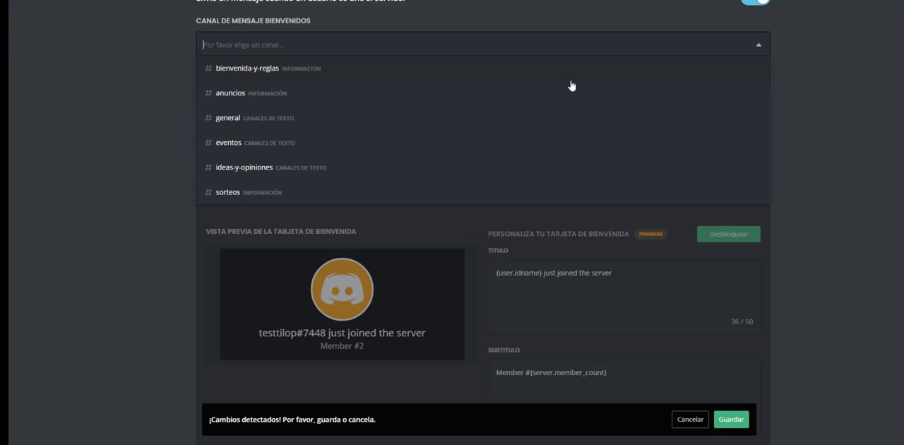
left_click(349, 66)
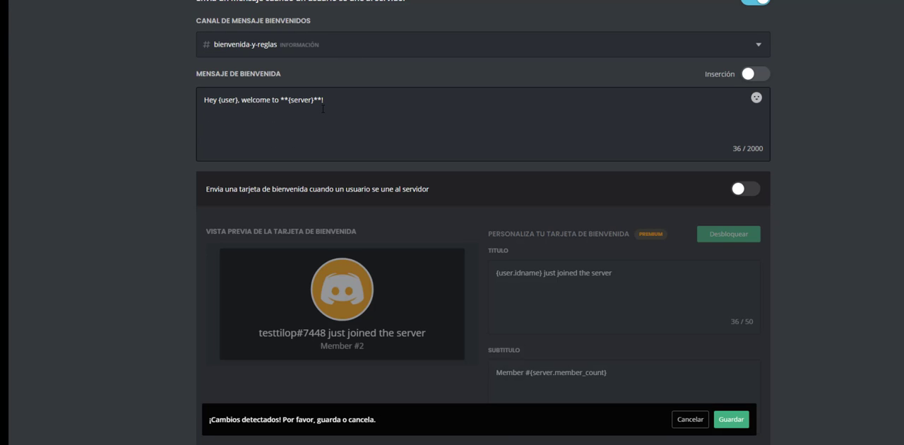
Step: Try enabling the private message to new users, look at its options, and disable it again
scroll(379, 125, "down", 4)
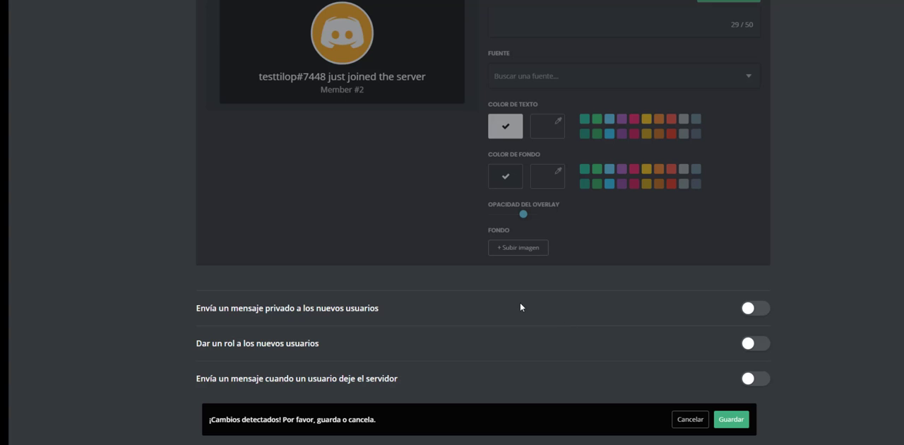
left_click(756, 312)
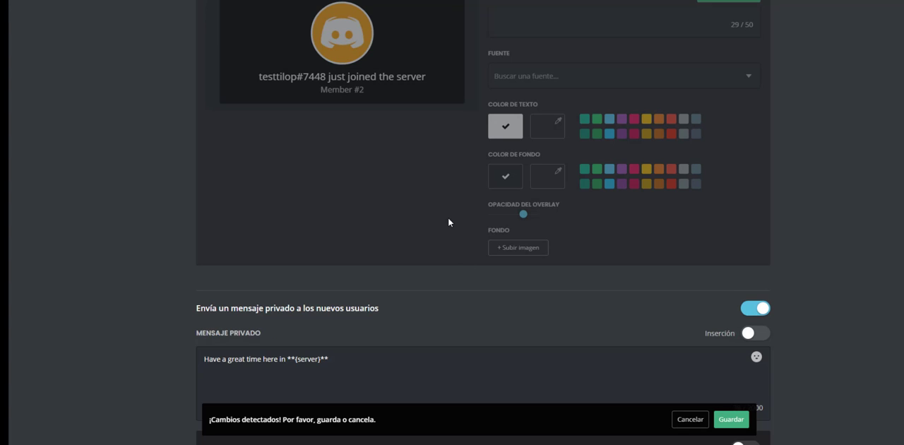
scroll(447, 219, "down", 3)
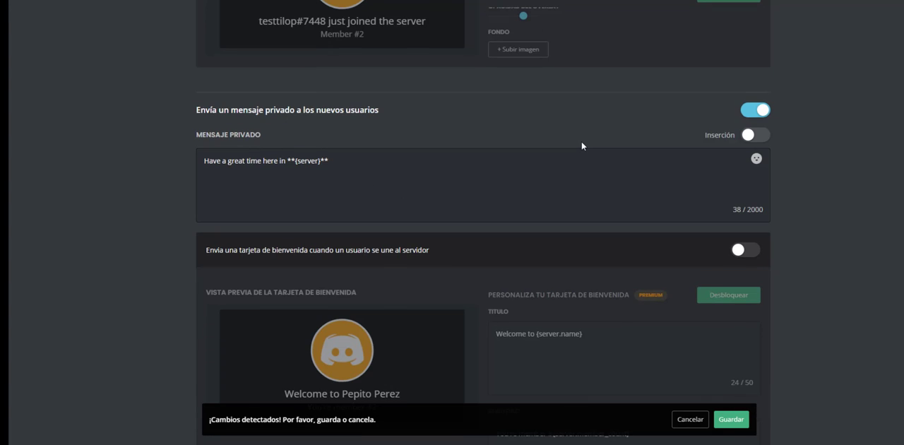
scroll(581, 147, "down", 1)
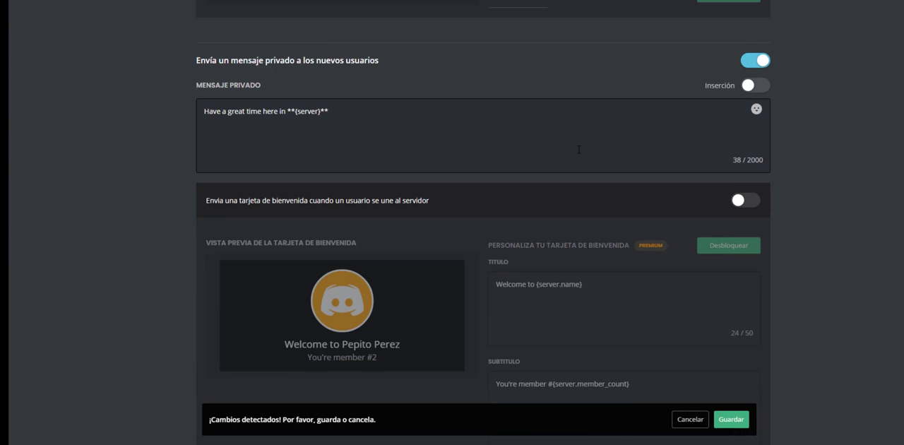
left_click(755, 61)
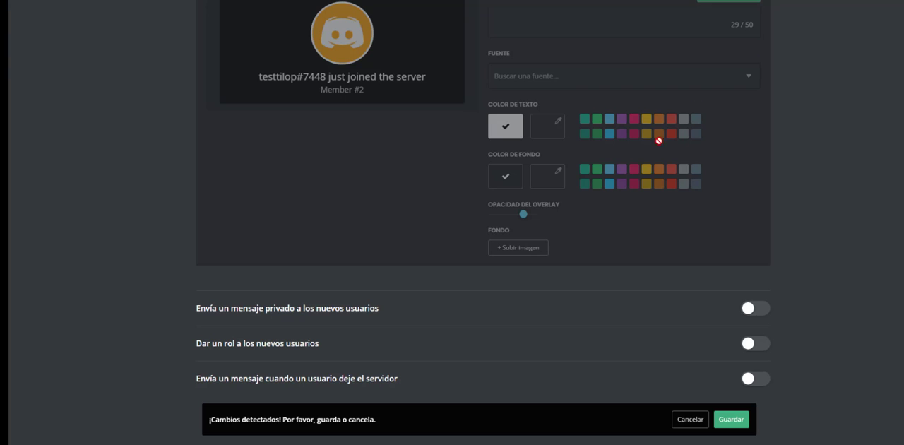
Step: Enable giving a role to new users and add Seguidor as the role to give
left_click(756, 344)
scroll(434, 173, "down", 2)
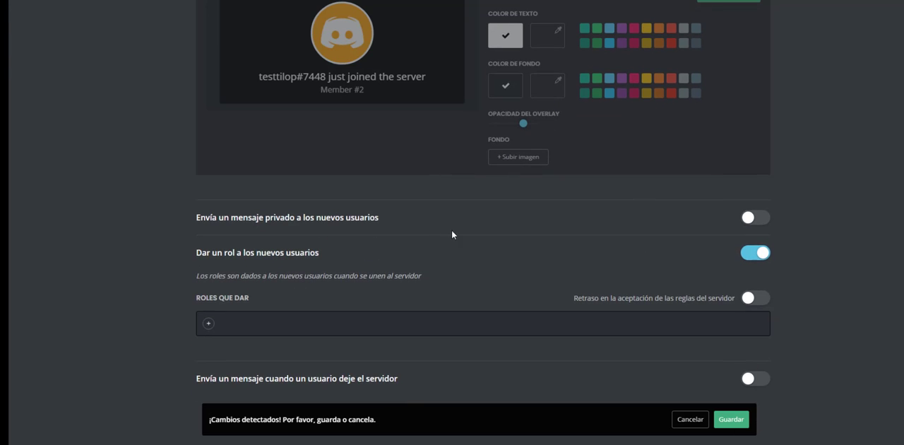
left_click(210, 324)
left_click(175, 217)
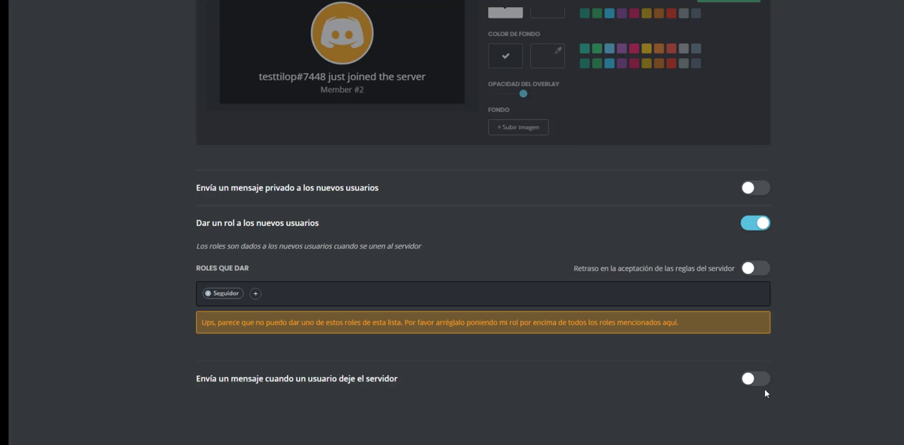
Step: Enable the farewell message for leaving users in the bienvenida-y-reglas channel, save the Bienvenidos settings and return to the plugin overview
left_click(757, 380)
scroll(662, 250, "down", 1)
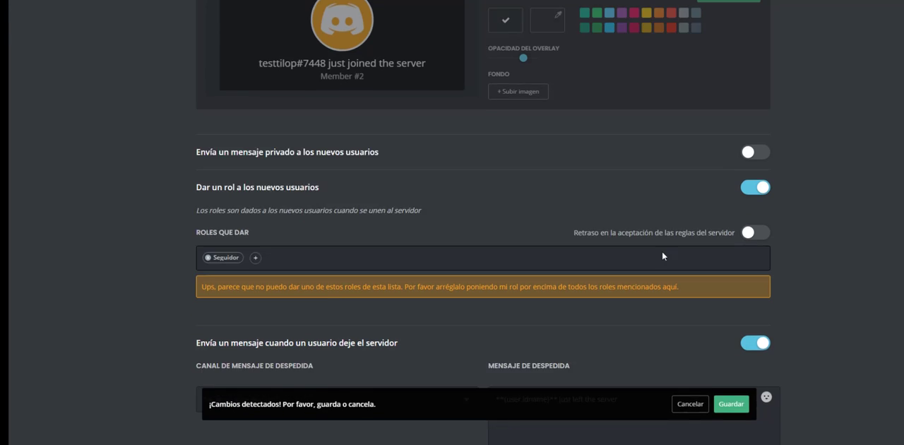
scroll(662, 251, "down", 2)
left_click(338, 316)
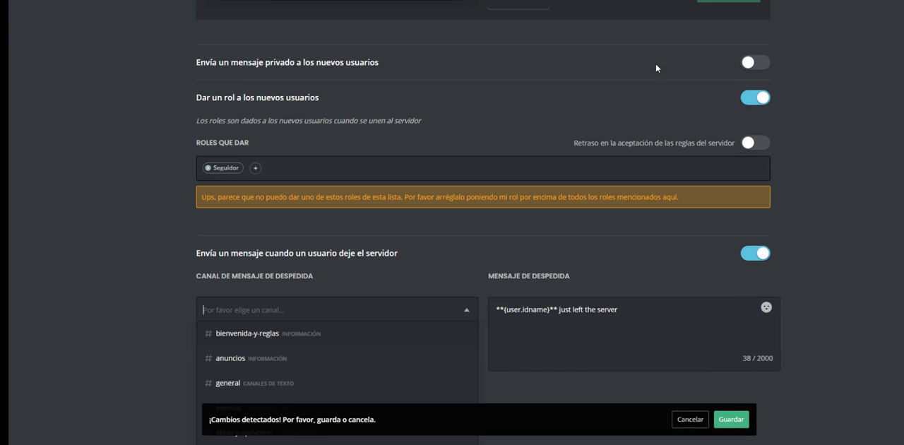
left_click(281, 334)
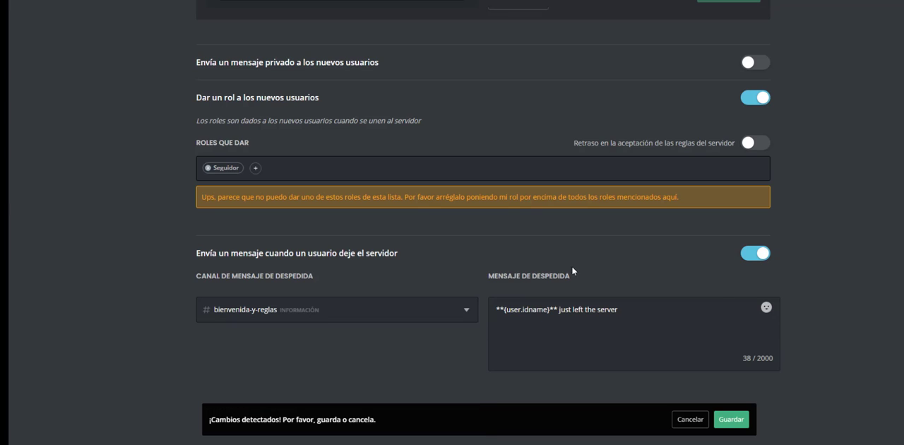
left_click(733, 422)
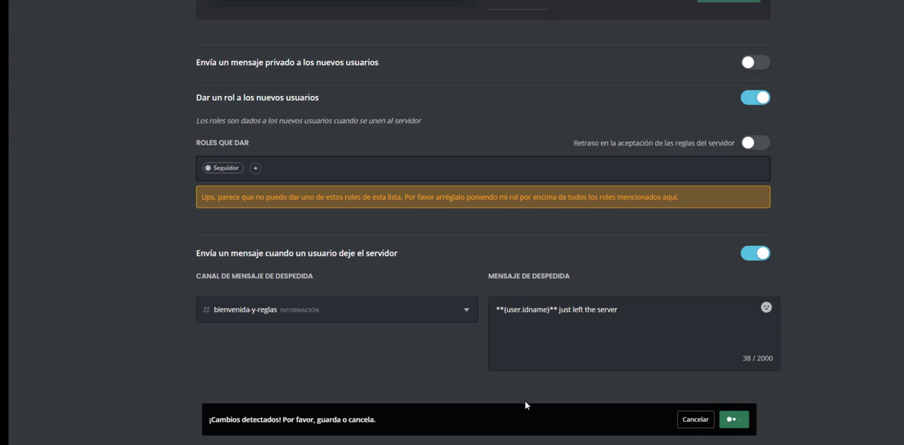
scroll(470, 248, "up", 15)
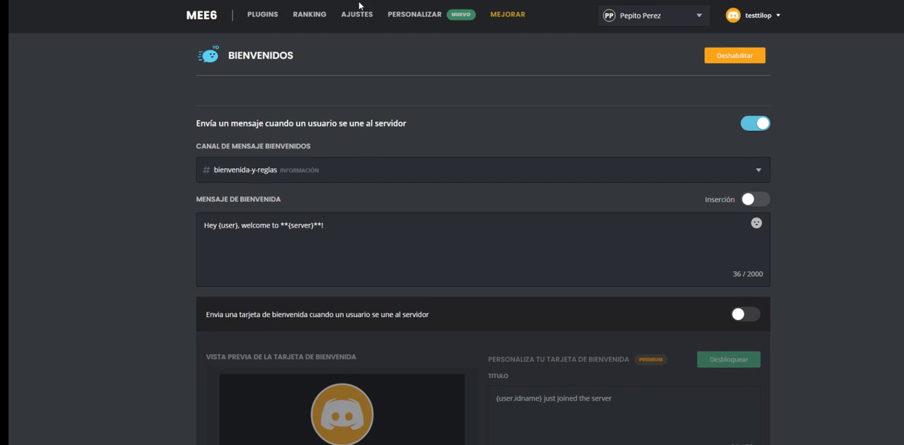
left_click(271, 15)
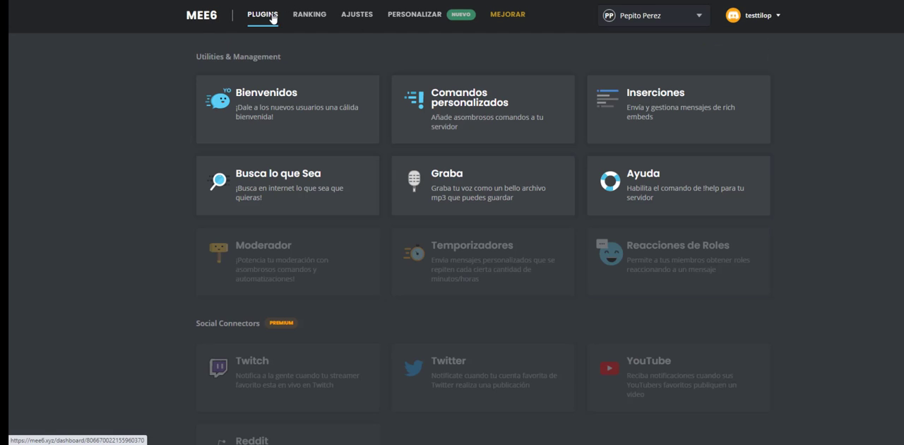
Step: Start a new text command in the Comandos personalizados plugin and name it !pepito
left_click(461, 114)
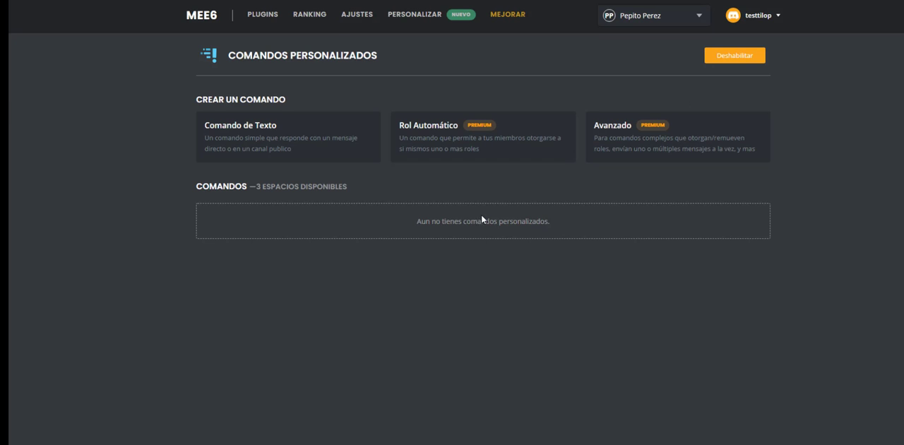
left_click(322, 134)
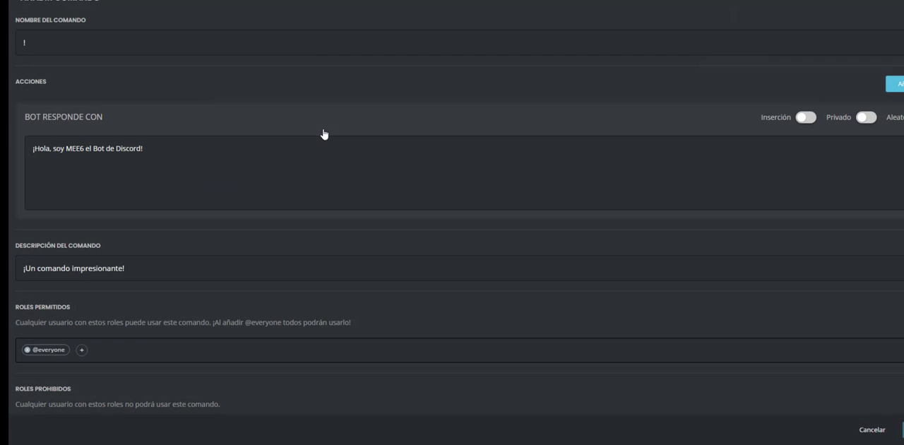
left_click(52, 41)
type("pepito")
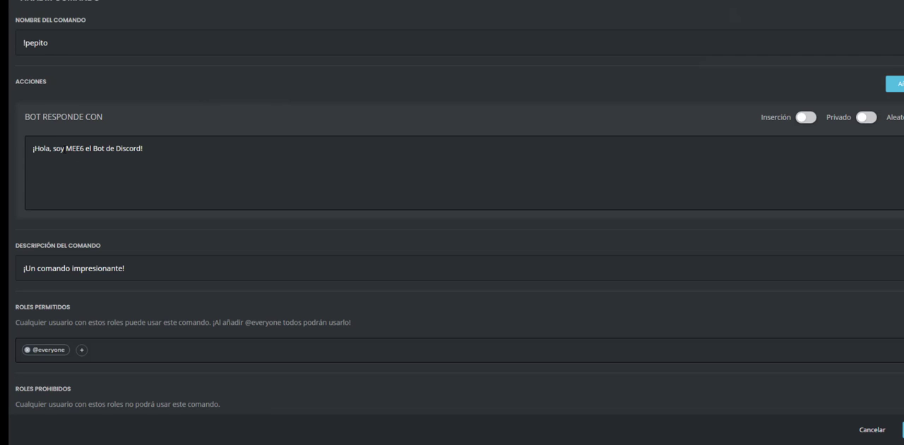
Step: Replace the bot's name and description in the command's reply with "pepito", create the command and return to the plugin overview
left_click_drag(65, 148, 164, 139)
key("BackSpace")
type("pepito")
scroll(438, 264, "down", 4)
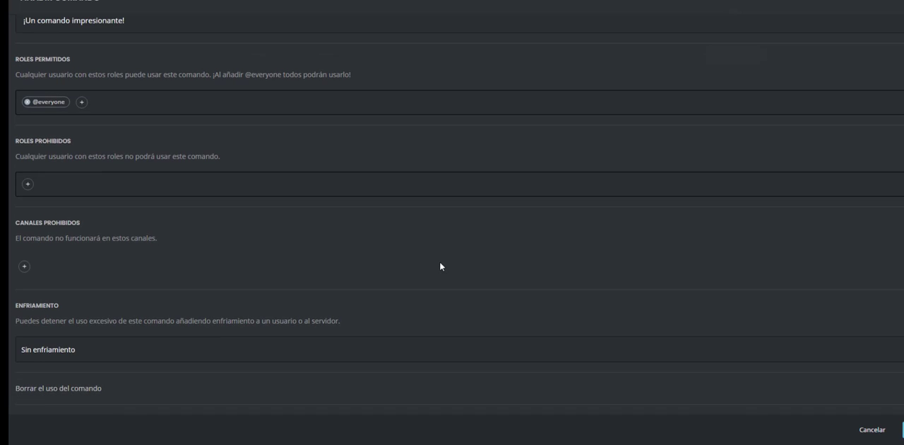
scroll(94, 120, "down", 1)
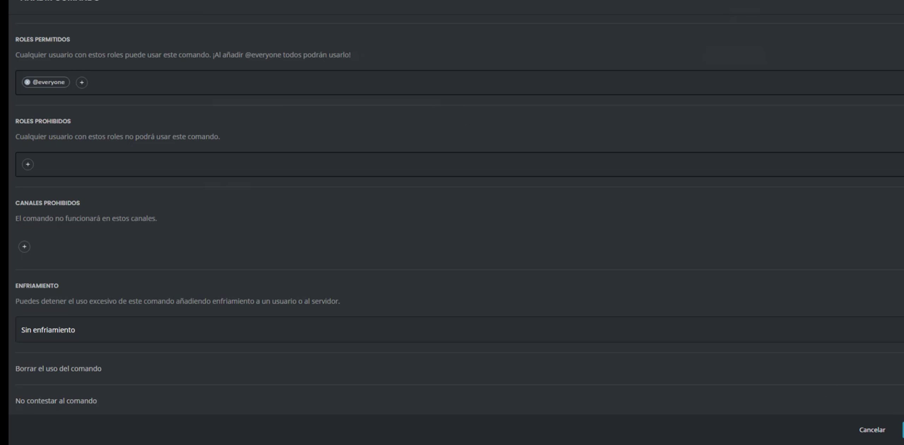
left_click(903, 430)
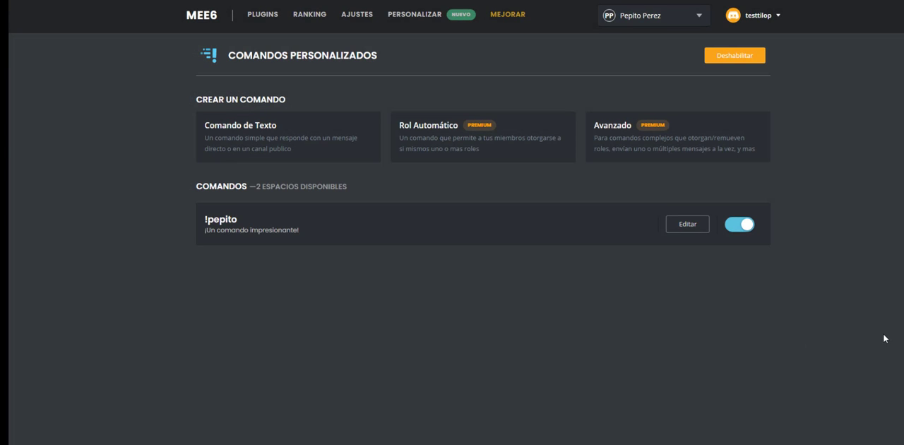
left_click(257, 16)
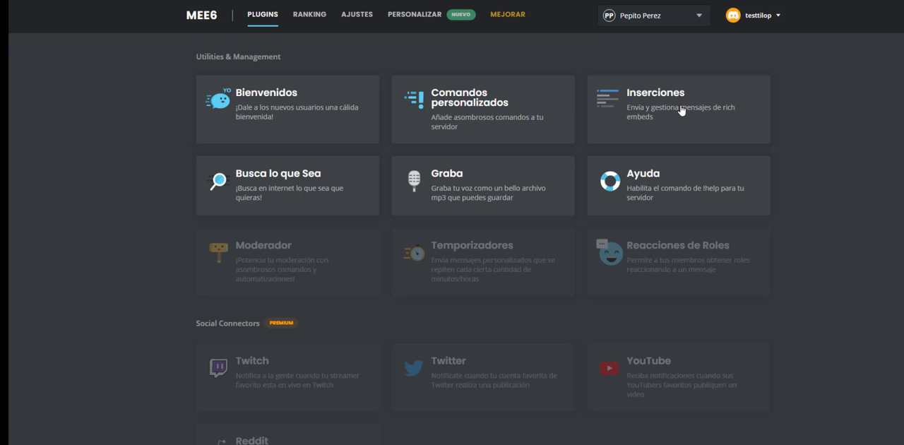
Step: Look at the Busca lo que Sea commands, switch to Discord and send "!pokemon pikachu" in the bienvenida-y-reglas channel
left_click(328, 203)
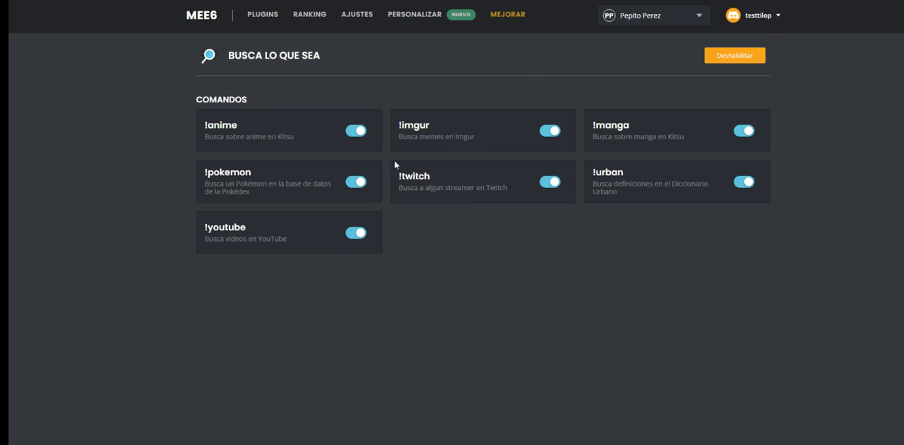
left_click(648, 1)
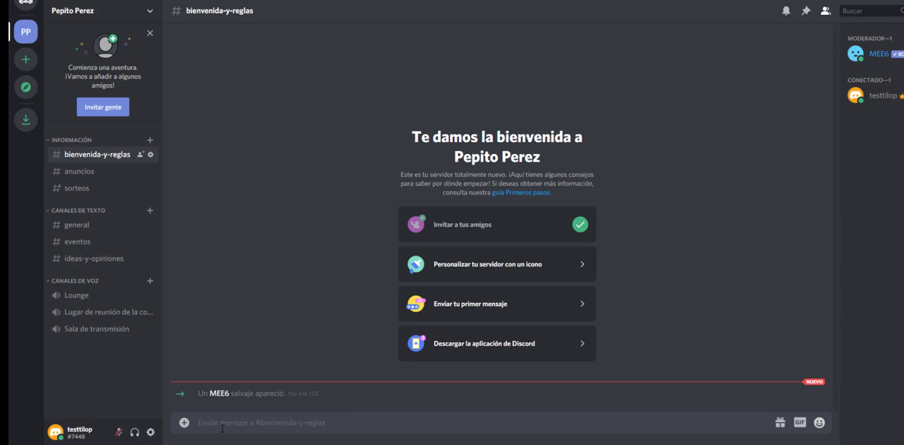
type("!pokemon")
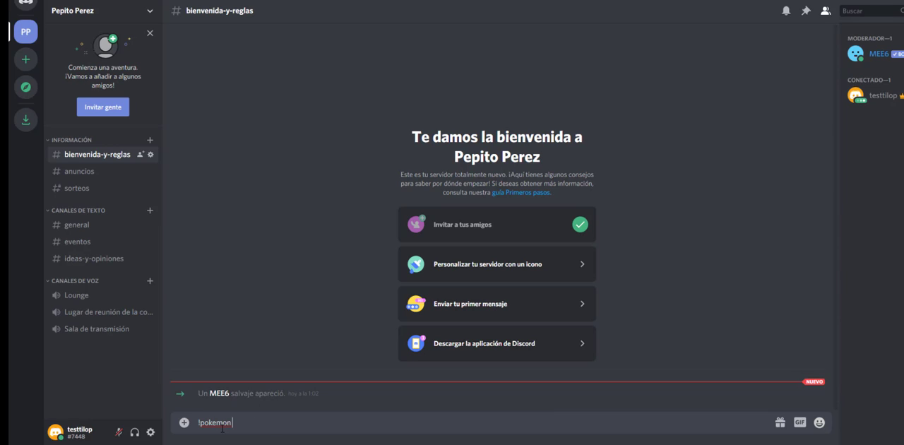
type(" pikachu")
key("Return")
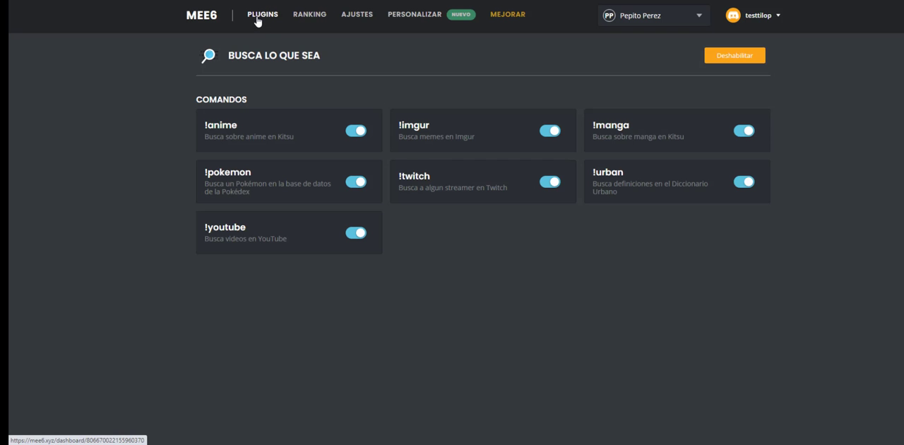
Step: Check the Graba plugin in MEE6, then start a voice recording in Discord's Lugar de reunión de la comunidad channel with "!record"
left_click(257, 22)
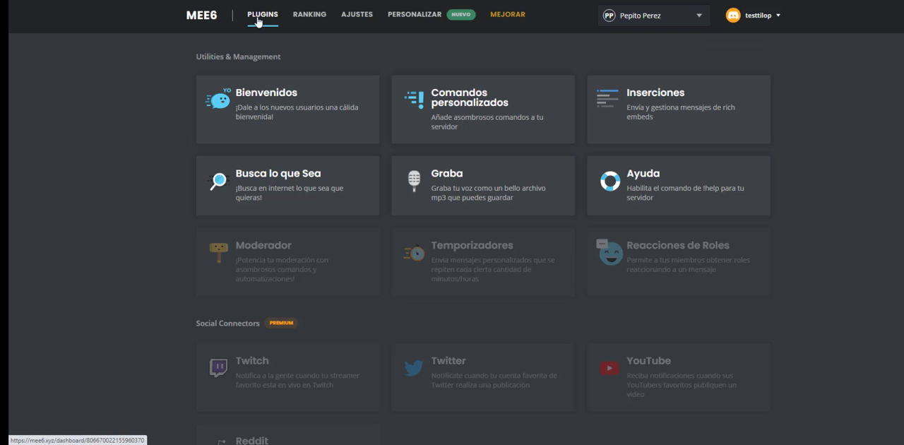
left_click(519, 177)
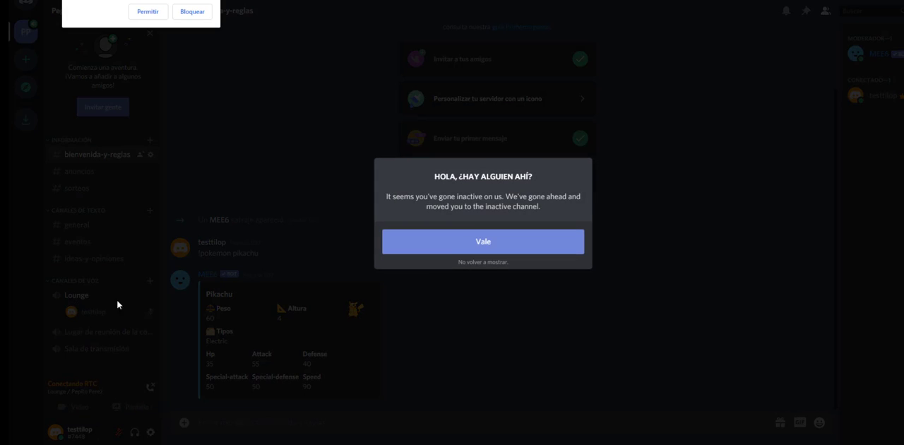
type("!record")
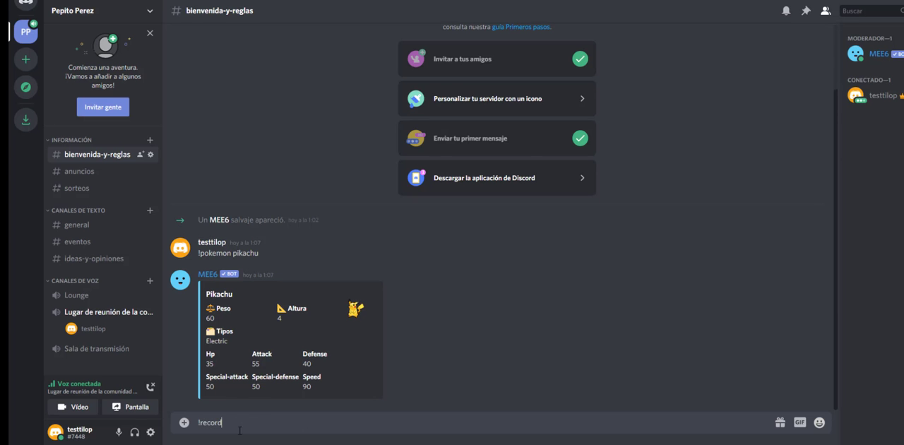
key("Return")
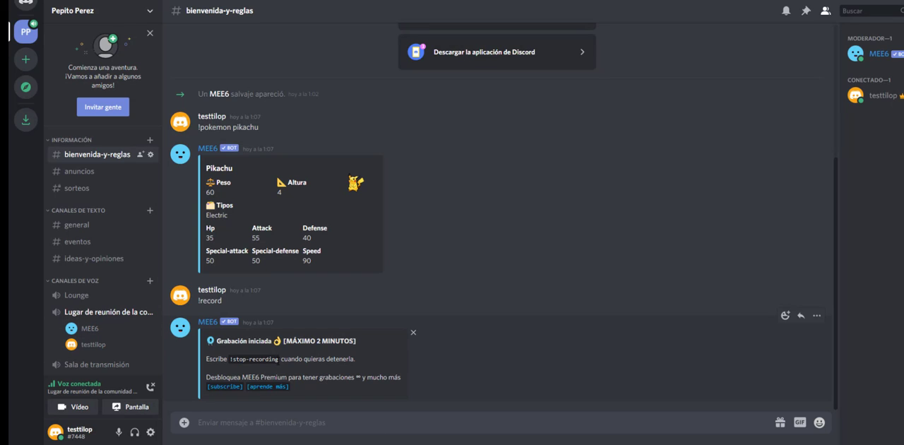
Step: Stop the voice recording by sending the copied "!stop-recording" command and delete the bot's Grabación Finalizada message
left_click_drag(279, 359, 229, 359)
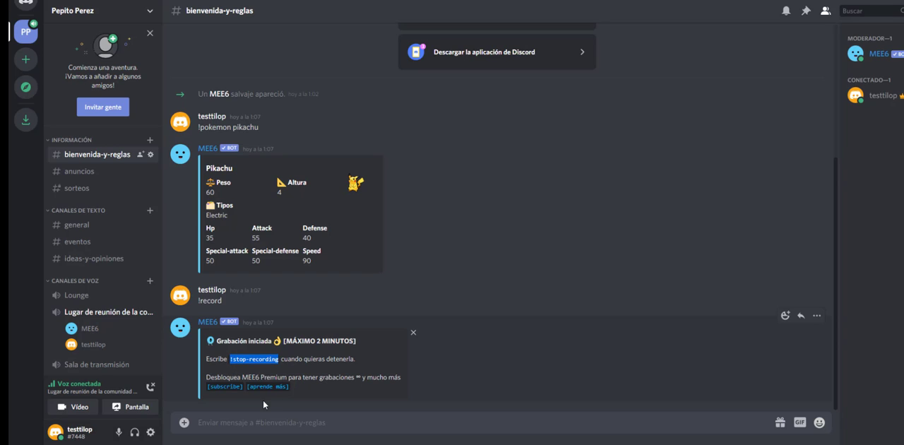
key("ctrl+c")
left_click(250, 427)
key("ctrl+v")
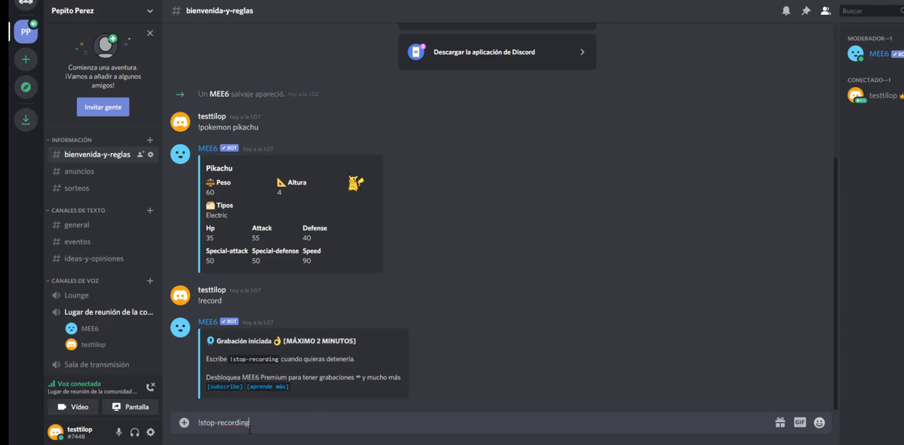
key("Return")
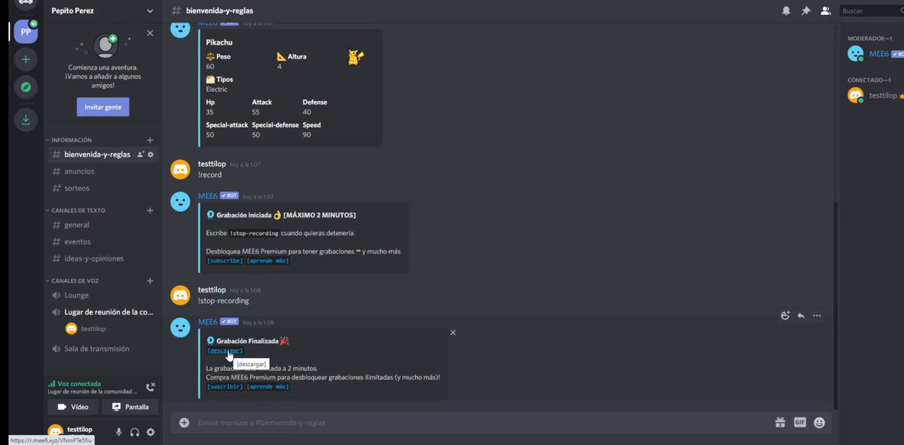
left_click(814, 322)
left_click(759, 387)
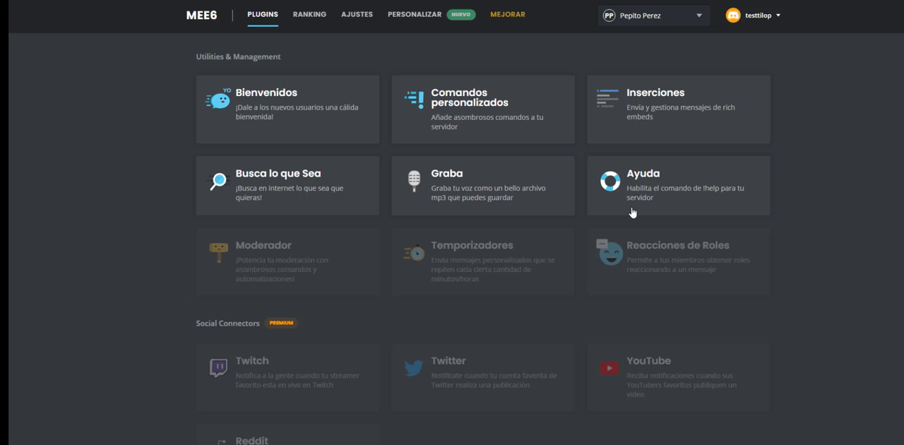
Step: Look at the Ayuda plugin's commands in MEE6 and enable the Temporizadores plugin
left_click(633, 213)
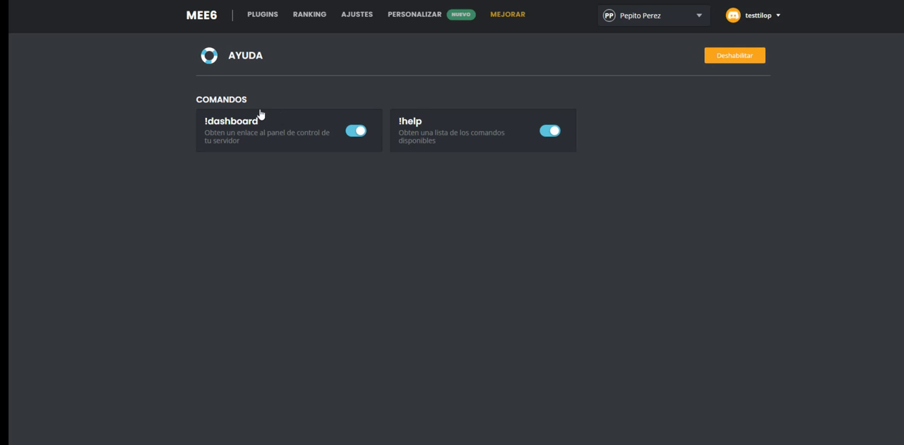
left_click(259, 21)
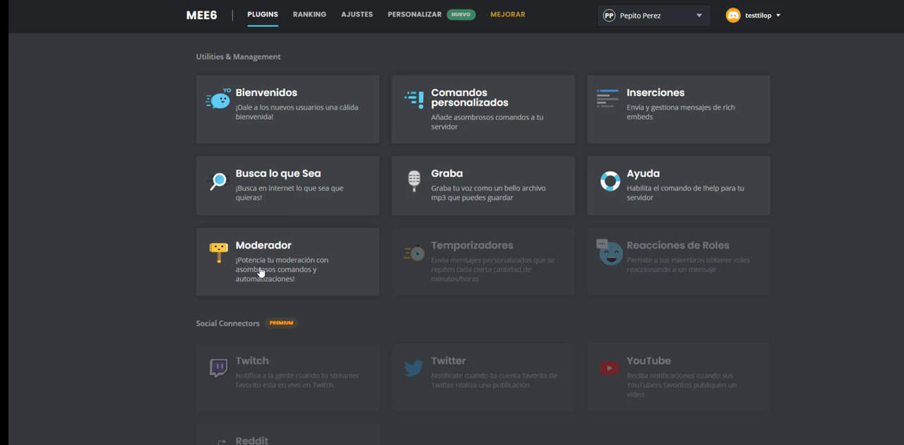
left_click(470, 262)
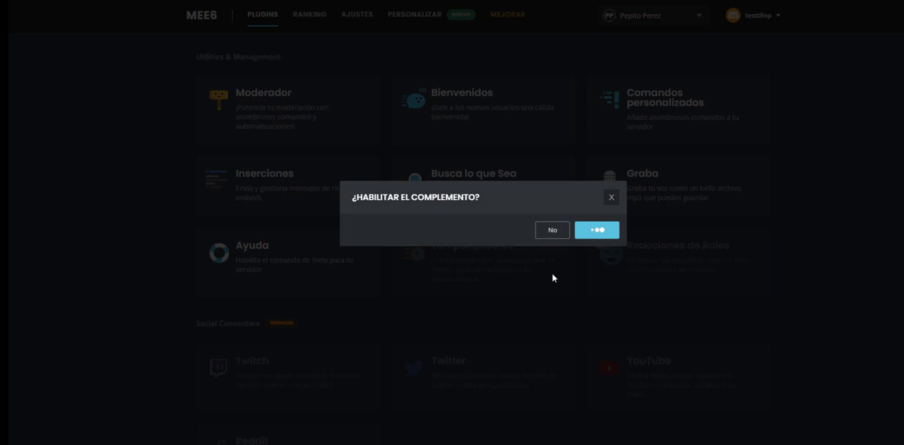
left_click(603, 227)
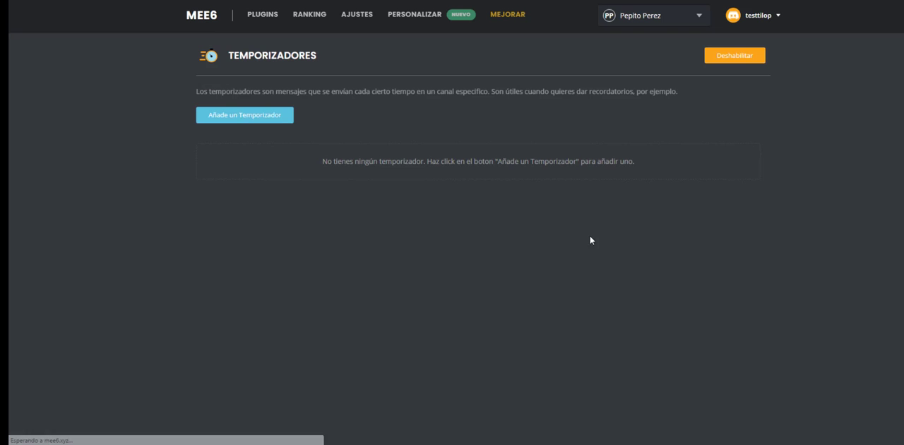
Step: Try setting up a new timer for the bienvenida-y-reglas channel and look at its interval options
left_click(250, 117)
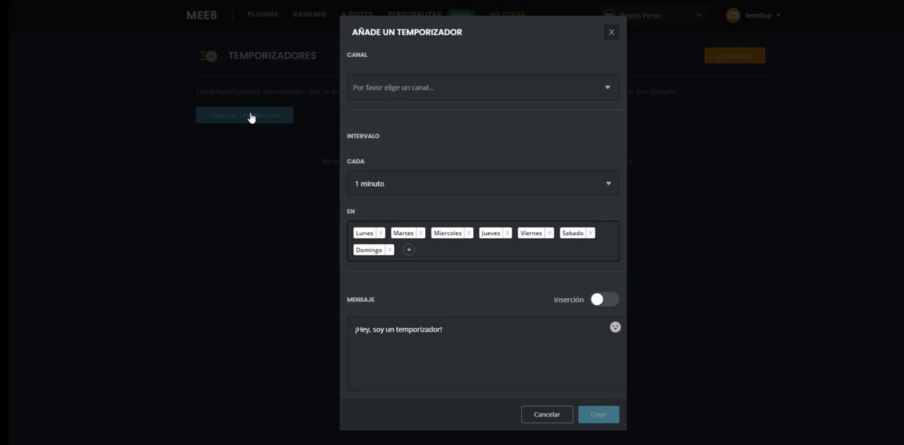
left_click(445, 89)
left_click(425, 110)
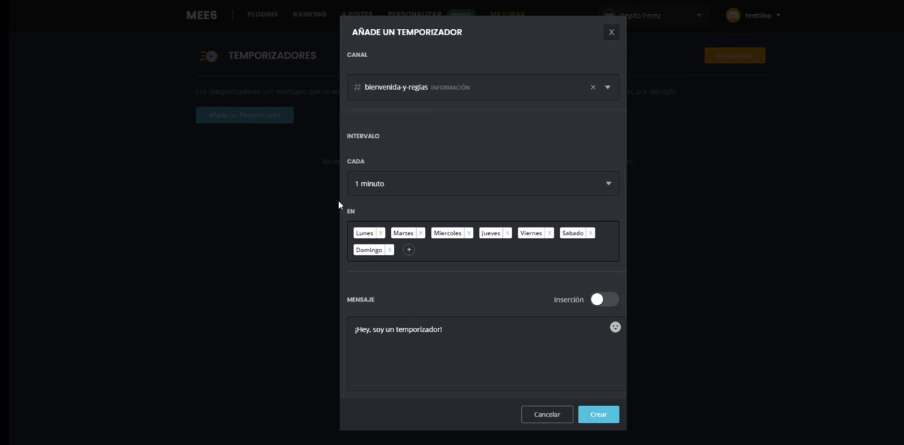
left_click(556, 188)
left_click(556, 145)
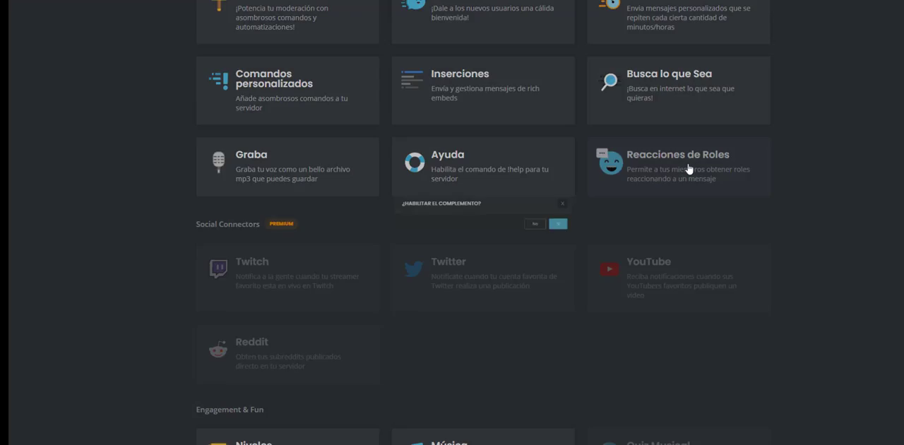
Step: Enable the Reacciones de Roles plugin and set its message channel to bienvenida-y-reglas
left_click(690, 169)
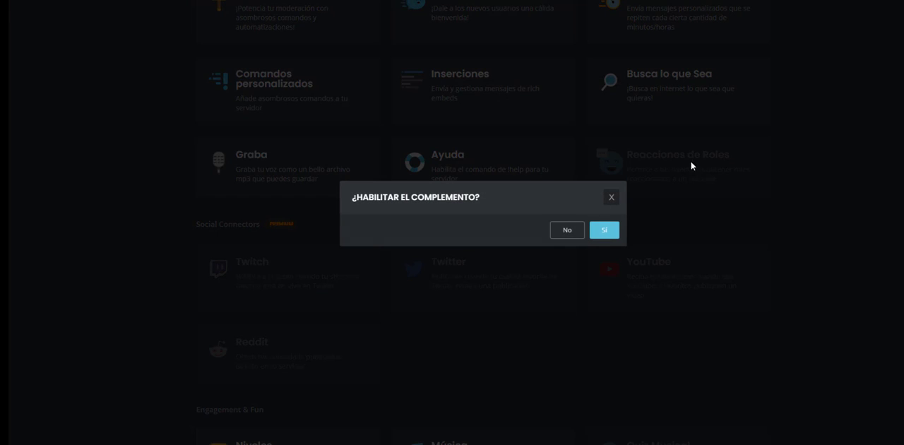
left_click(606, 232)
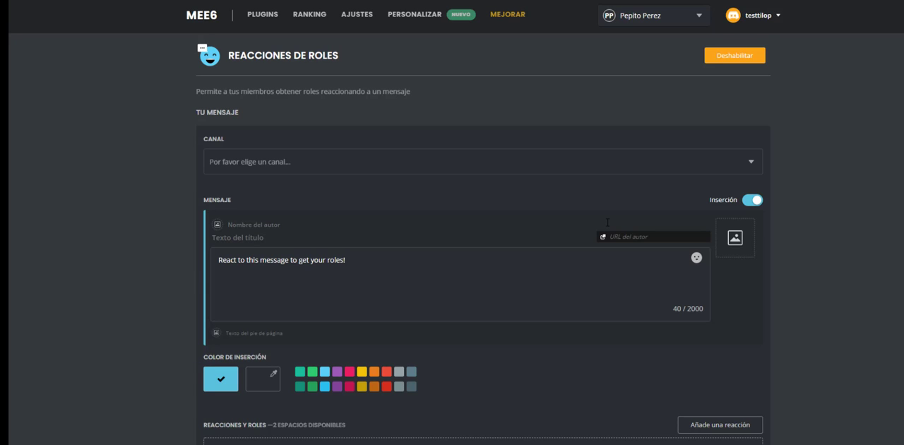
left_click(393, 156)
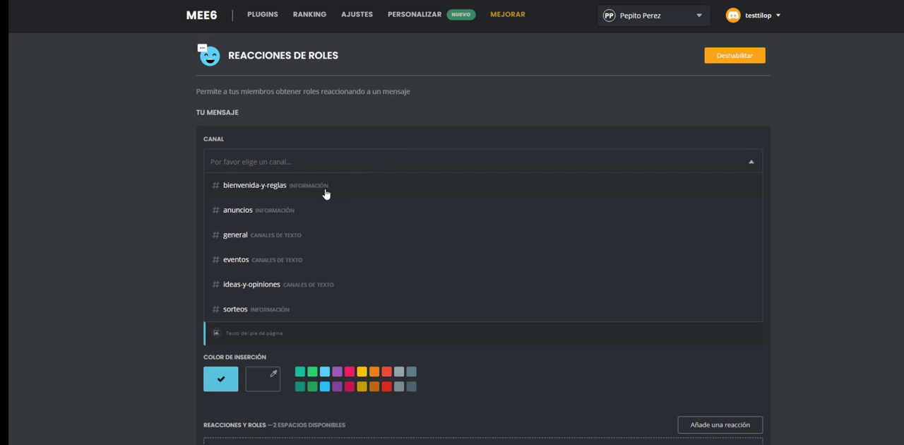
left_click(325, 189)
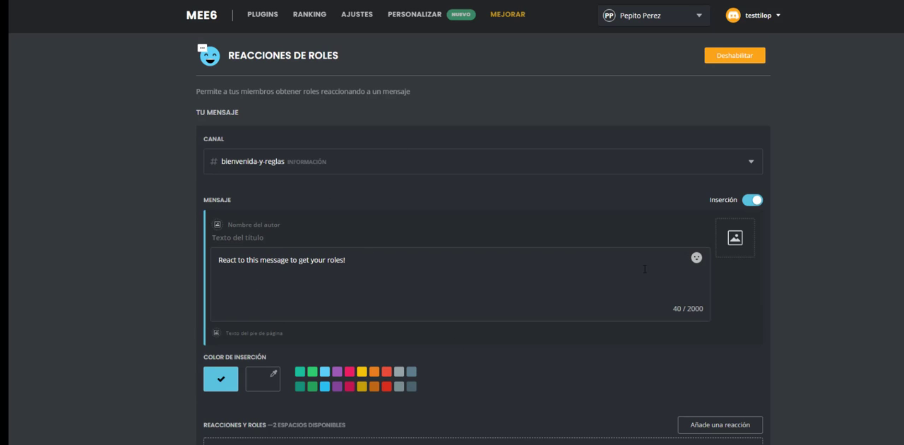
Step: Add a kiss-blowing emoji reaction that gives the Seguidor role and save the role reaction message
scroll(513, 210, "down", 3)
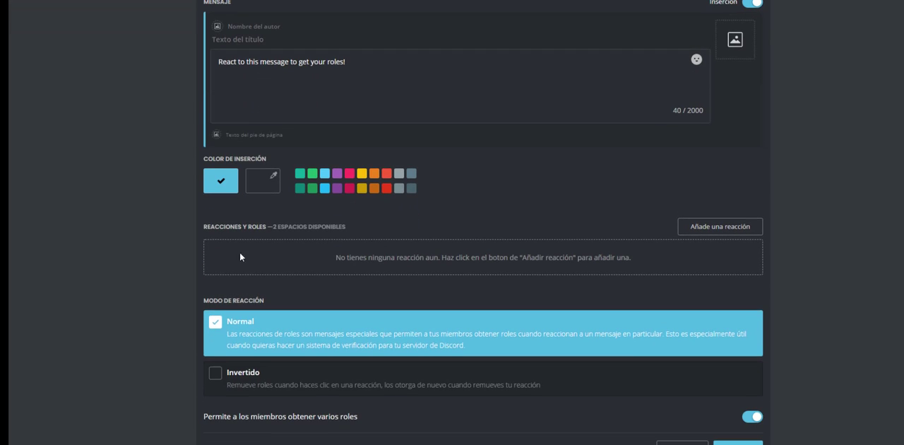
left_click(720, 227)
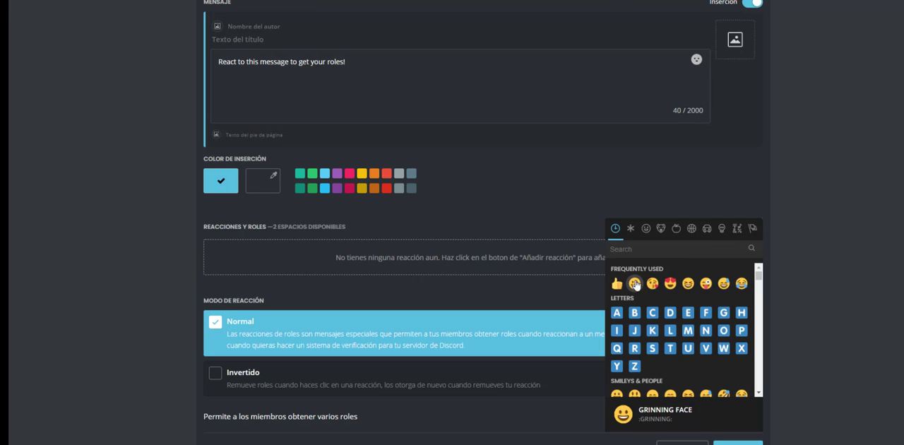
left_click(654, 284)
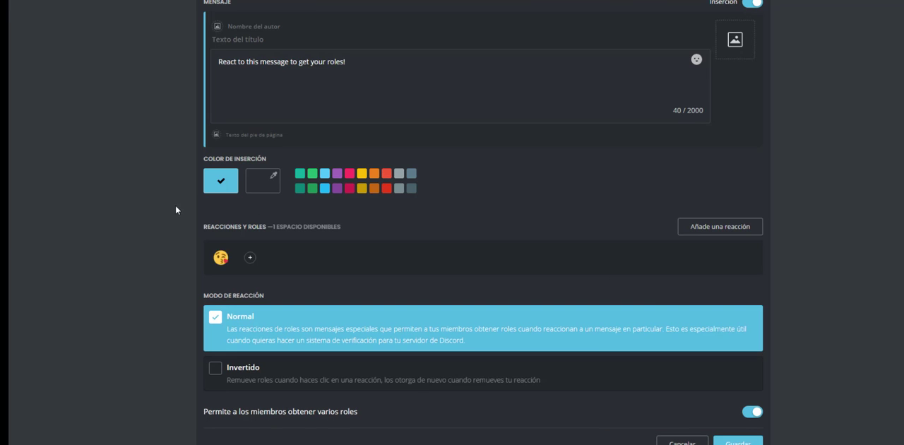
left_click(250, 259)
left_click(220, 329)
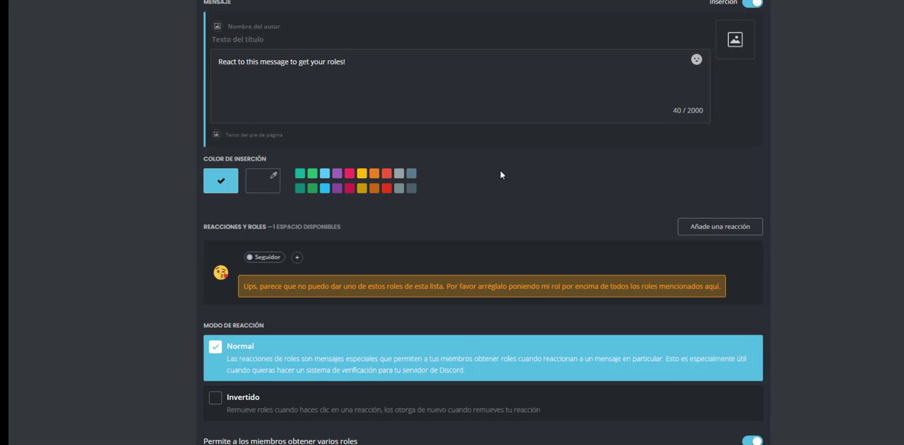
scroll(604, 189, "down", 3)
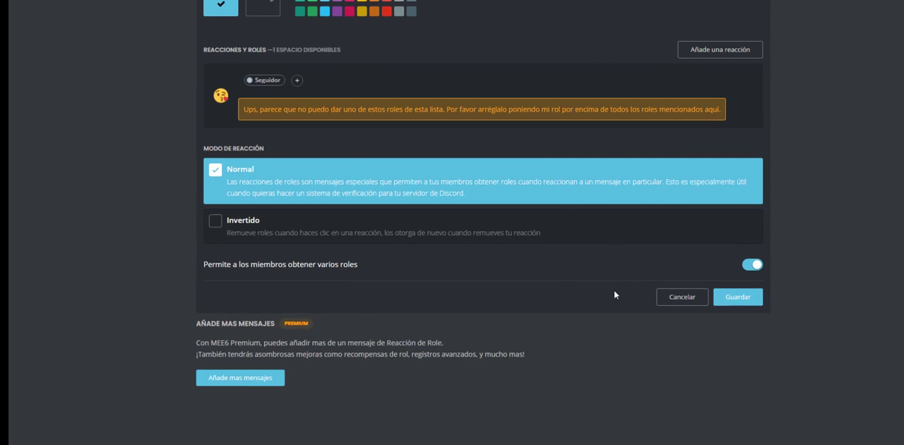
left_click(731, 304)
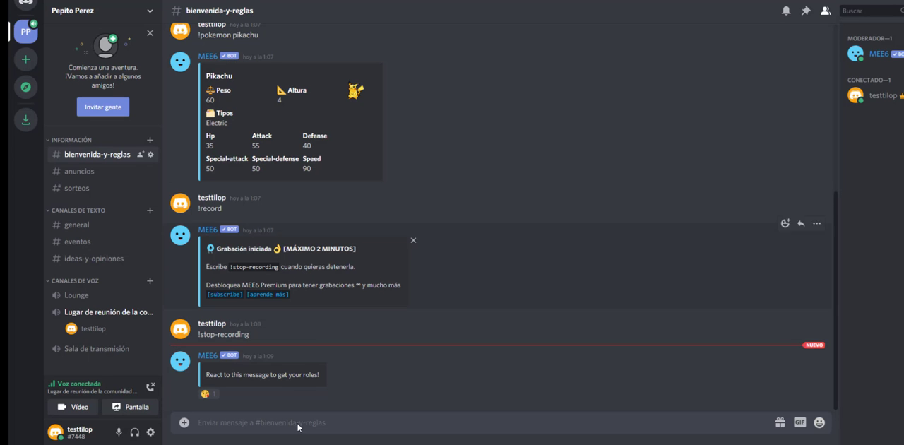
Step: Test the role message by adding and removing the kiss-blowing emoji reaction, checking the member's roles each time
left_click(208, 395)
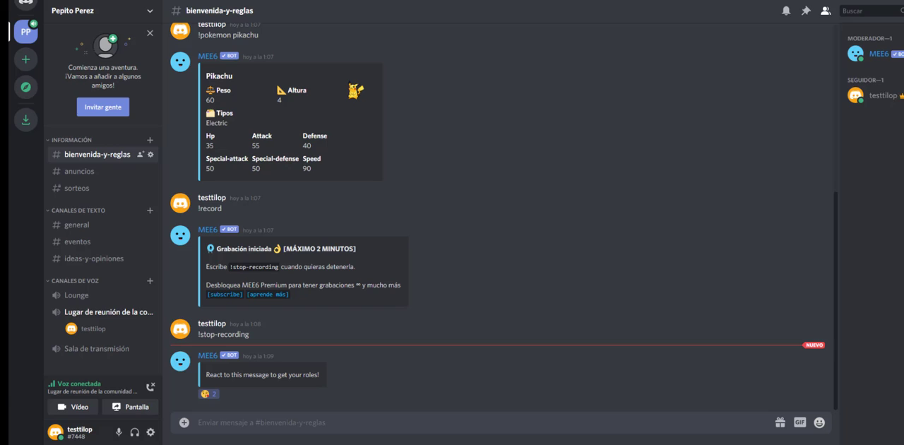
left_click(881, 95)
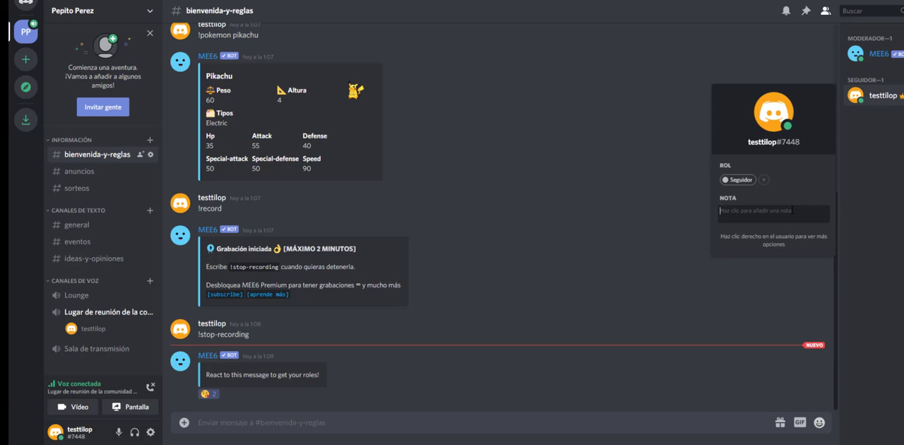
left_click(207, 394)
left_click(882, 95)
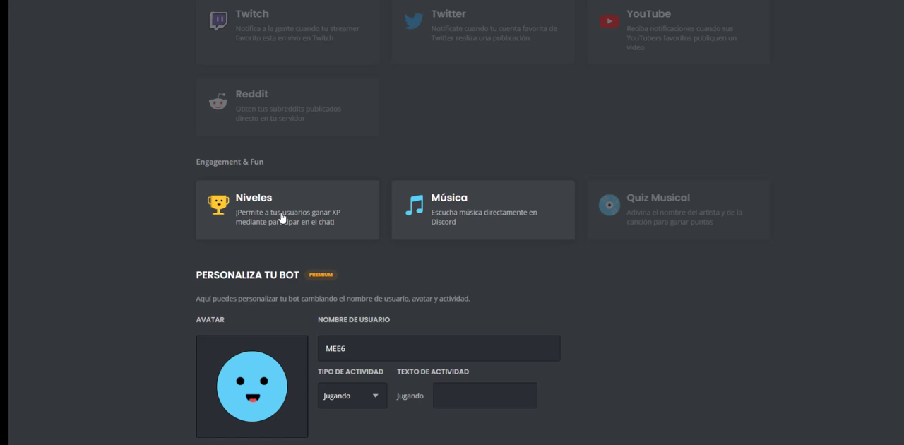
Step: Open the Niveles plugin in MEE6 and look at its level-up announcement channel options and message
left_click(281, 217)
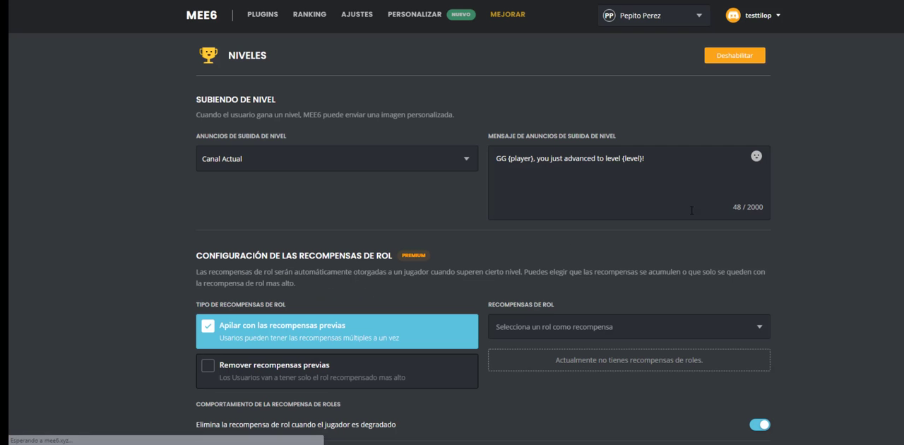
left_click(348, 159)
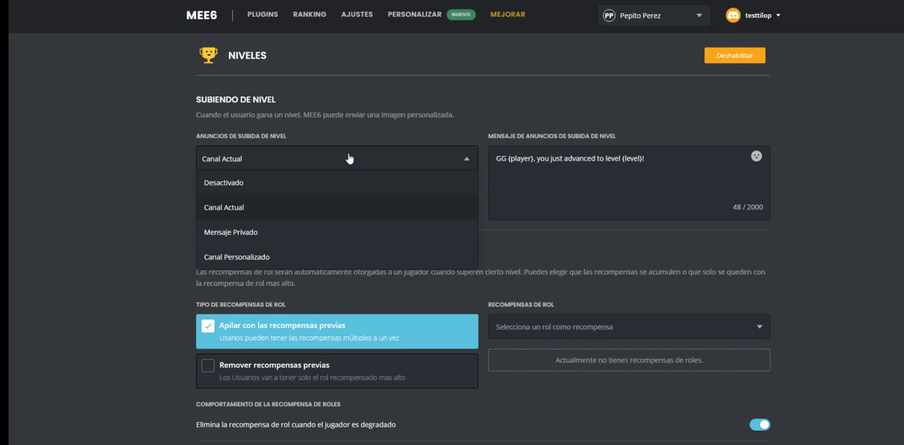
triple_click(682, 164)
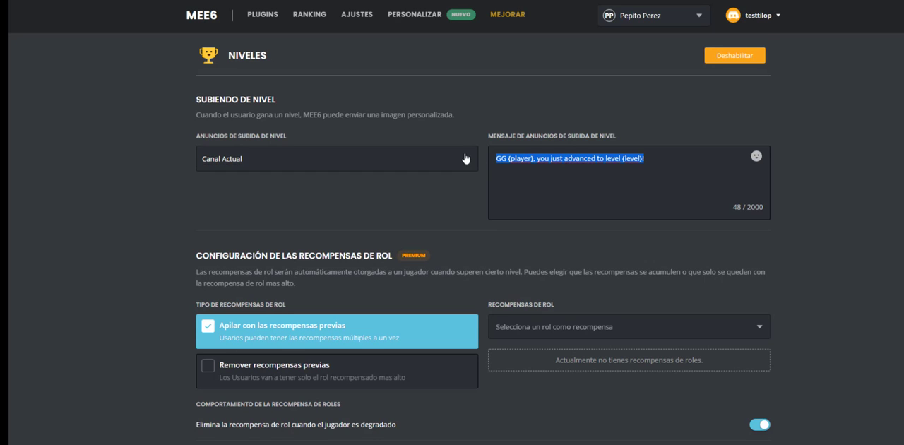
key("alt+Left")
Step: Open the Música plugin and send "!add pokemon trailer" in the bienvenida-y-reglas channel on Discord
left_click(481, 145)
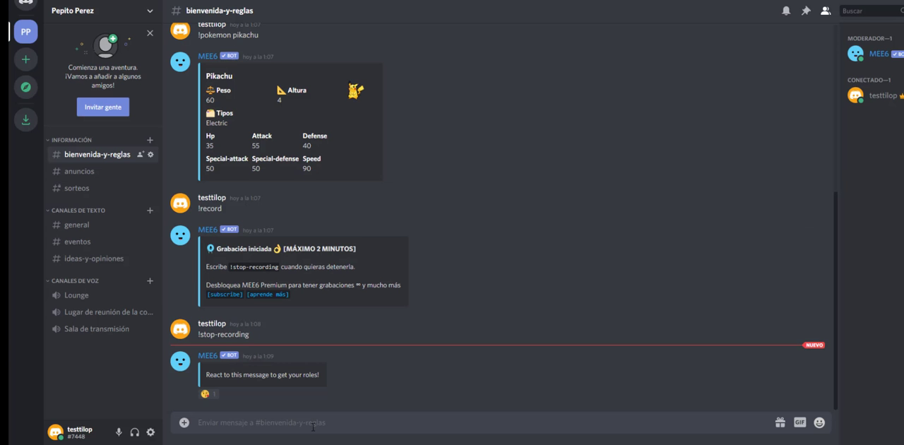
type("!add p")
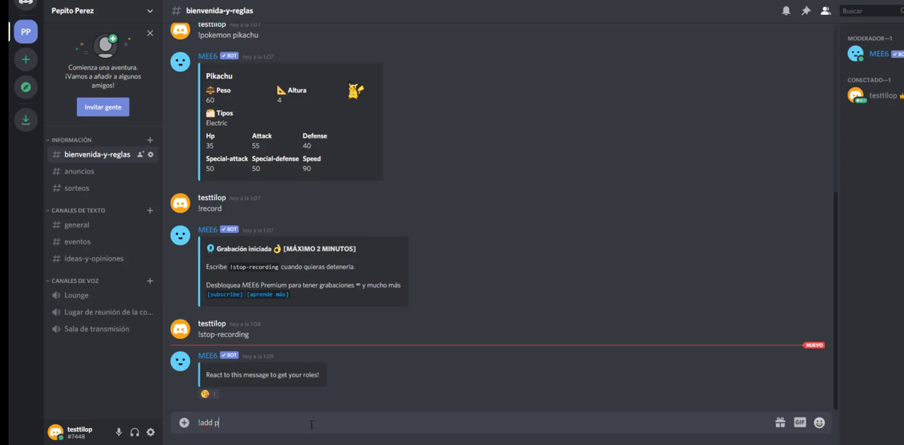
type("okemon trailer")
key("Return")
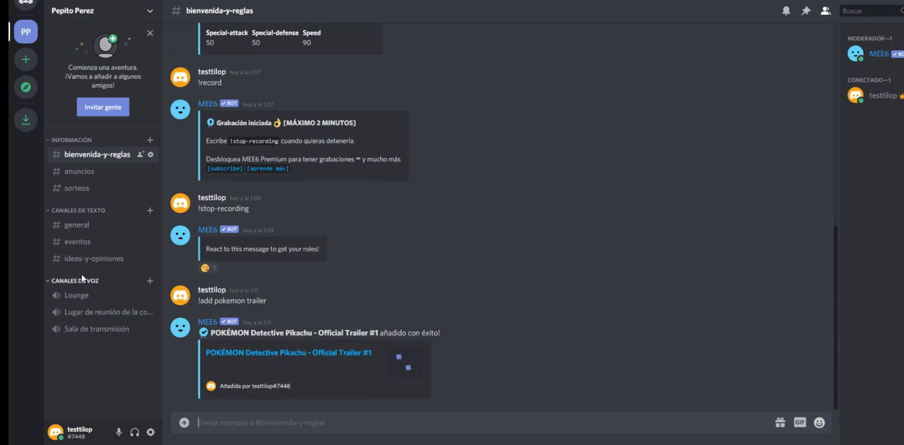
Step: Join the Lugar de reunión voice channel, play the queued trailer with !play and stop it with !stop
left_click(106, 312)
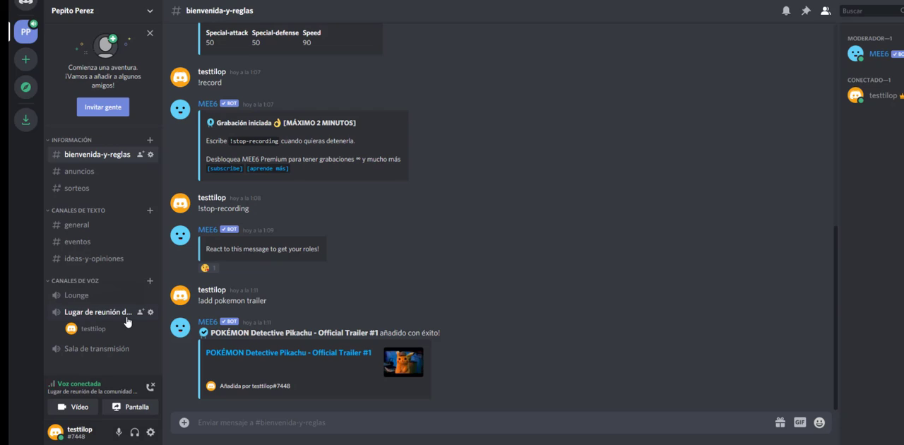
left_click(256, 429)
type("!play")
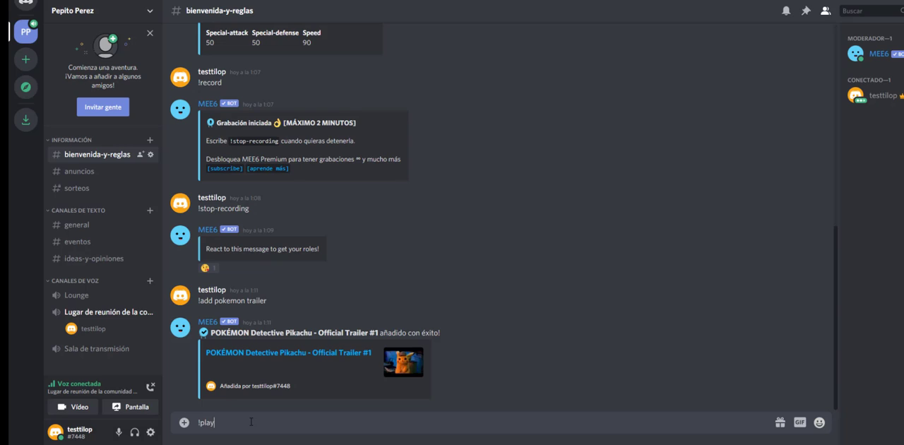
key("Return")
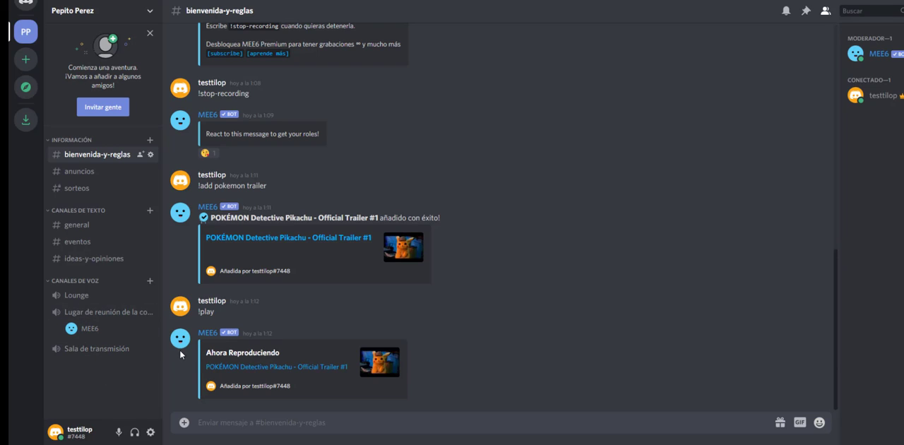
type("!stop")
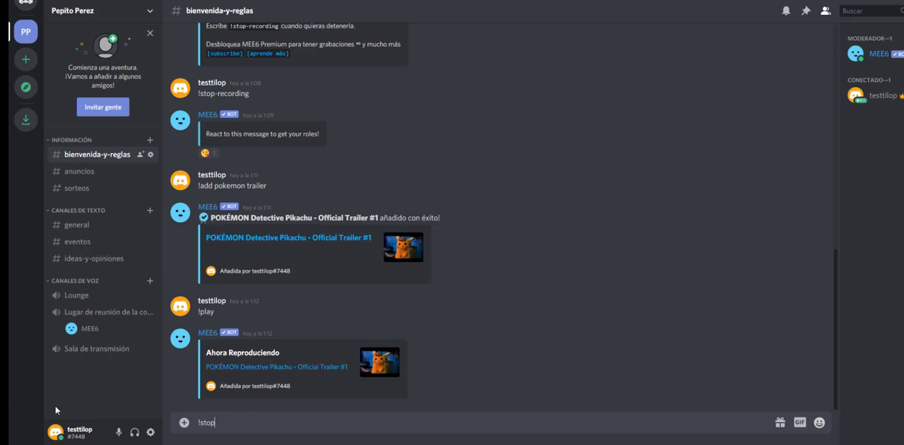
key("Return")
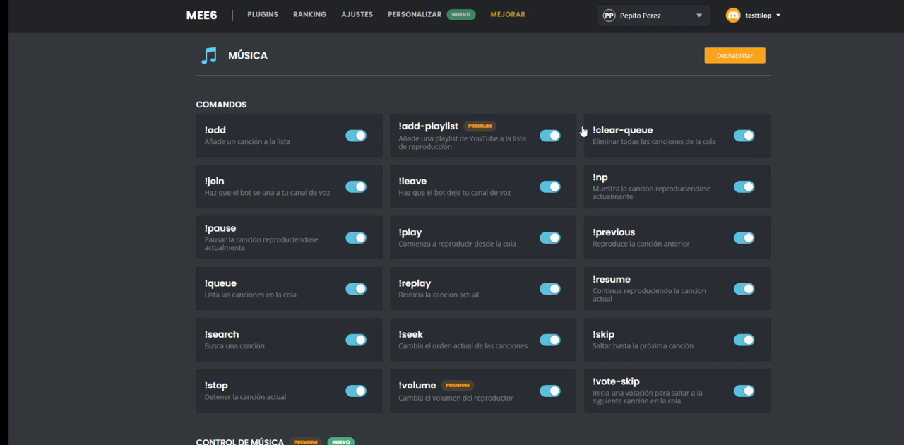
Step: Look through the Música plugin's commands and music control section in MEE6, and return to the plugin list
scroll(371, 99, "down", 3)
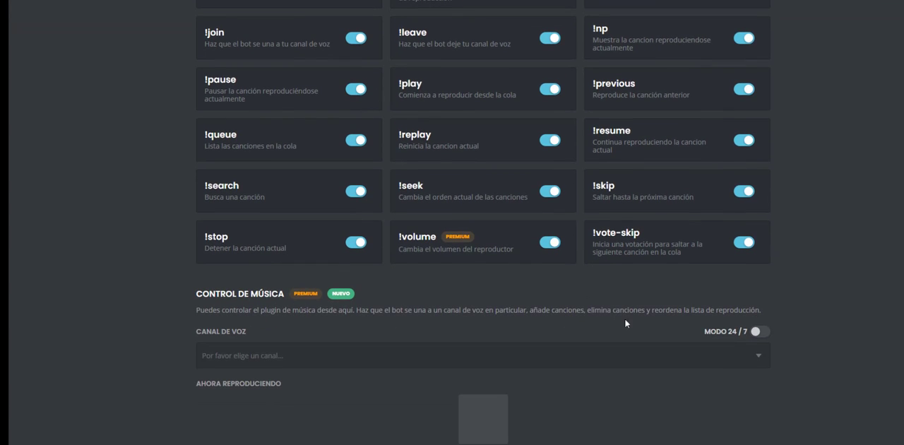
scroll(282, 113, "up", 3)
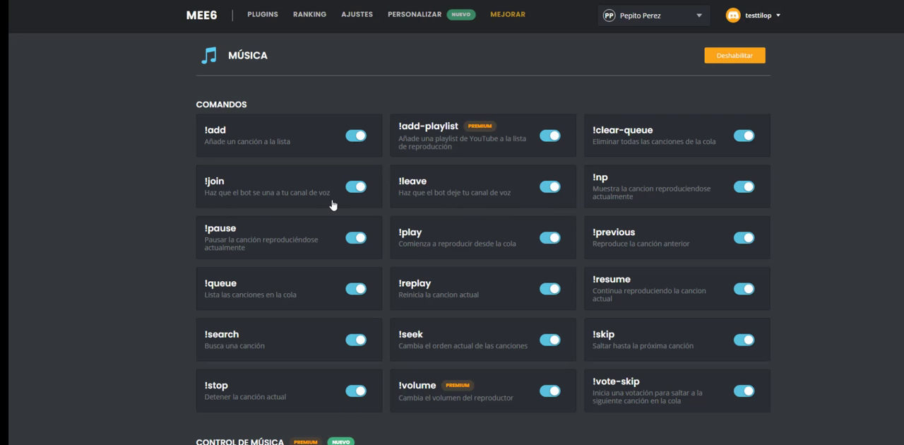
scroll(424, 226, "down", 3)
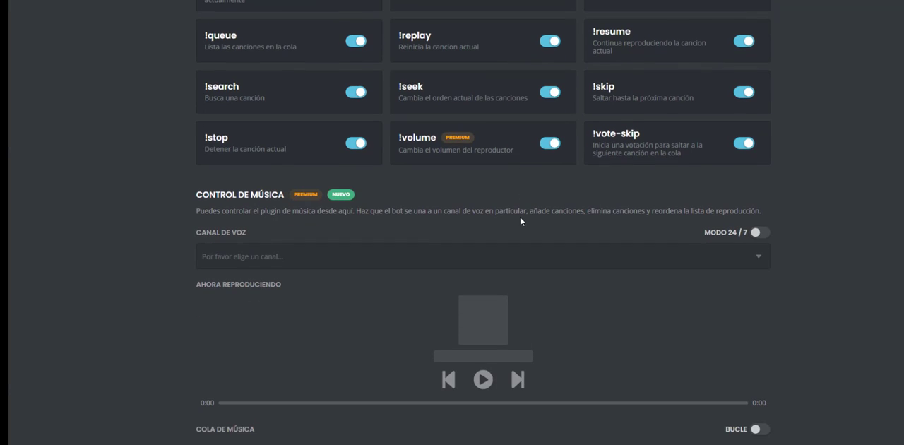
scroll(520, 216, "up", 3)
scroll(311, 97, "down", 7)
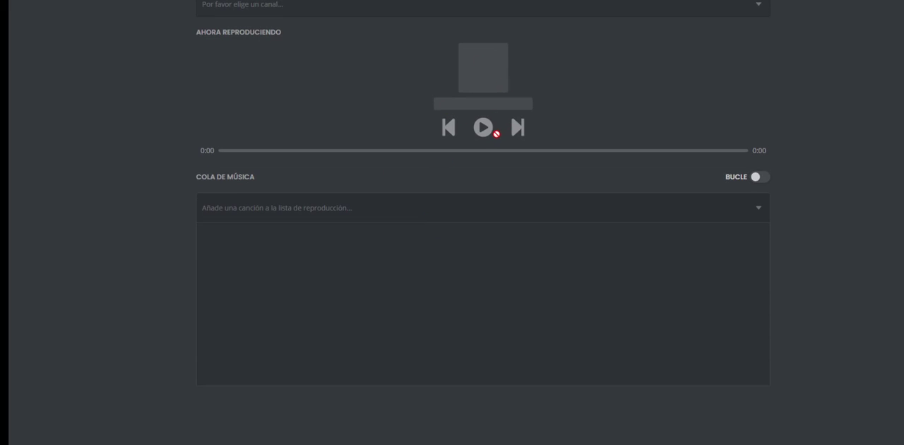
left_click(496, 134)
left_click(612, 126)
scroll(493, 82, "up", 7)
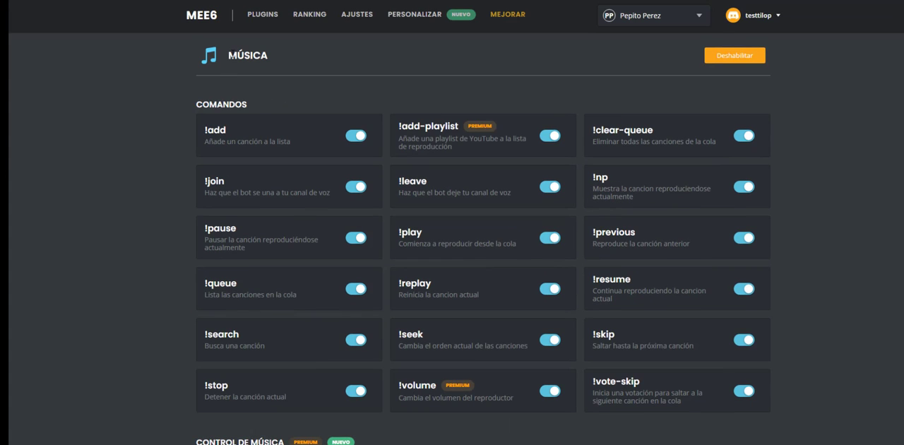
left_click(262, 14)
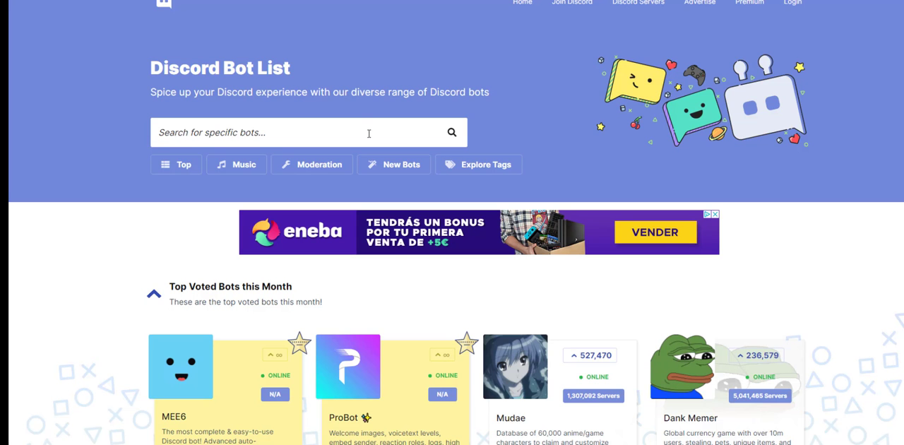
Step: Browse the top voted bots of the month on the Top.gg Discord Bot List
scroll(411, 125, "down", 2)
scroll(413, 123, "down", 3)
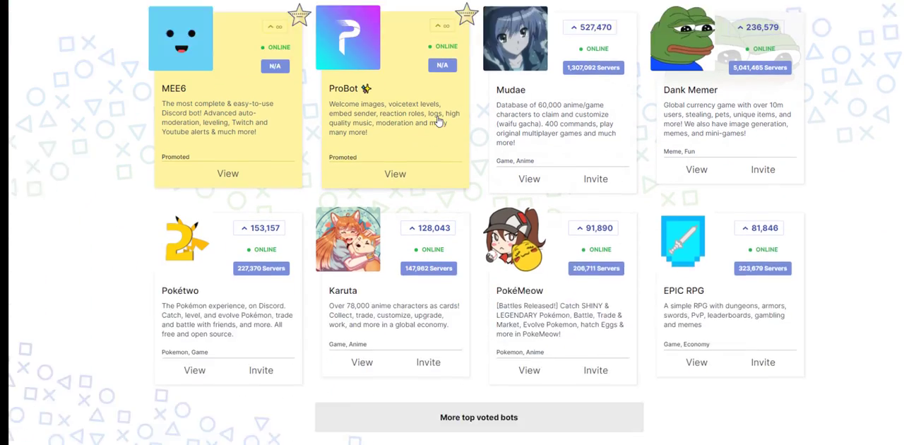
scroll(437, 117, "down", 4)
scroll(437, 117, "up", 10)
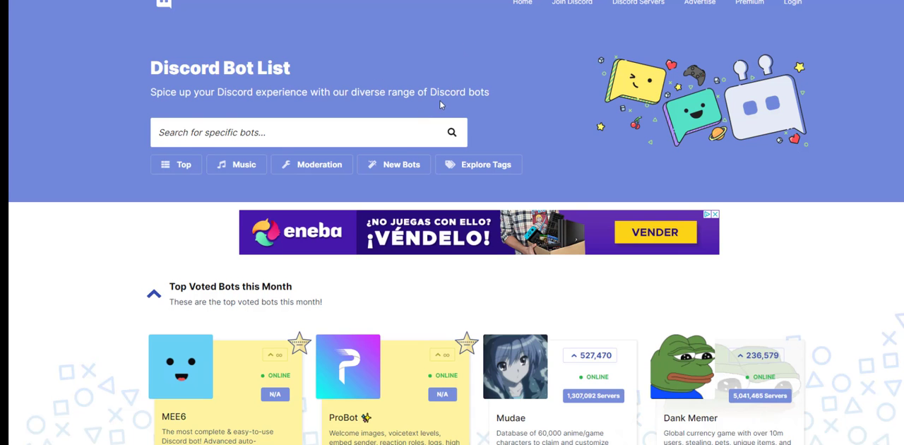
scroll(440, 105, "down", 5)
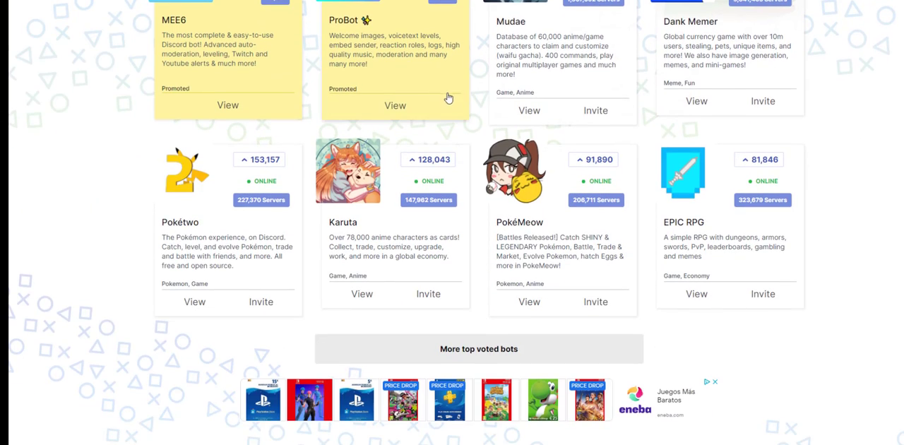
scroll(447, 98, "up", 5)
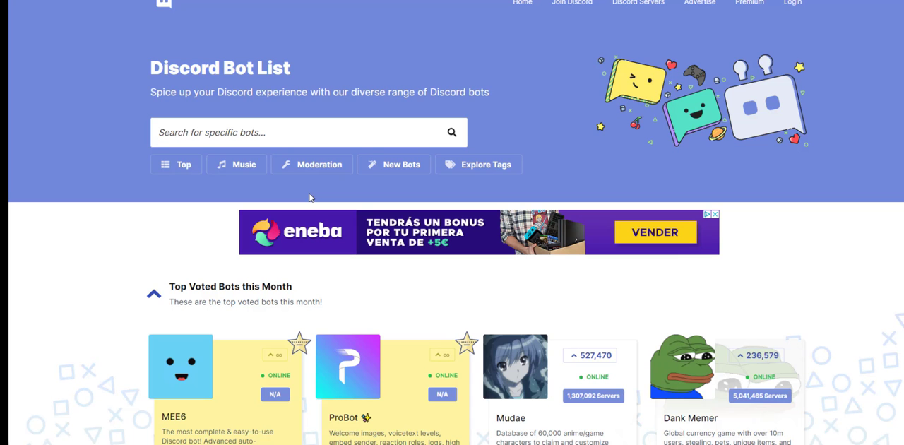
scroll(302, 189, "down", 5)
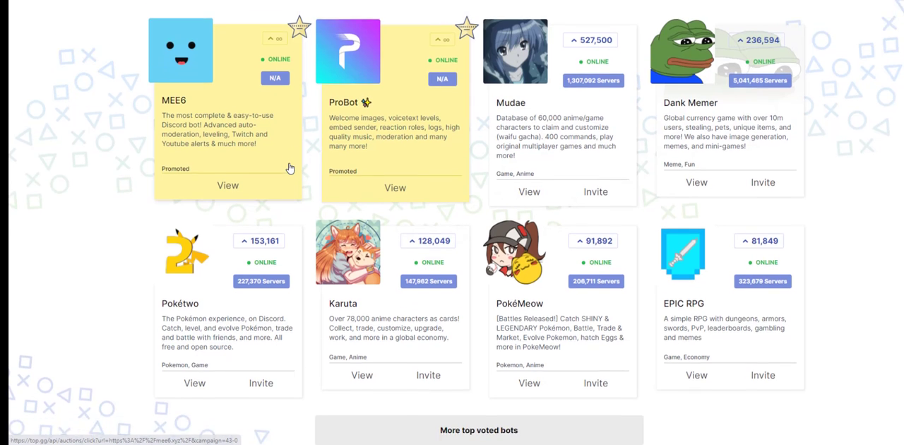
scroll(289, 168, "up", 5)
Step: Search the bot list for "mantaro" and read the Mantaro bot's description and features
left_click(289, 135)
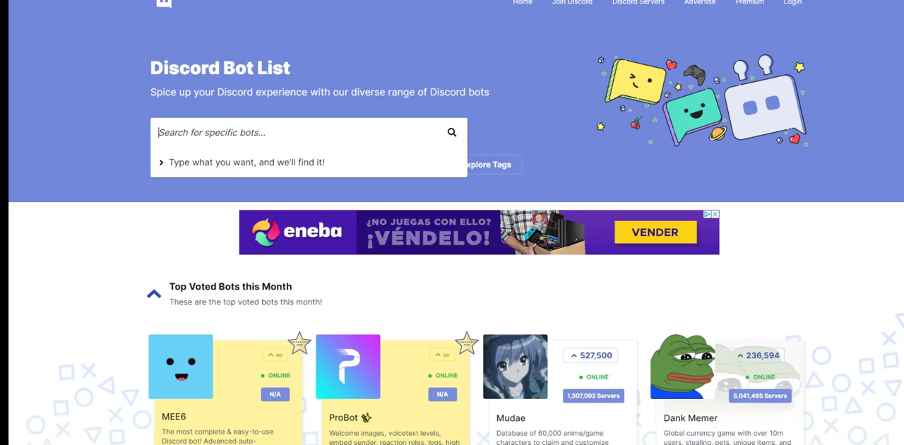
type("mant")
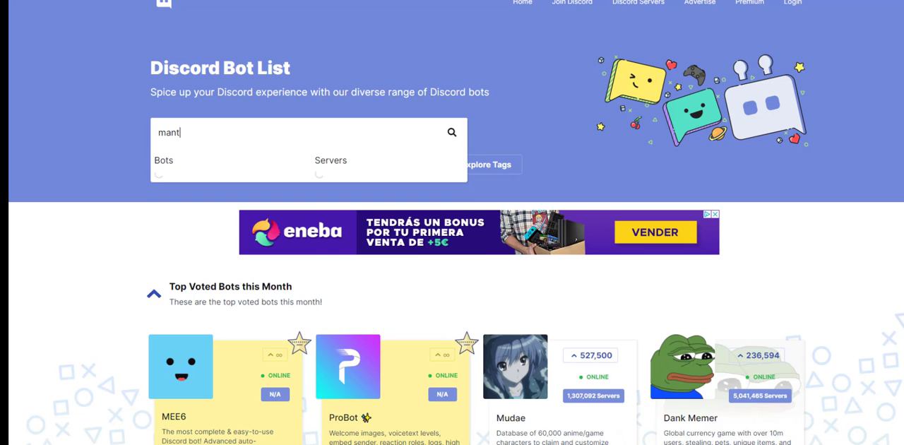
type("aro")
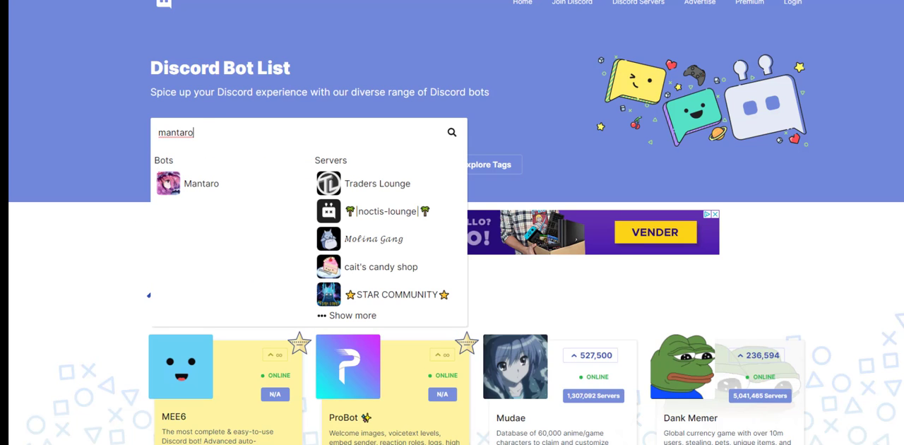
left_click(197, 186)
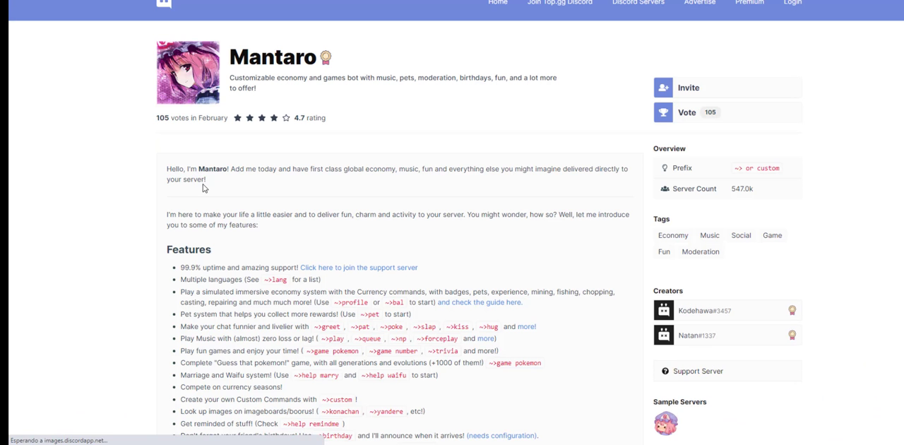
scroll(216, 180, "down", 2)
scroll(218, 183, "down", 3)
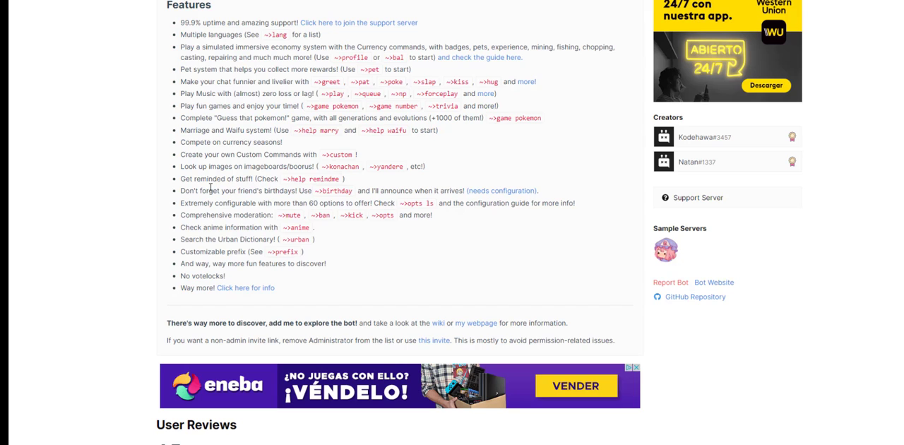
scroll(211, 187, "up", 5)
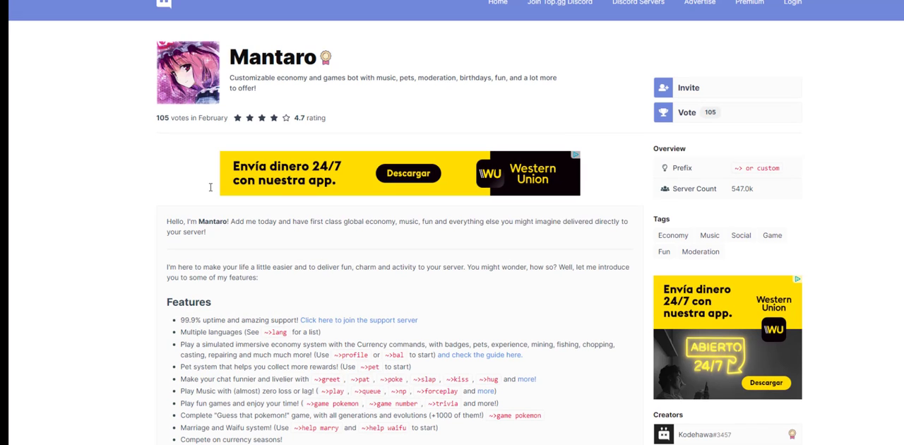
Step: Return to the Discord Bot List home page and browse the Music bots
left_click(164, 5)
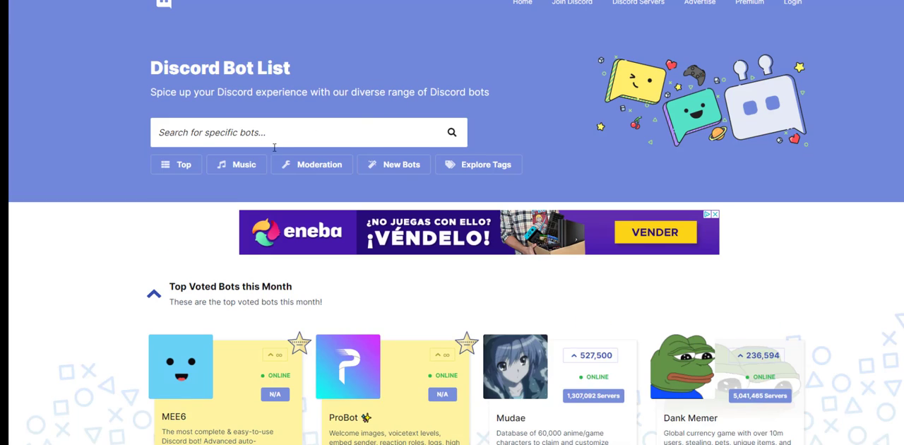
left_click(239, 166)
scroll(271, 349, "down", 2)
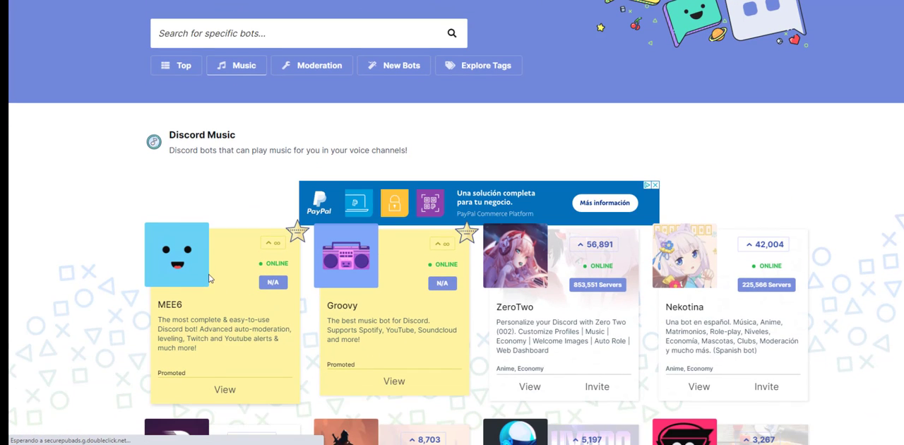
scroll(210, 280, "down", 2)
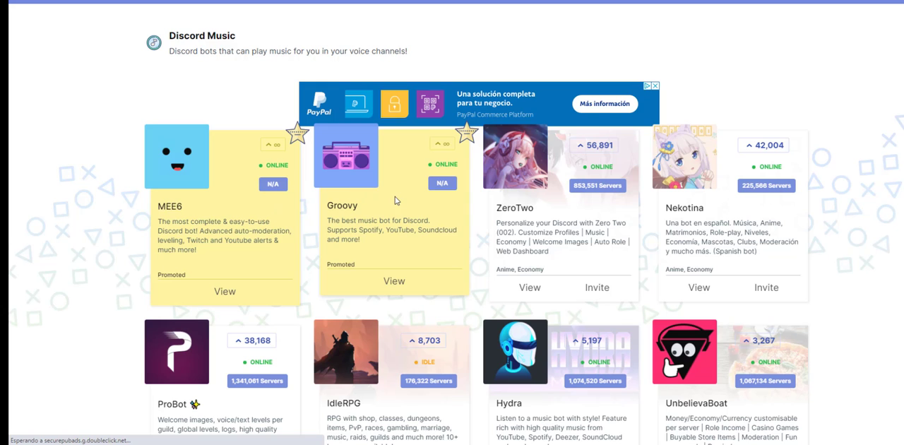
scroll(388, 201, "up", 4)
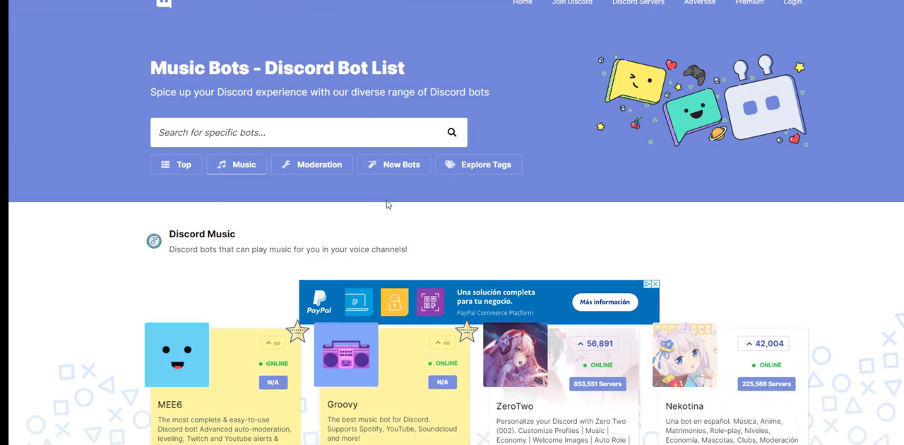
Step: Browse the bots in the Moderation category of the bot list
left_click(318, 169)
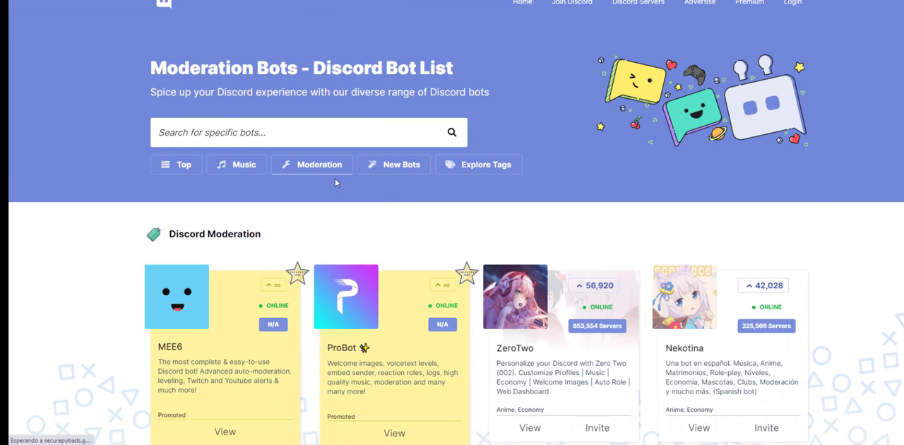
scroll(334, 178, "down", 3)
scroll(364, 195, "up", 3)
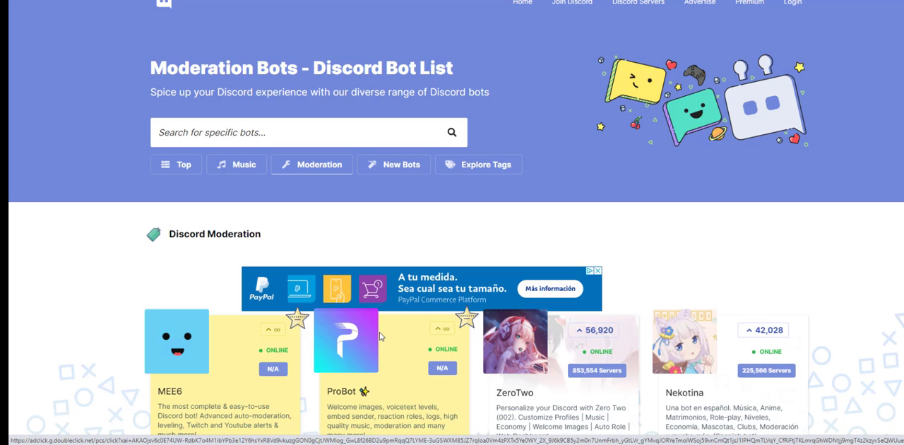
Step: Look through the newly added bots and the popular and complete tag lists
left_click(389, 166)
scroll(416, 189, "down", 3)
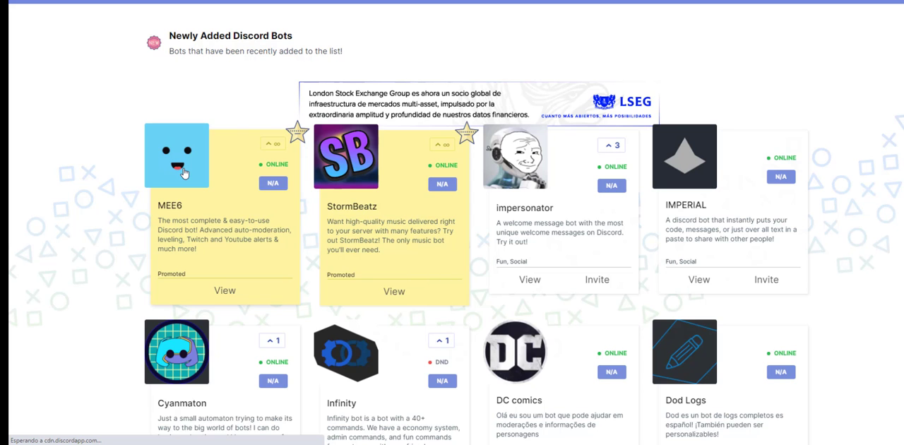
scroll(185, 173, "up", 1)
scroll(186, 173, "up", 2)
left_click(501, 166)
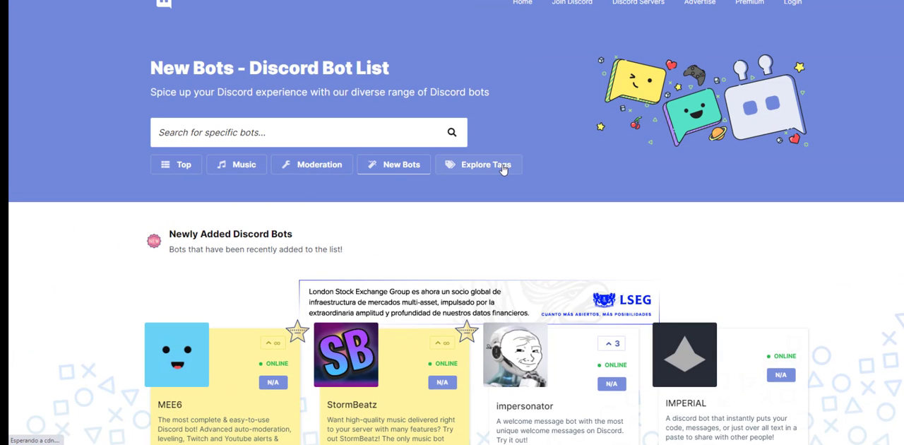
scroll(498, 176, "down", 2)
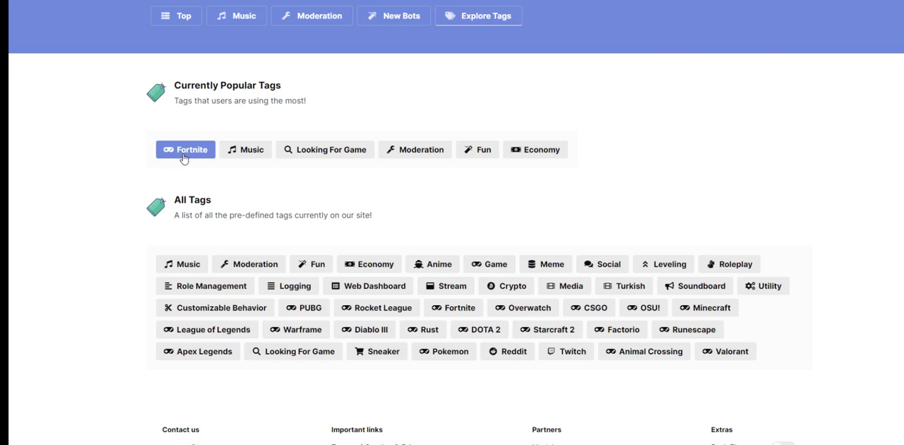